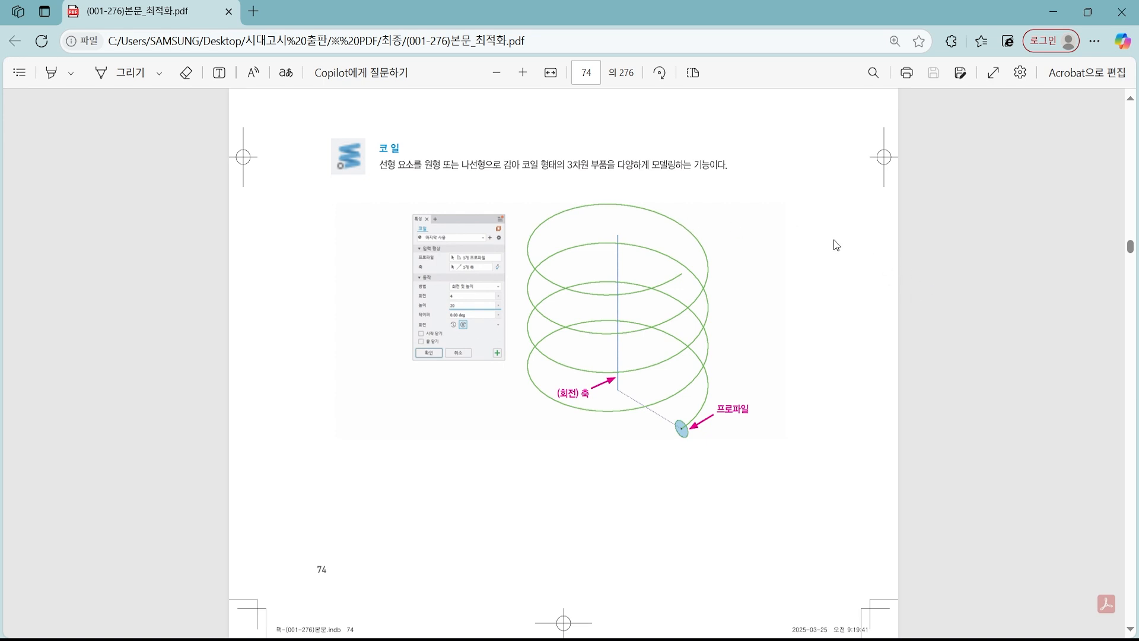
Step: Examine the Coil command's description and its diagram of the settings, rotation axis, circular profile and helical path on page 74
key("ctrl+2")
mouse_move(302, 118)
left_mouse_down("ctrl")
mouse_move(443, 193)
mouse_move(747, 190)
left_mouse_up("ctrl")
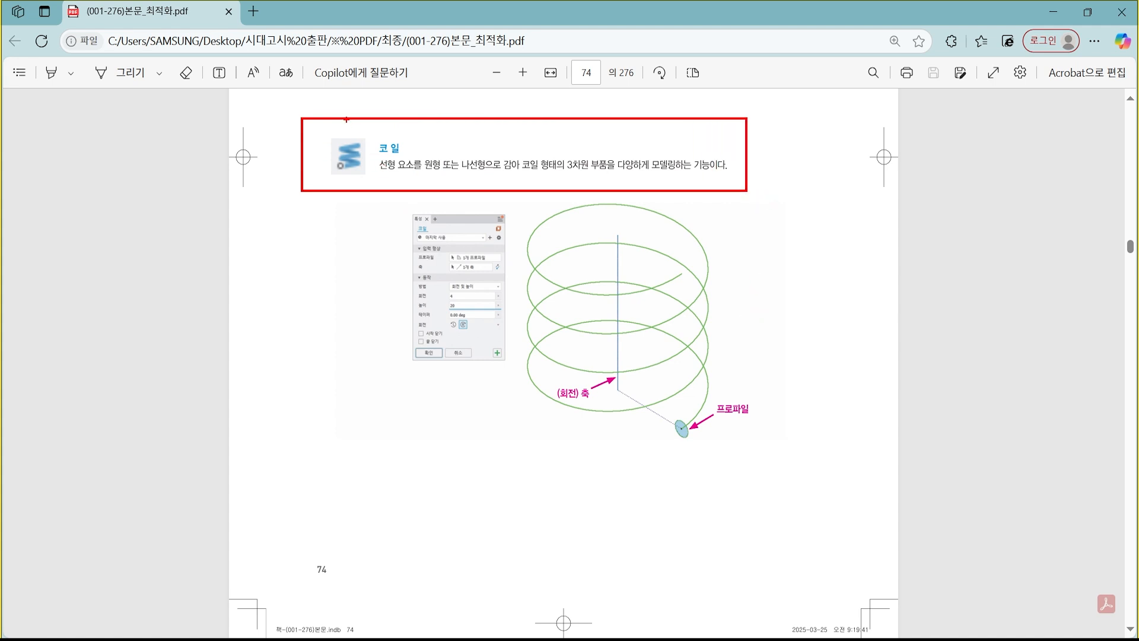
key("Escape")
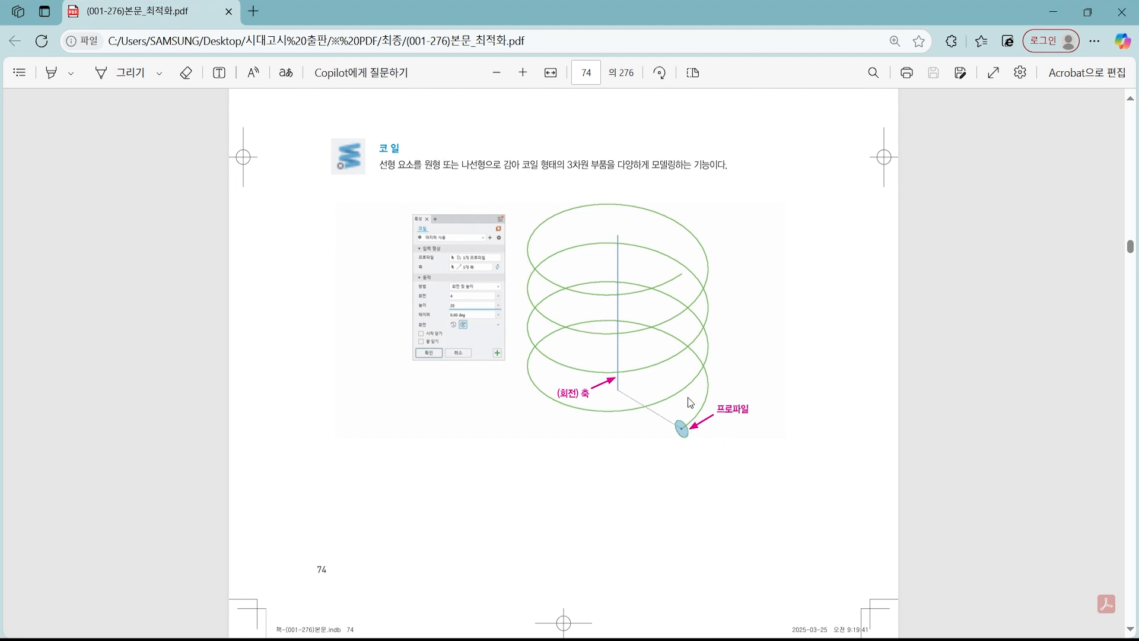
key("ctrl+2")
left_click_drag(373, 178, 779, 470, "ctrl")
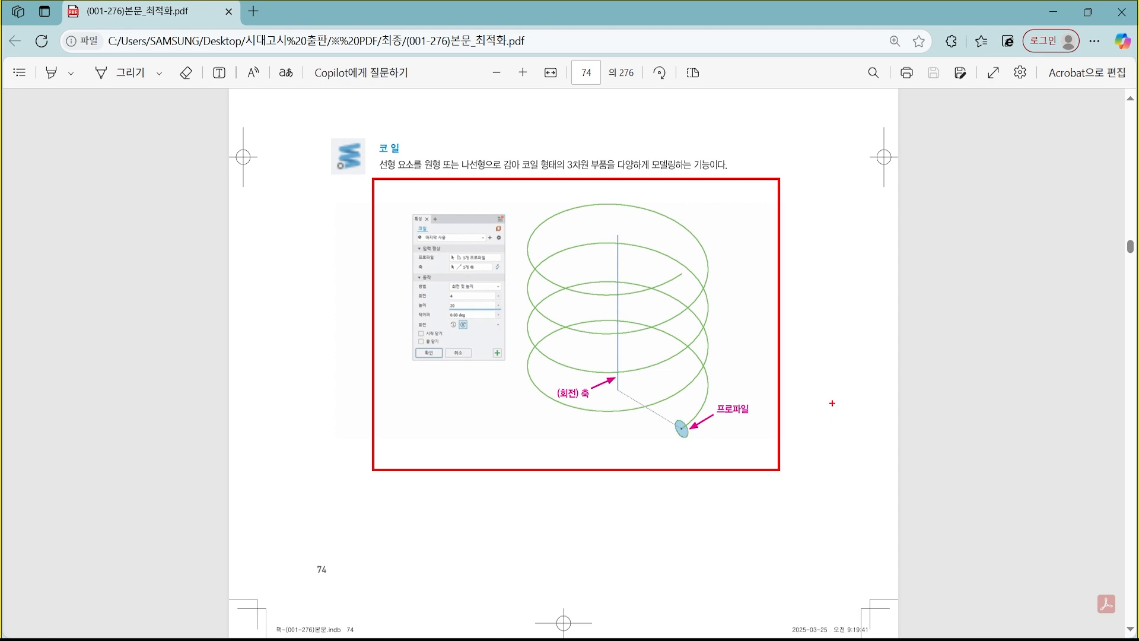
mouse_move(833, 403)
left_mouse_down()
mouse_move(810, 374)
mouse_move(829, 371)
mouse_move(807, 351)
mouse_move(817, 323)
mouse_move(800, 297)
left_mouse_up()
key("Escape")
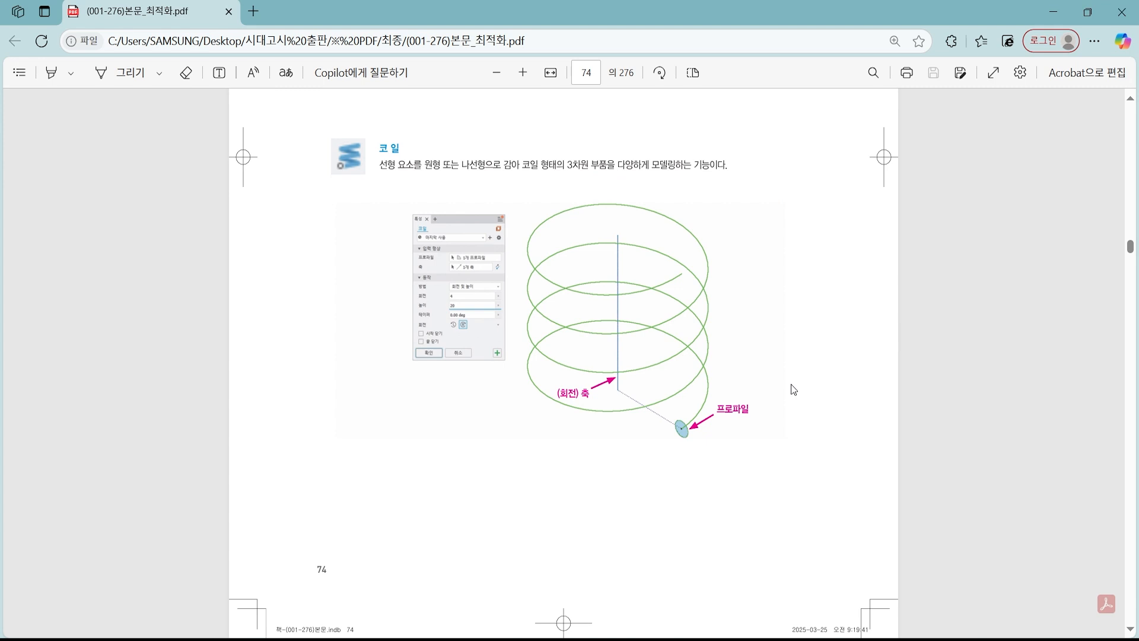
key("ctrl+2")
mouse_move(690, 450)
left_mouse_down()
mouse_move(679, 453)
mouse_move(688, 401)
mouse_move(683, 457)
left_mouse_up()
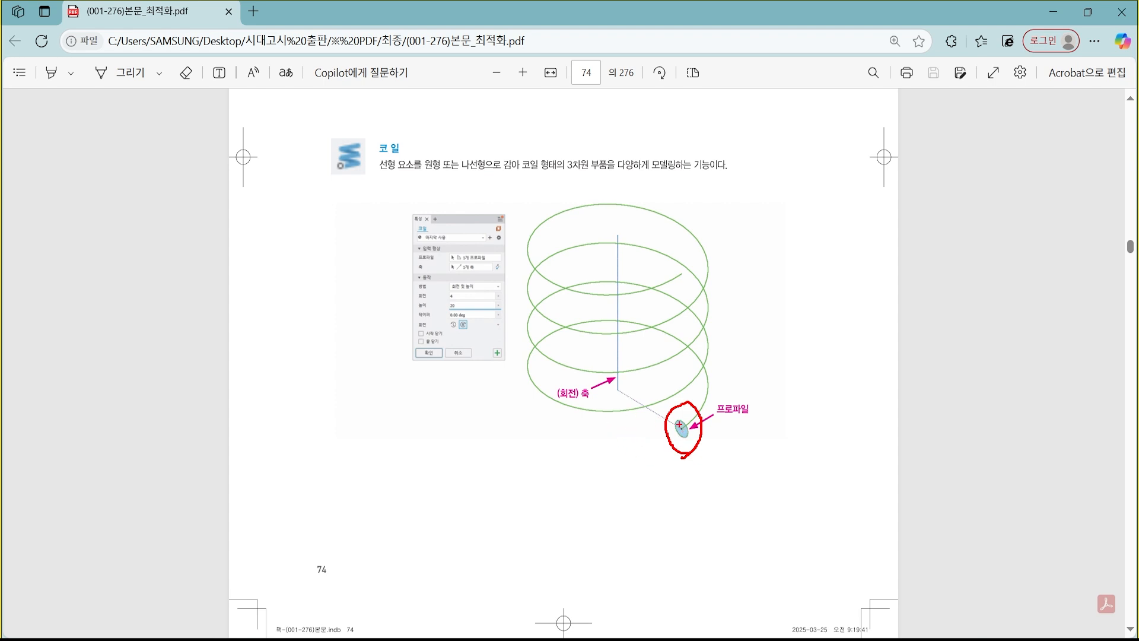
left_click_drag(679, 428, 544, 337)
key("Escape")
key("ctrl+2")
mouse_move(620, 390)
left_mouse_down()
mouse_move(683, 429)
mouse_move(655, 392)
mouse_move(646, 427)
left_mouse_up()
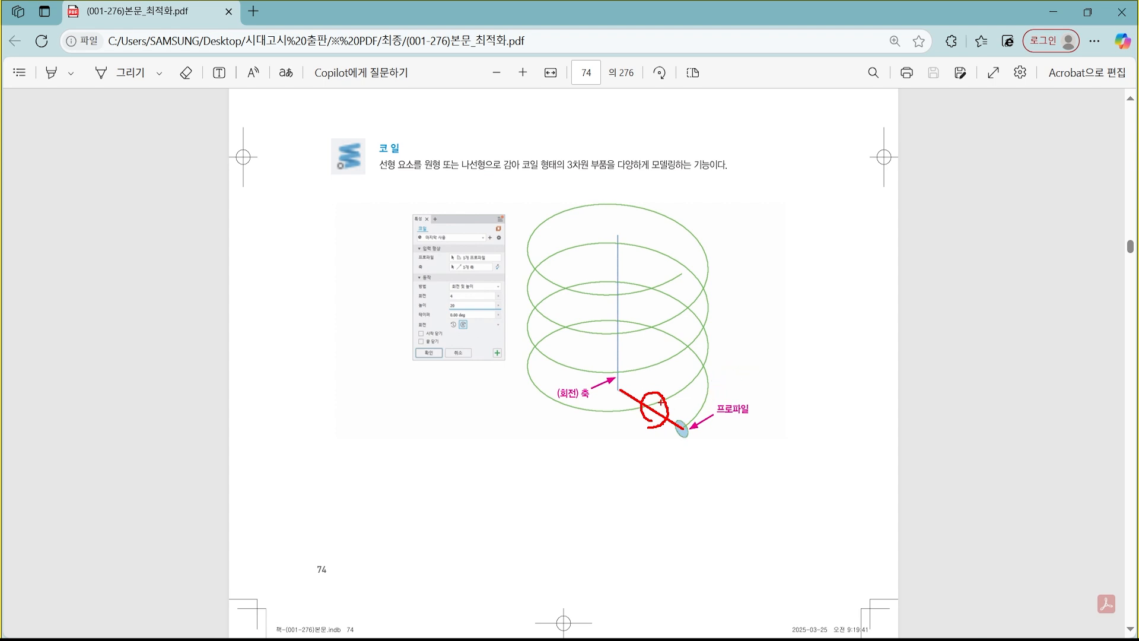
left_click_drag(620, 389, 619, 235)
mouse_move(629, 337)
left_mouse_down()
mouse_move(630, 351)
mouse_move(614, 357)
mouse_move(616, 341)
left_mouse_up()
left_click_drag(633, 414, 641, 396)
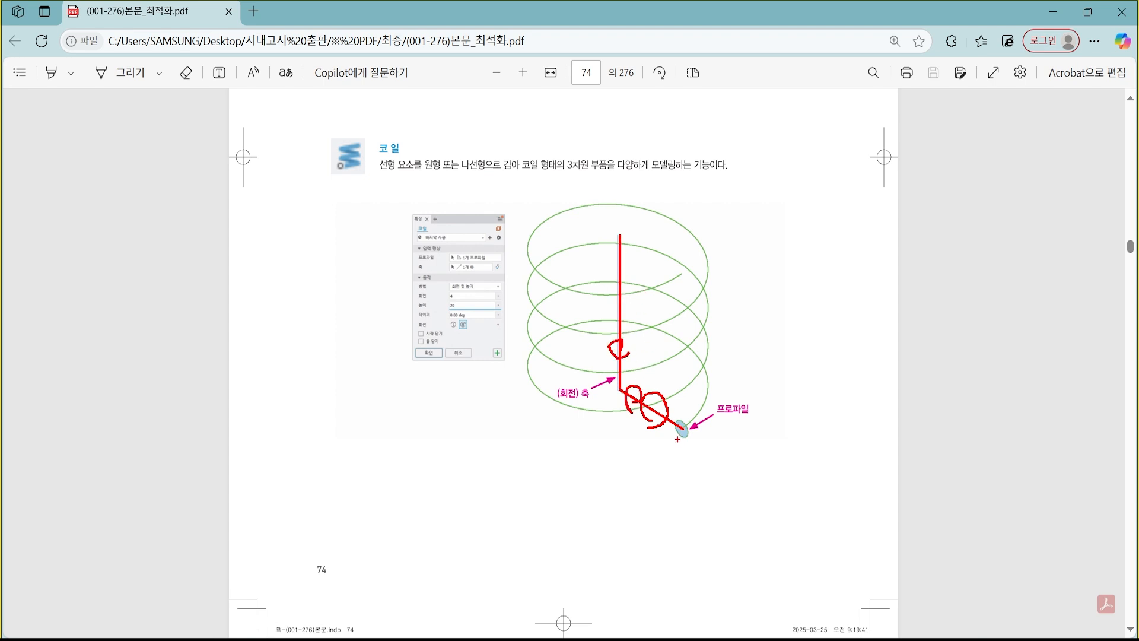
left_click_drag(676, 439, 685, 437)
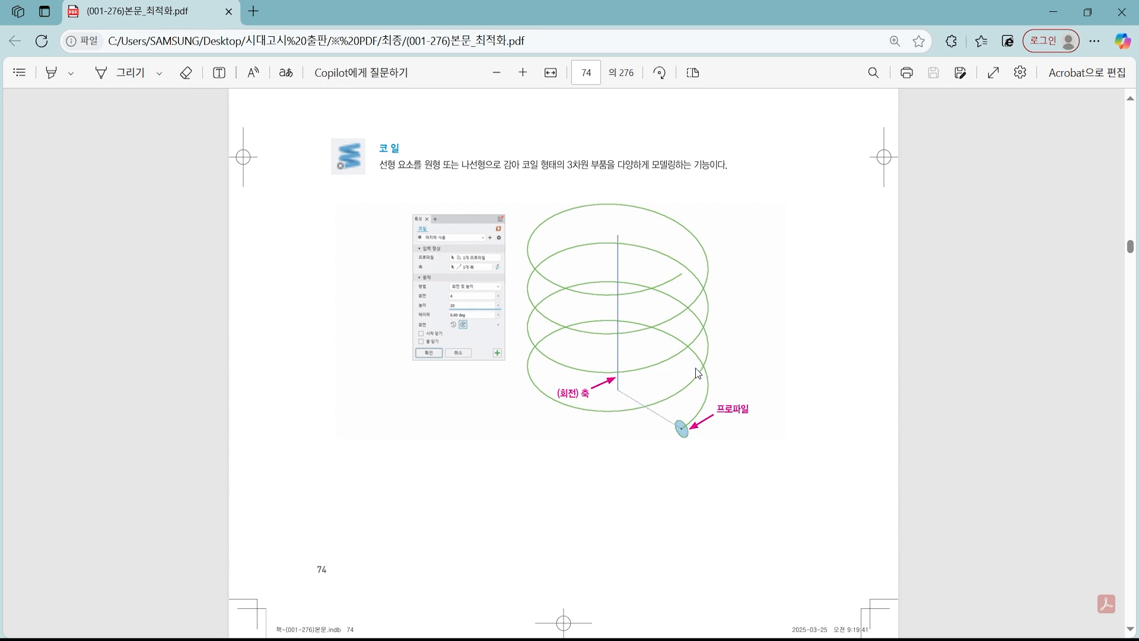
key("ctrl+2")
mouse_move(683, 428)
left_mouse_down()
mouse_move(697, 409)
mouse_move(553, 336)
mouse_move(682, 385)
mouse_move(560, 286)
mouse_move(724, 278)
mouse_move(556, 301)
mouse_move(630, 206)
mouse_move(602, 267)
mouse_move(653, 265)
left_mouse_up()
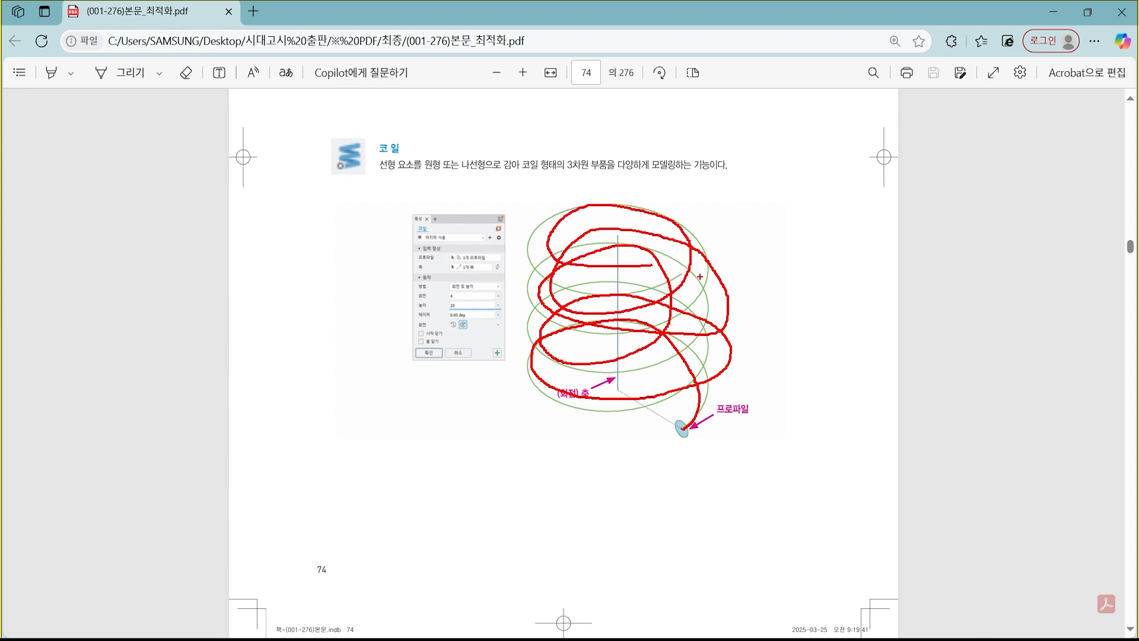
key("Escape")
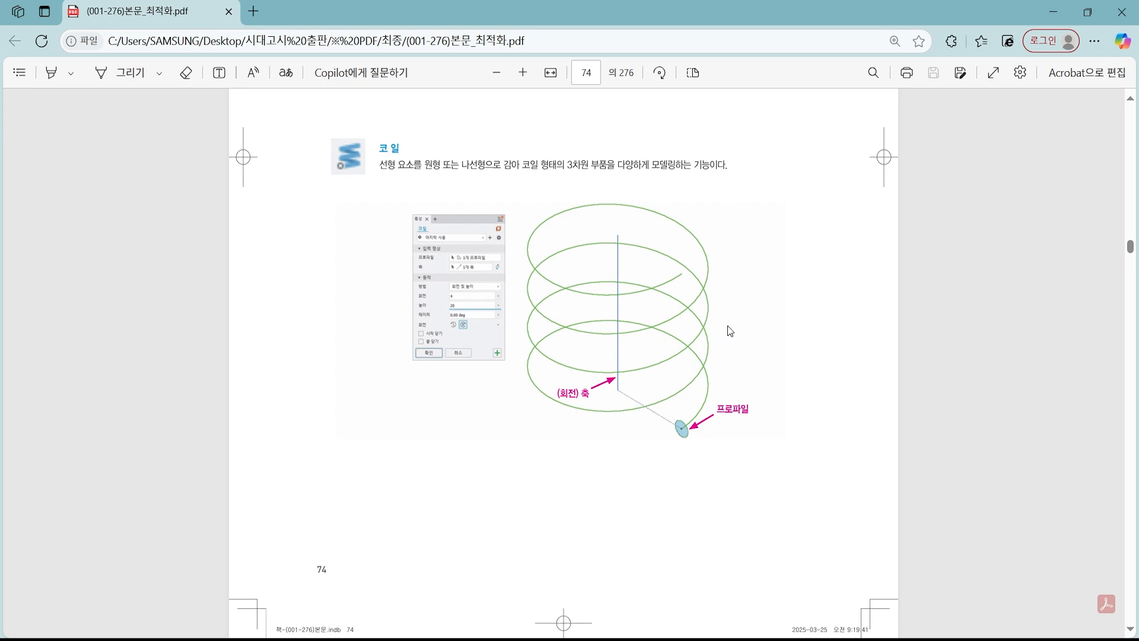
key("ctrl+2")
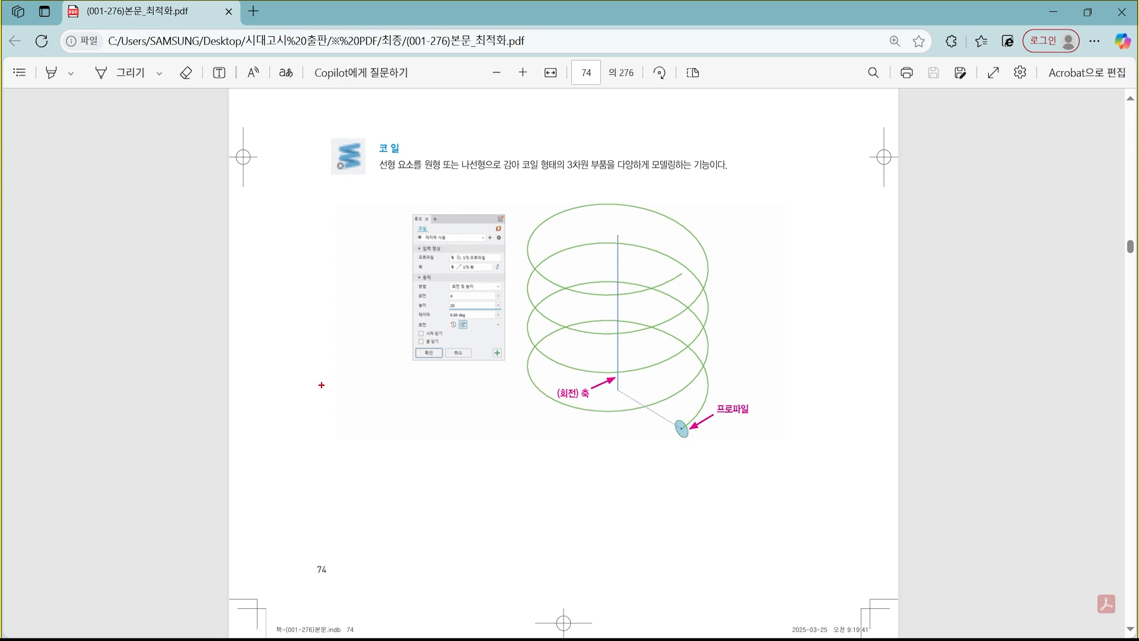
left_click_drag(322, 385, 480, 426)
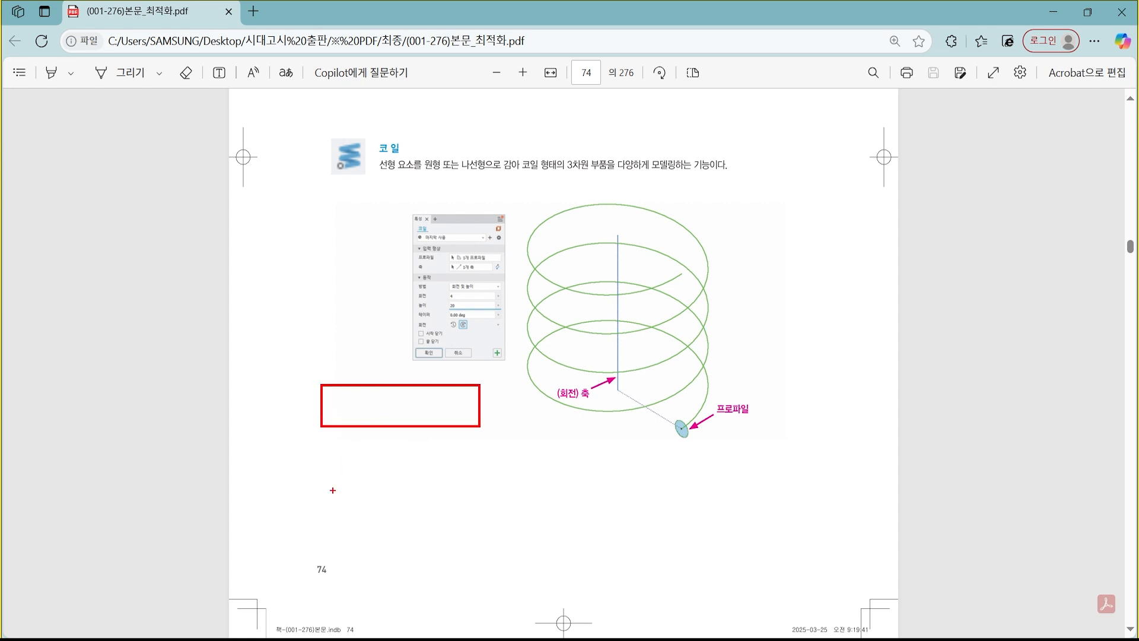
mouse_move(323, 503)
left_mouse_down()
mouse_move(370, 505)
mouse_move(369, 520)
mouse_move(427, 520)
mouse_move(425, 501)
mouse_move(481, 500)
mouse_move(475, 550)
left_mouse_up()
mouse_move(320, 506)
left_mouse_down()
mouse_move(321, 548)
mouse_move(489, 547)
left_mouse_up()
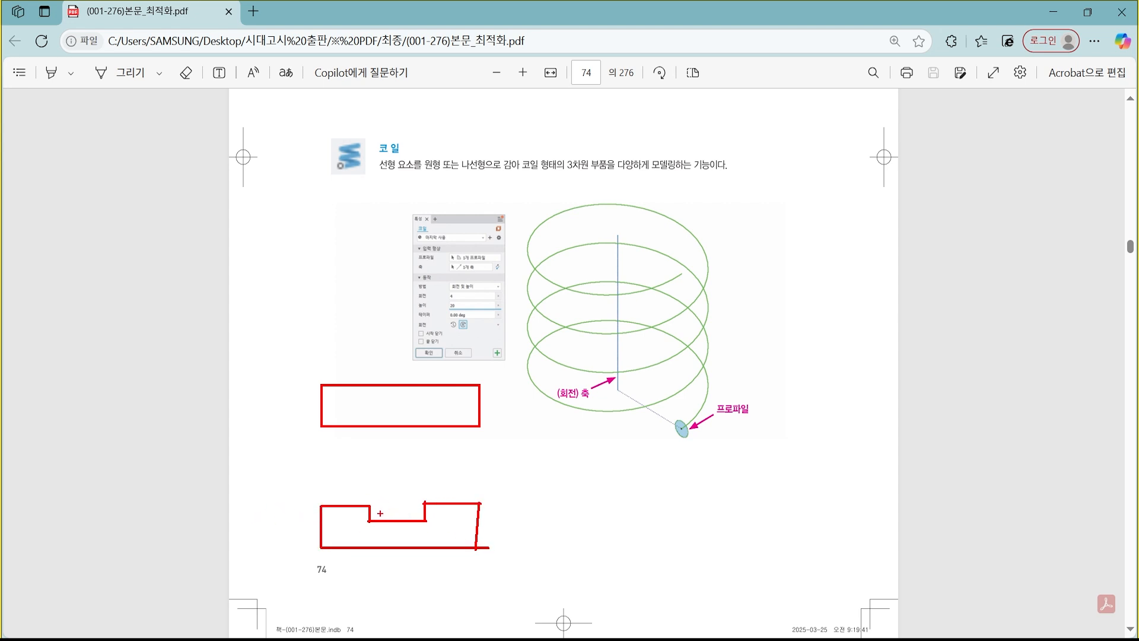
mouse_move(380, 513)
left_mouse_down()
mouse_move(418, 502)
mouse_move(385, 491)
mouse_move(415, 485)
mouse_move(382, 467)
mouse_move(415, 460)
mouse_move(382, 446)
mouse_move(413, 436)
mouse_move(393, 428)
left_mouse_up()
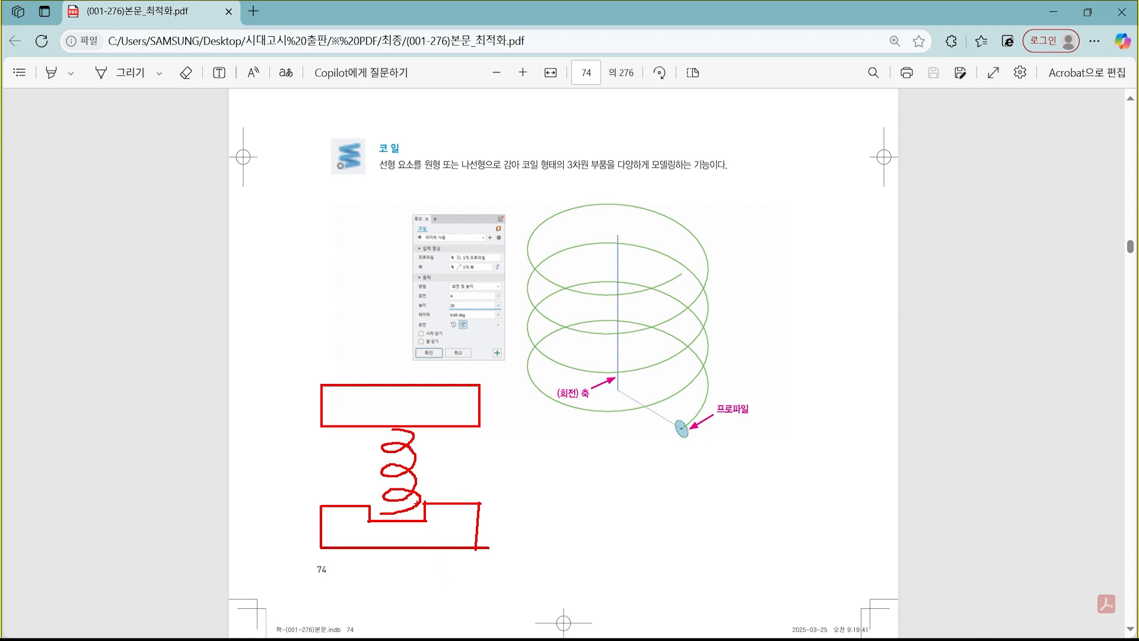
mouse_move(415, 522)
left_mouse_down()
mouse_move(380, 526)
mouse_move(468, 418)
mouse_move(391, 537)
left_mouse_up()
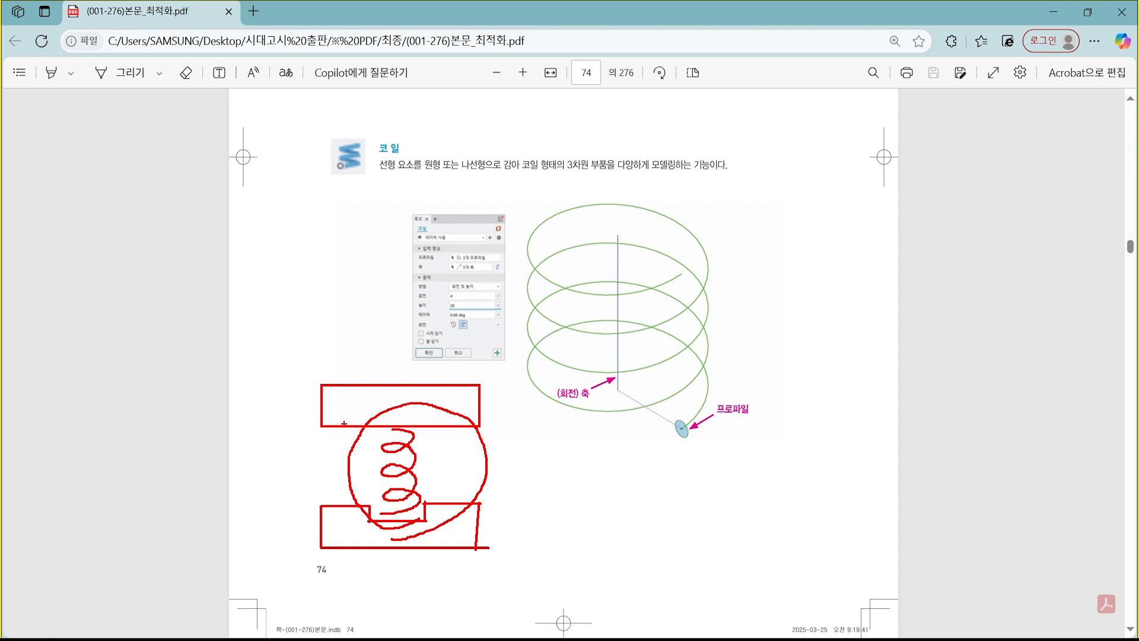
left_click_drag(341, 370, 361, 371)
mouse_move(343, 510)
left_mouse_down()
mouse_move(354, 536)
mouse_move(362, 510)
left_mouse_up()
left_click_drag(393, 429, 408, 415)
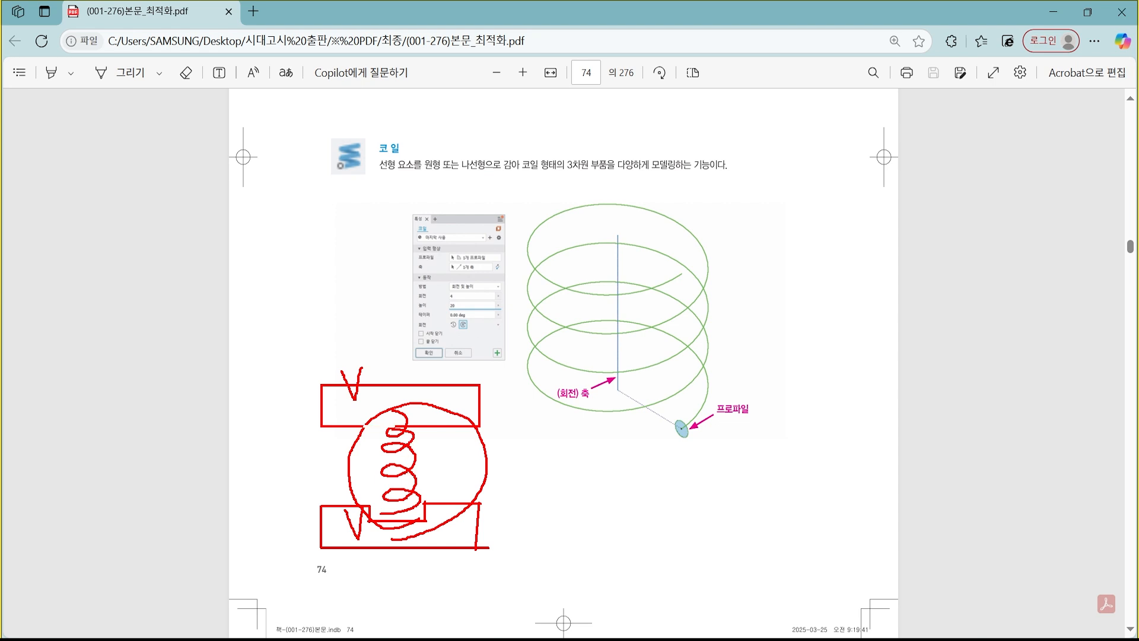
left_click_drag(377, 518, 438, 517)
key("Escape")
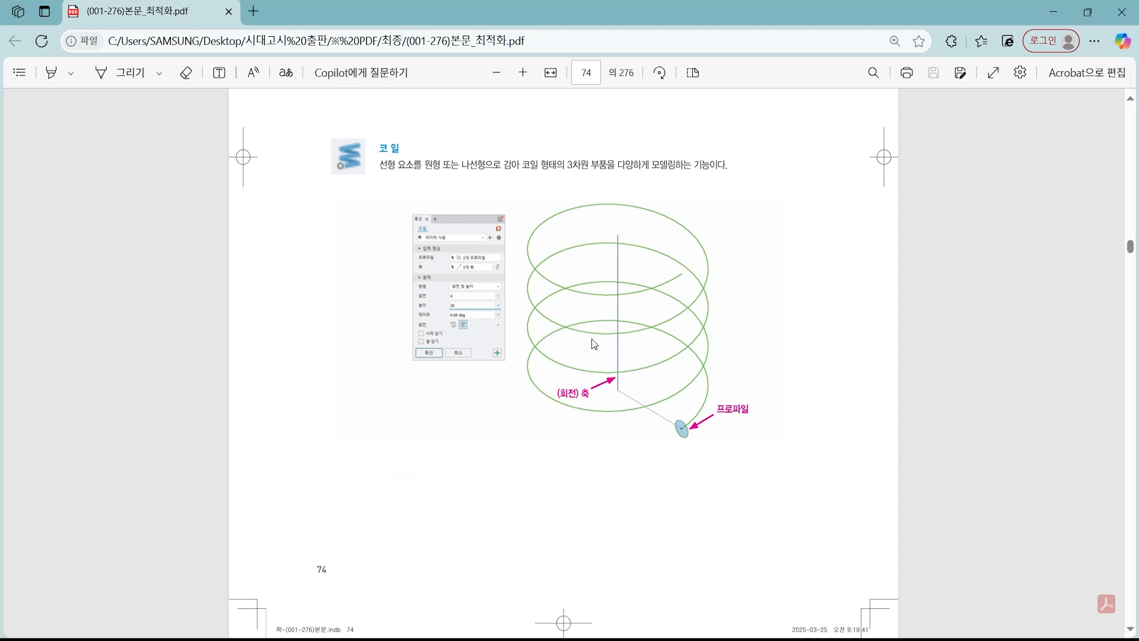
Step: Switch to Autodesk Inventor and start a new 2D sketch on the XY plane of the empty part
scroll(632, 353, "up", 1, "ctrl")
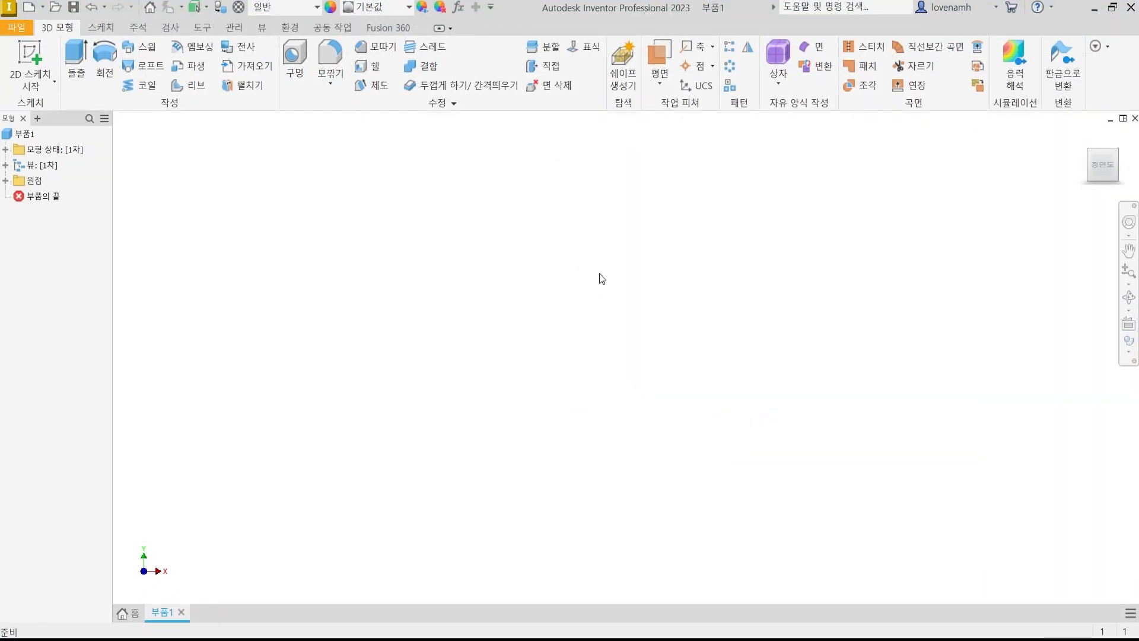
key("s")
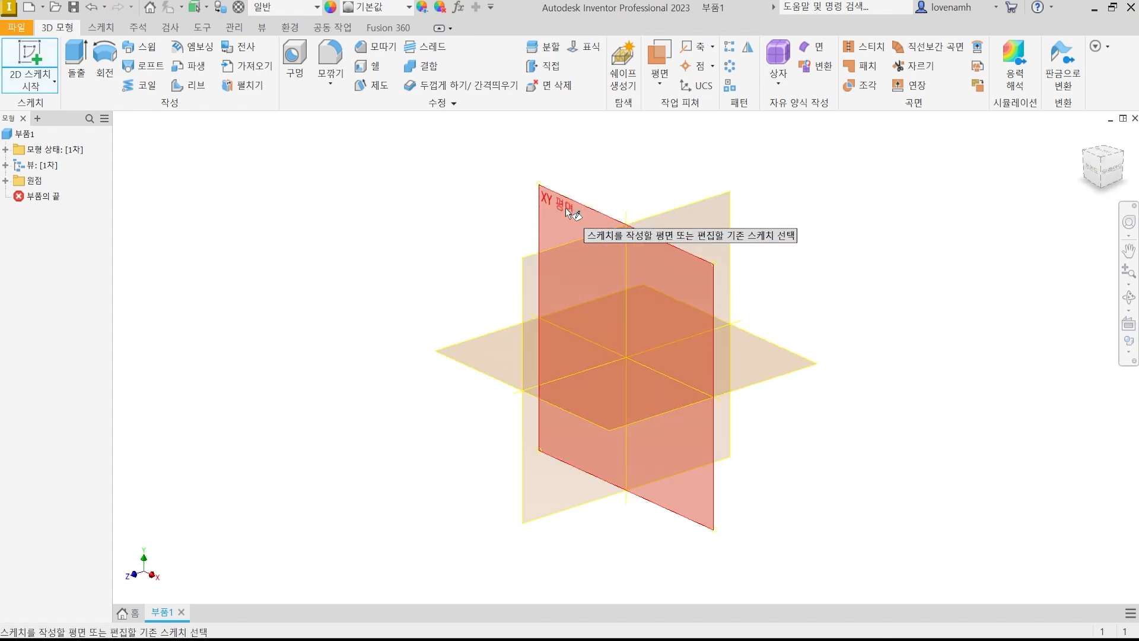
left_click(566, 209)
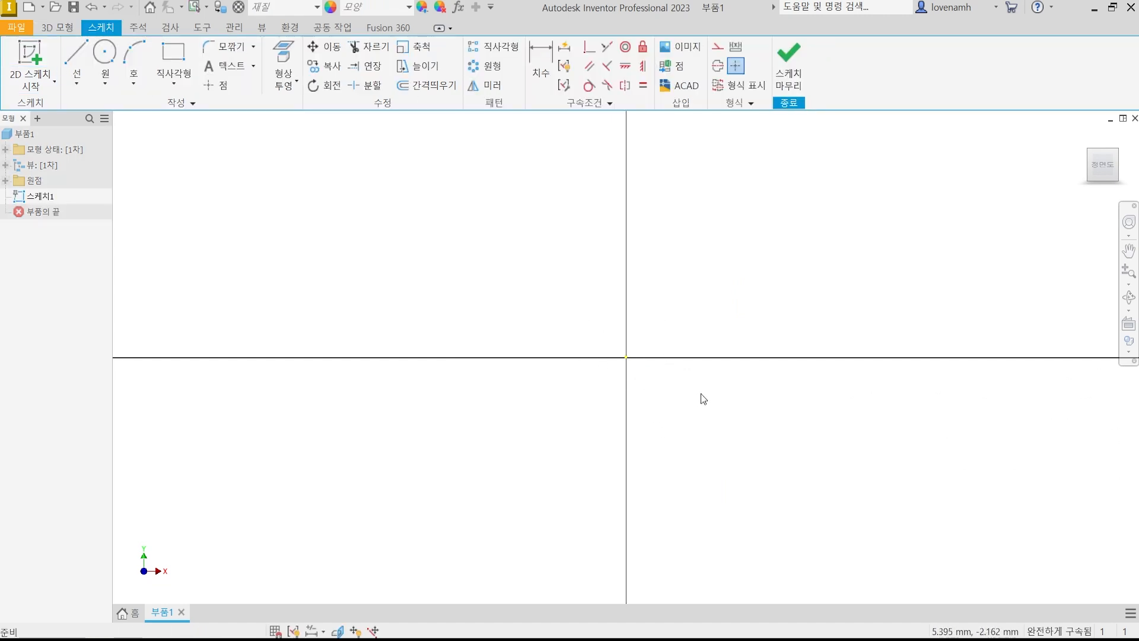
middle_click_drag(698, 396, 619, 431)
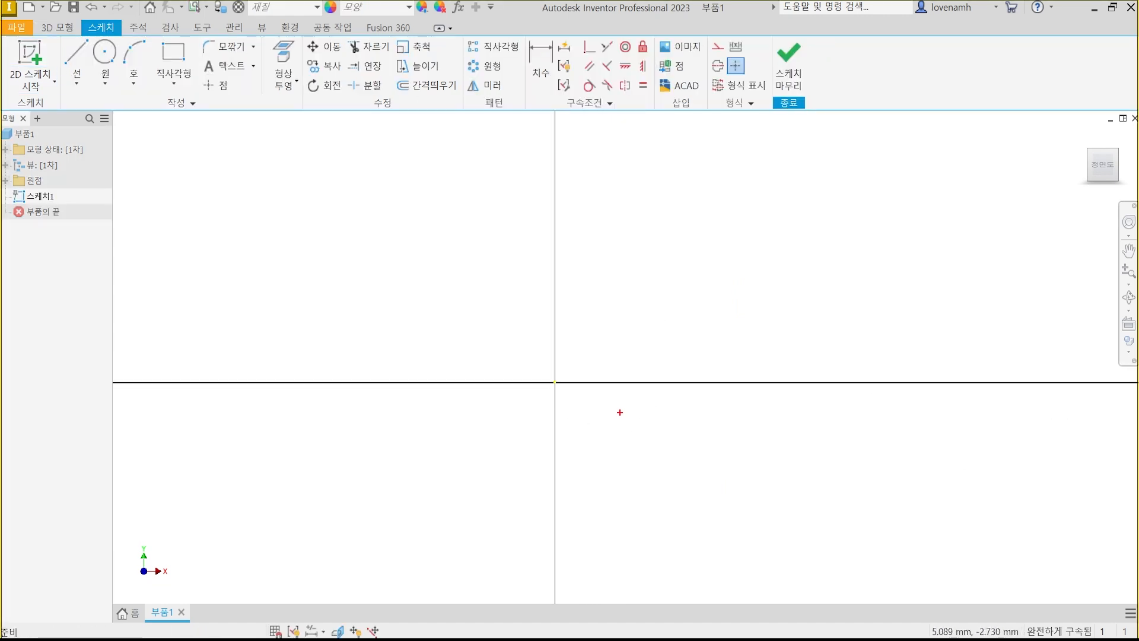
left_click_drag(554, 384, 560, 166, "shift")
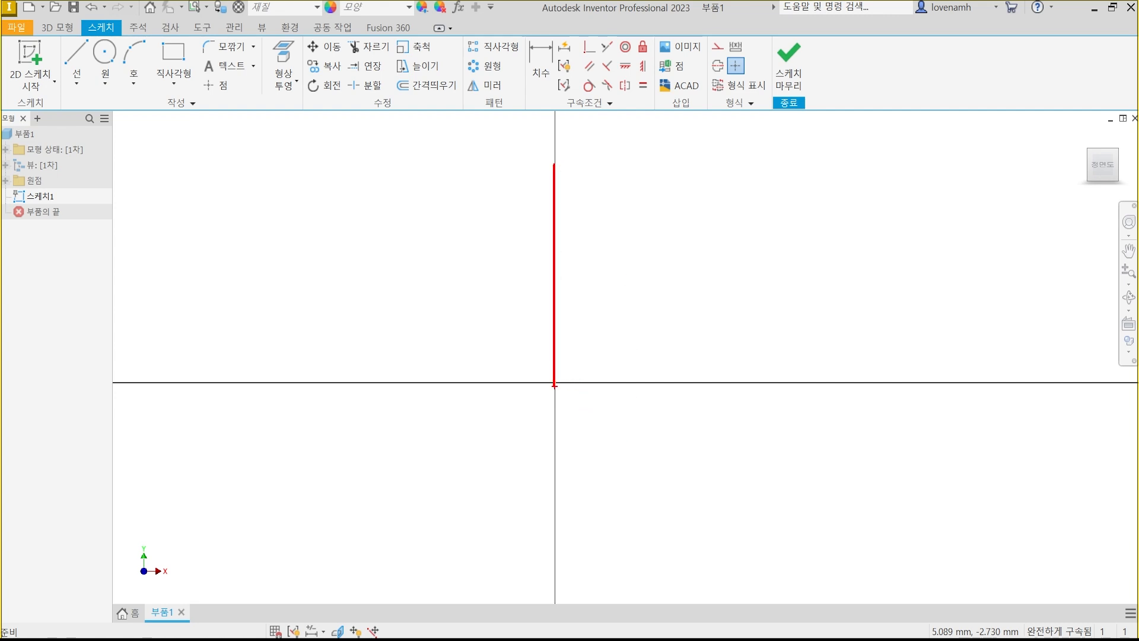
mouse_move(555, 385)
left_mouse_down("shift")
mouse_move(755, 386)
mouse_move(763, 400)
mouse_move(765, 365)
left_mouse_up("shift")
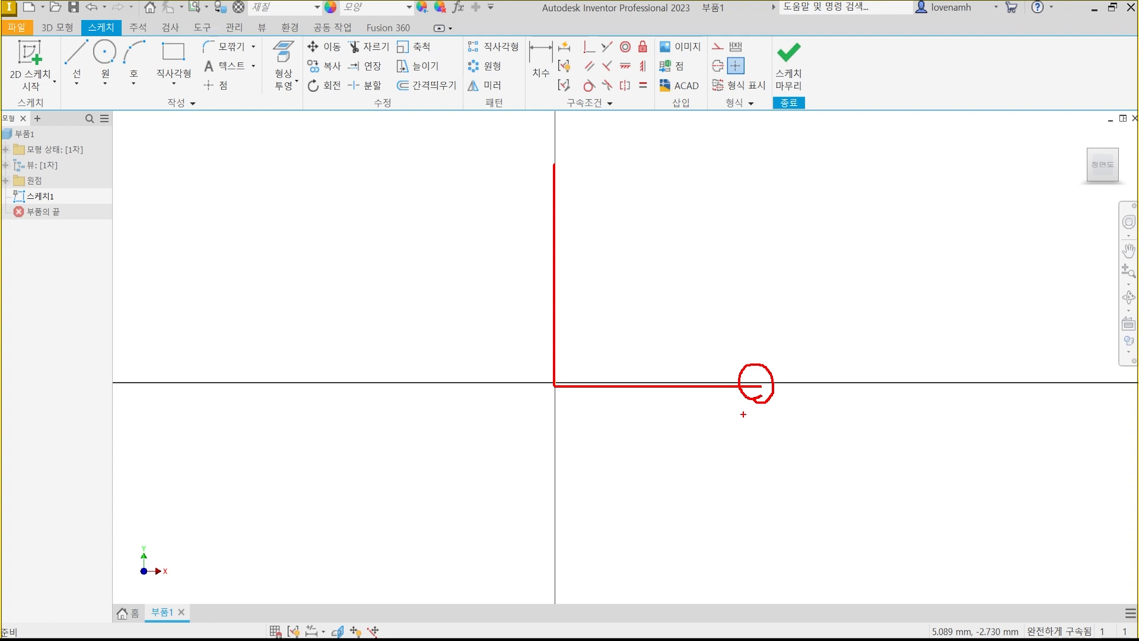
key("Escape")
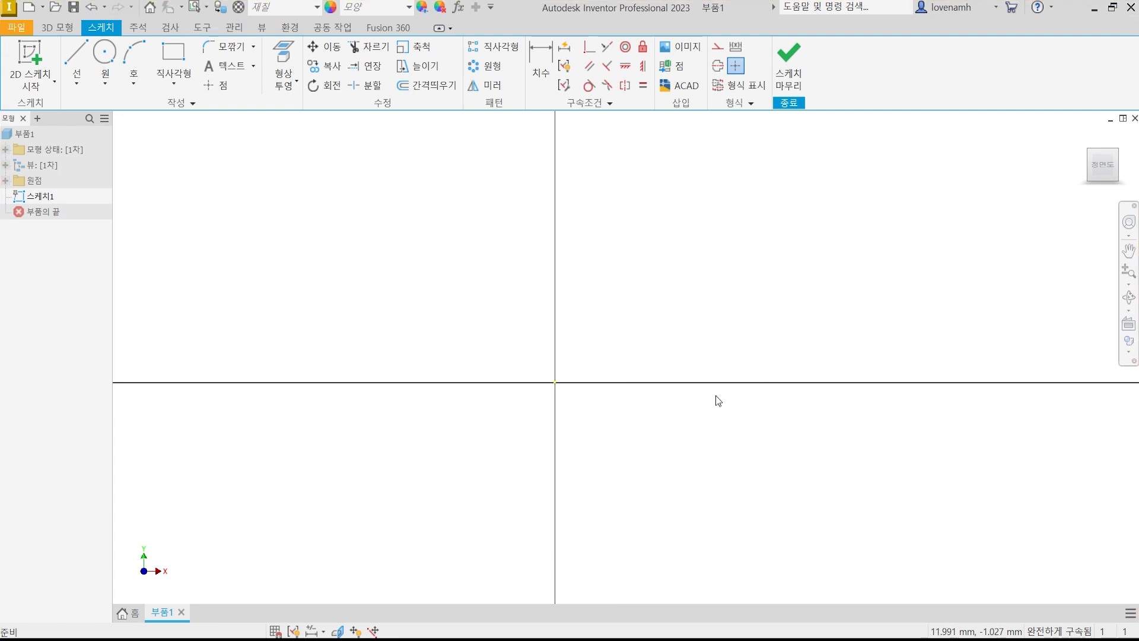
Step: Draw a 20 mm vertical line upward from the sketch origin as the coil's rotation axis
left_click(76, 56)
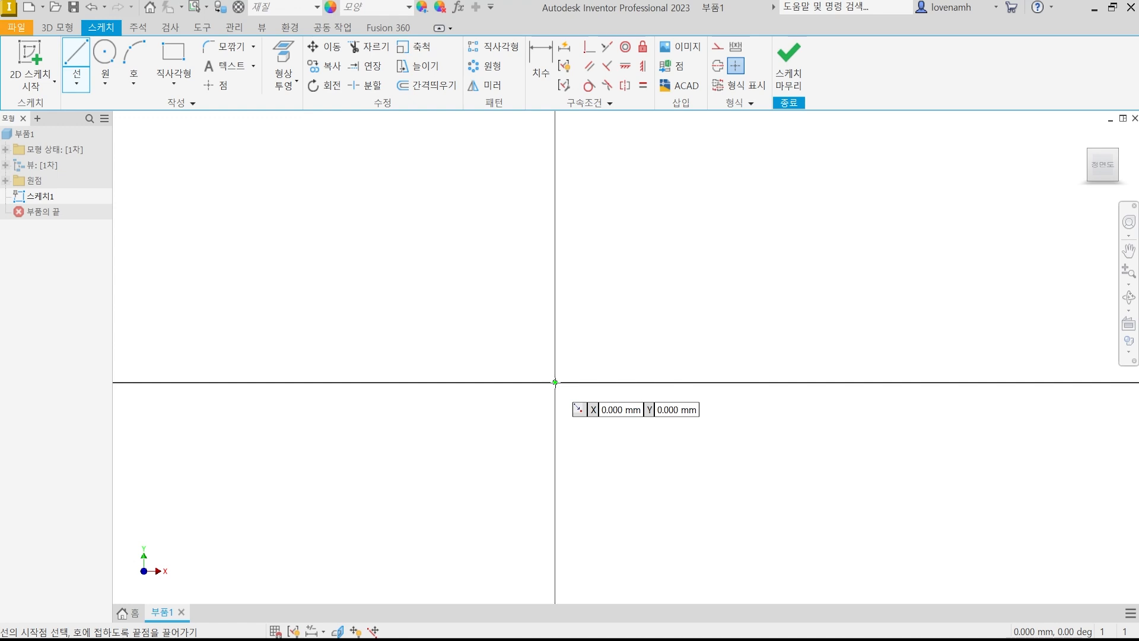
left_click(555, 382)
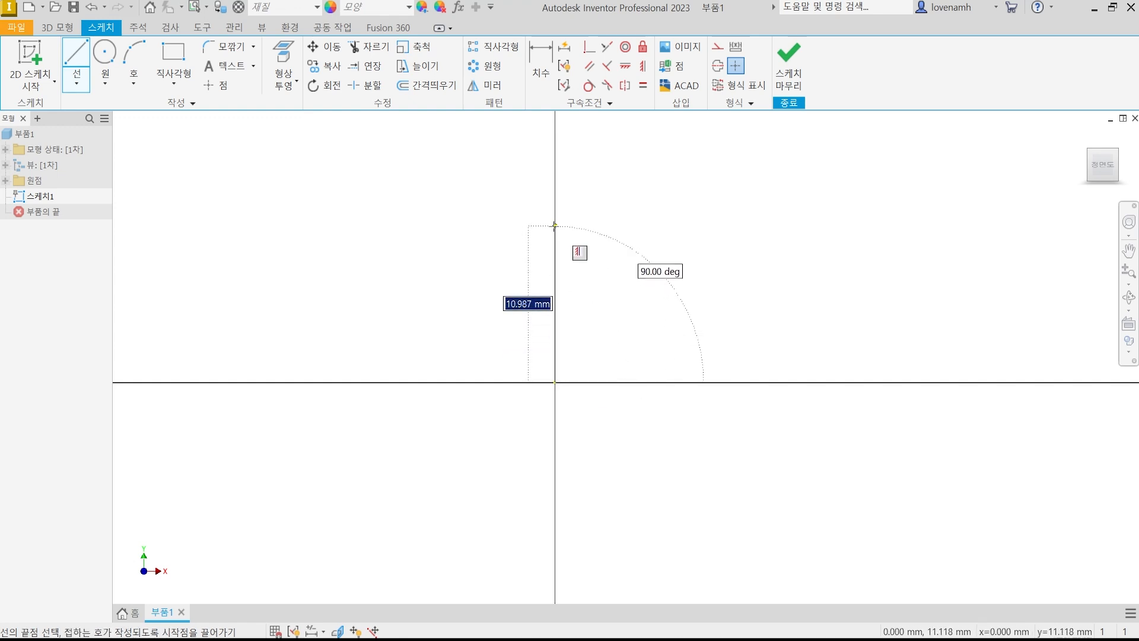
type("2")
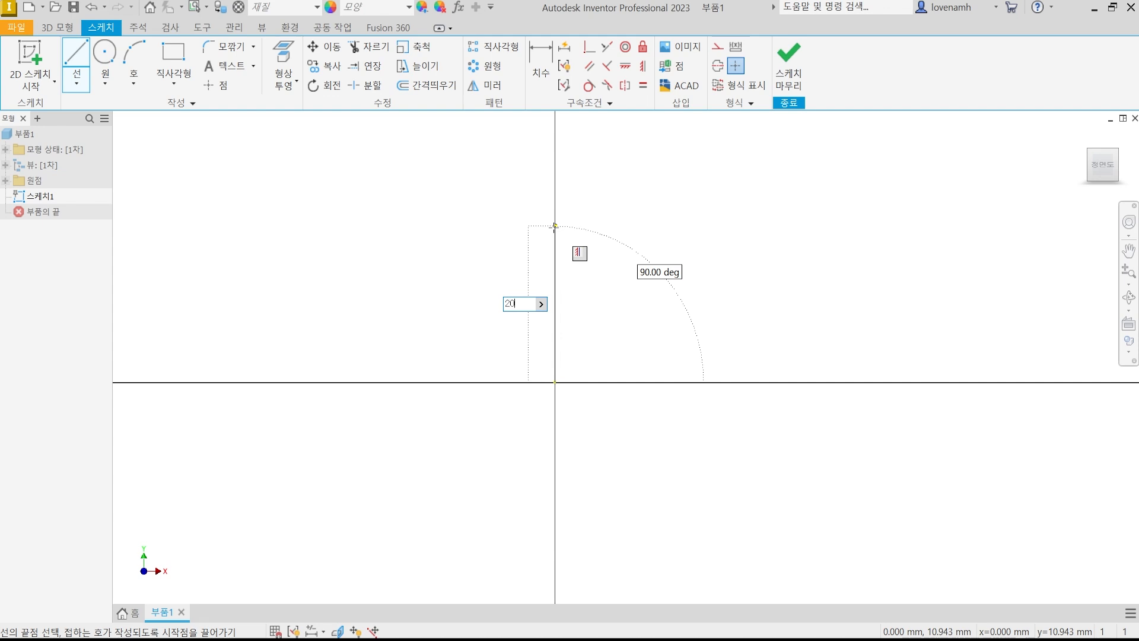
type("0")
key("Return")
key("Escape")
scroll(607, 333, "down", 5)
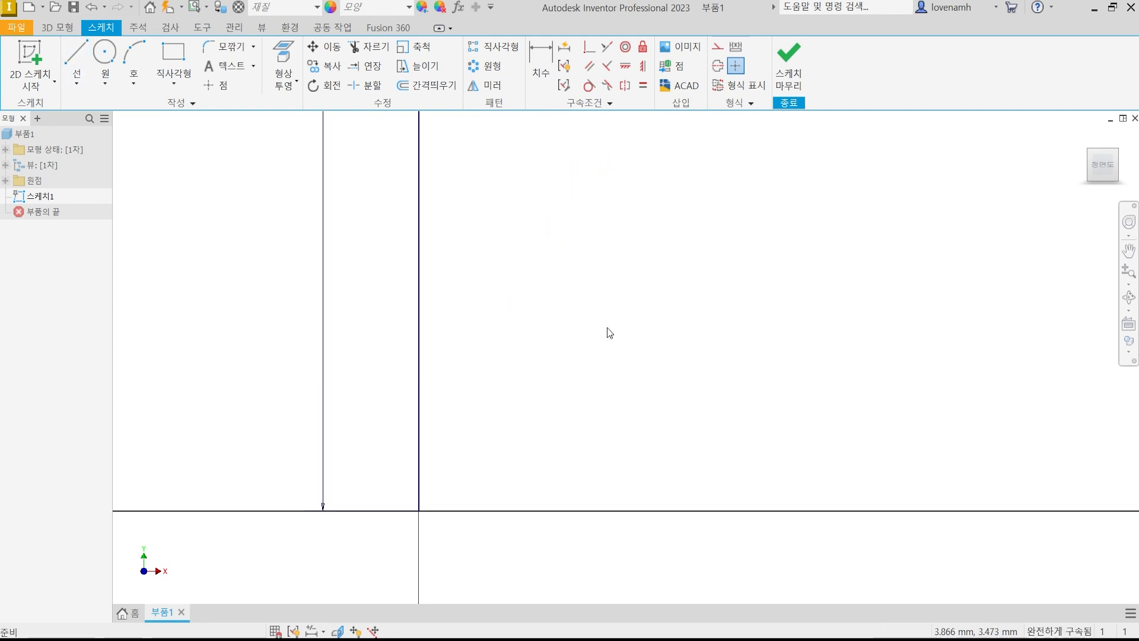
scroll(607, 333, "up", 5)
scroll(575, 377, "down", 3)
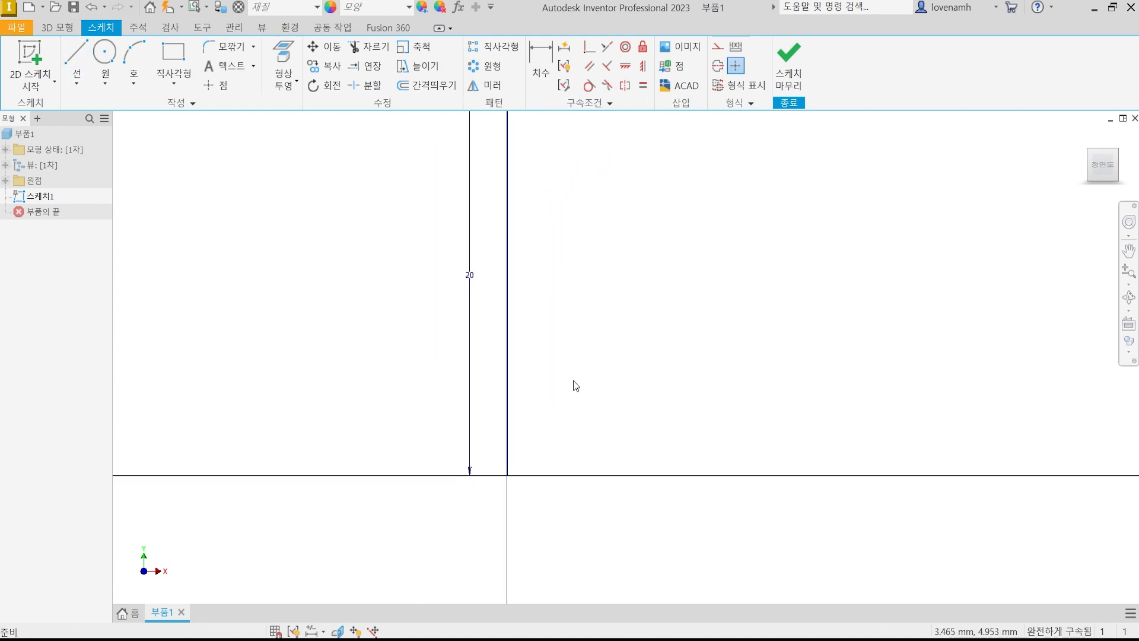
scroll(584, 359, "up", 2)
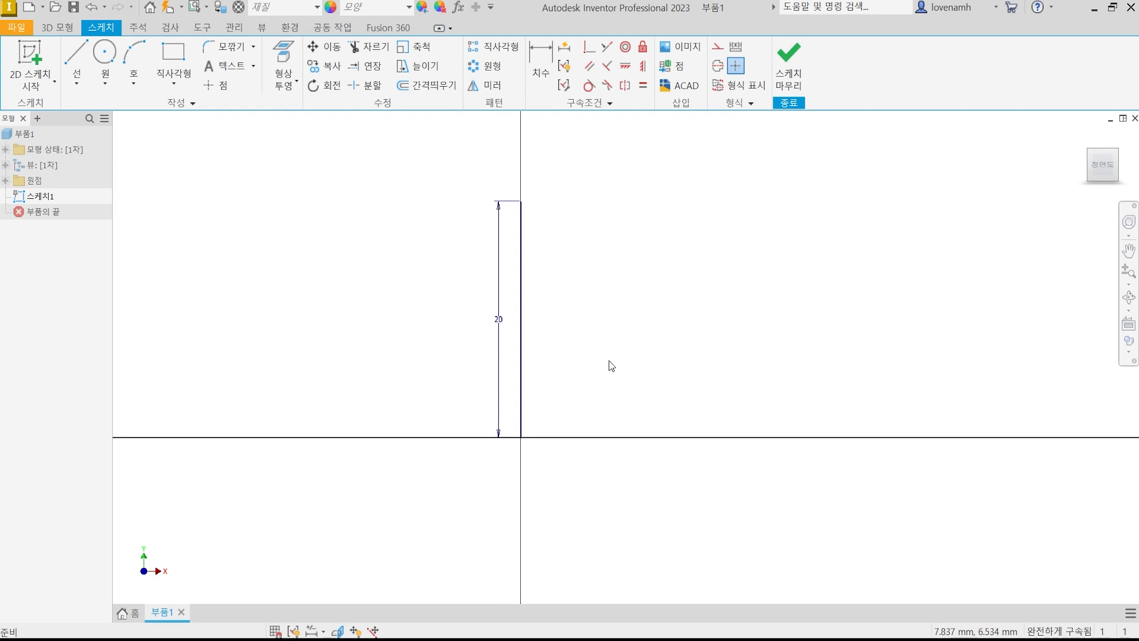
Step: Draw a 5 mm horizontal line along the positive X axis from the sketch origin
key("l")
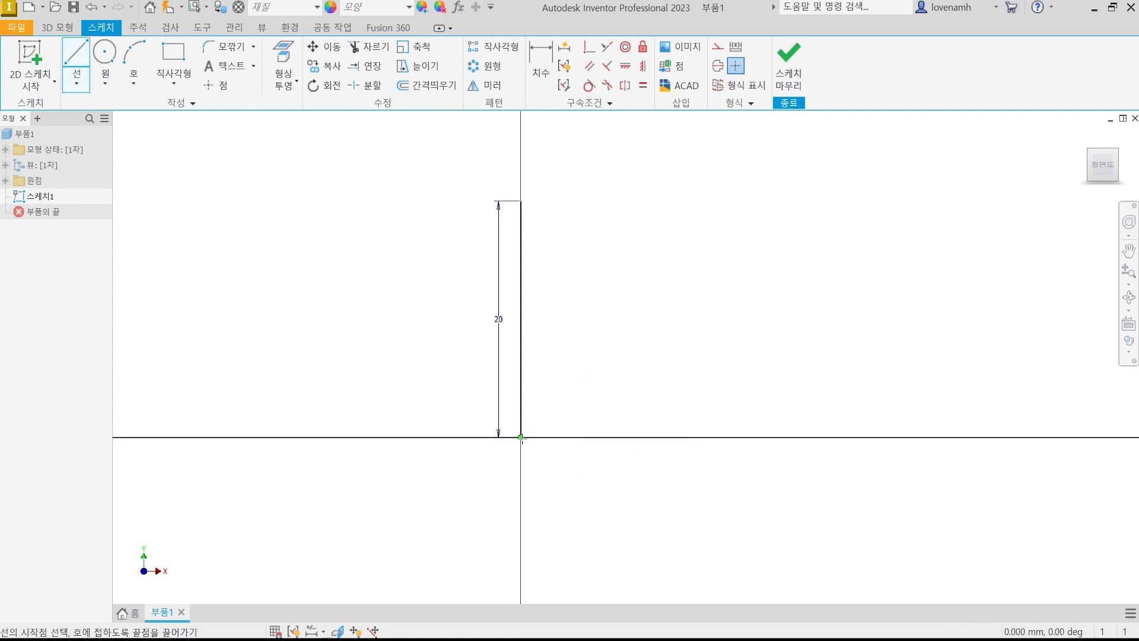
left_click(521, 438)
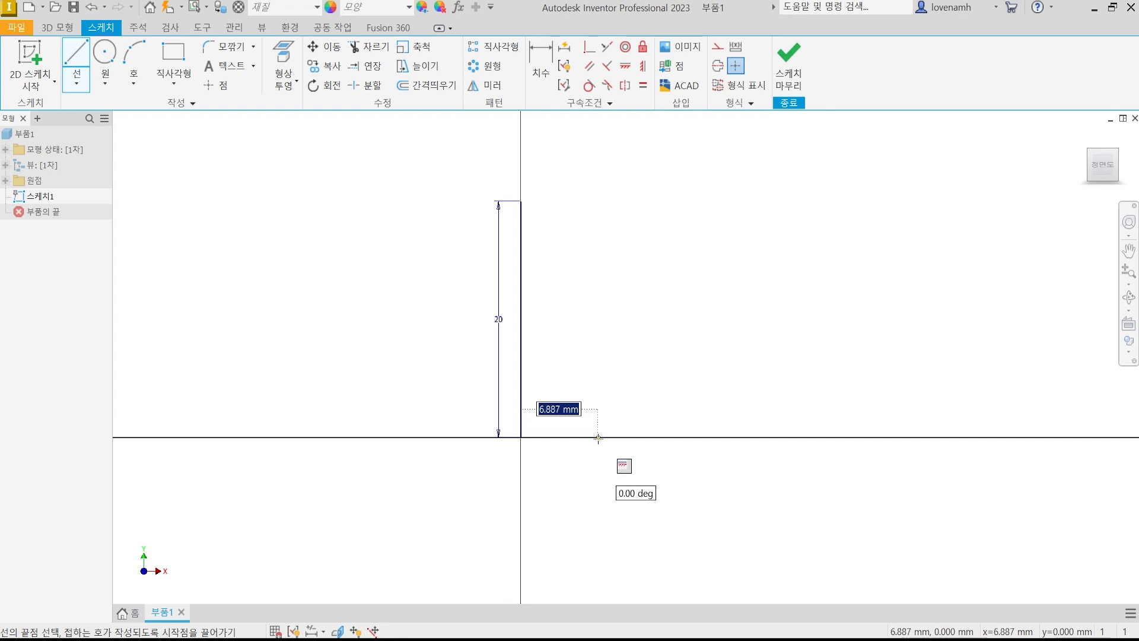
type("5")
key("Return")
key("Escape")
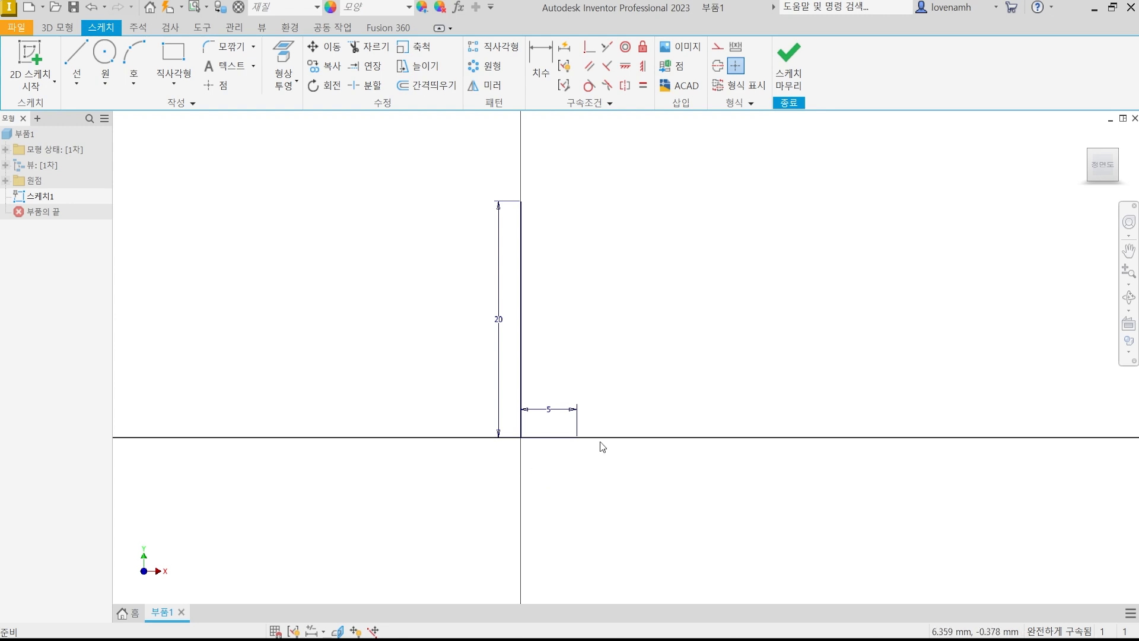
Step: Draw a 1.5 mm diameter circle centred on the free end of the 5 mm horizontal line
scroll(585, 442, "up", 2)
scroll(584, 442, "down", 5)
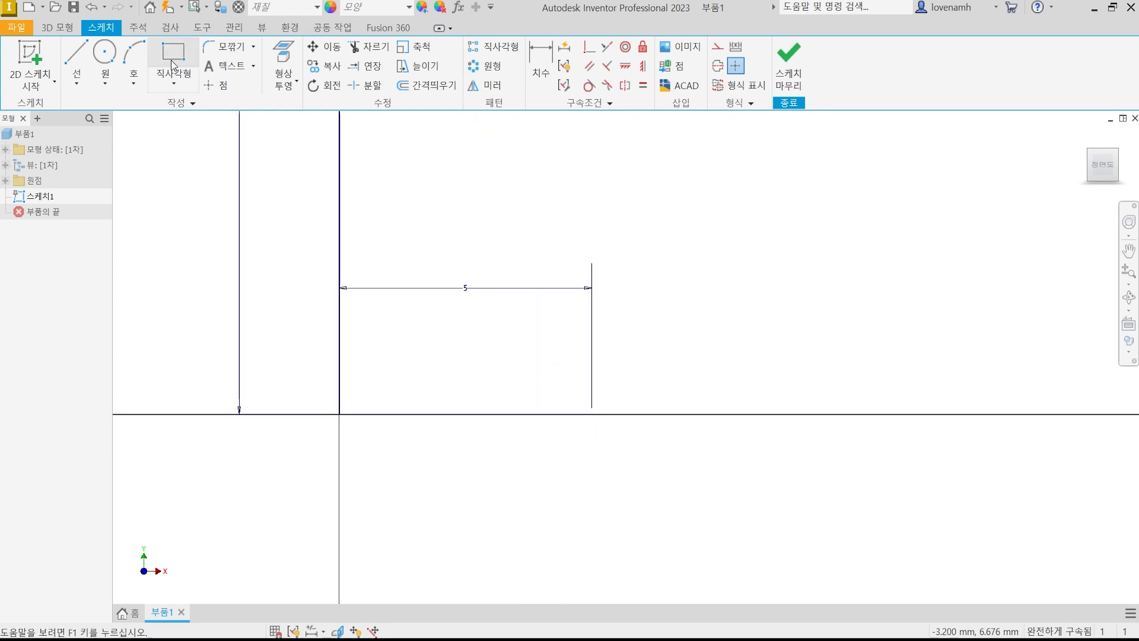
left_click(104, 63)
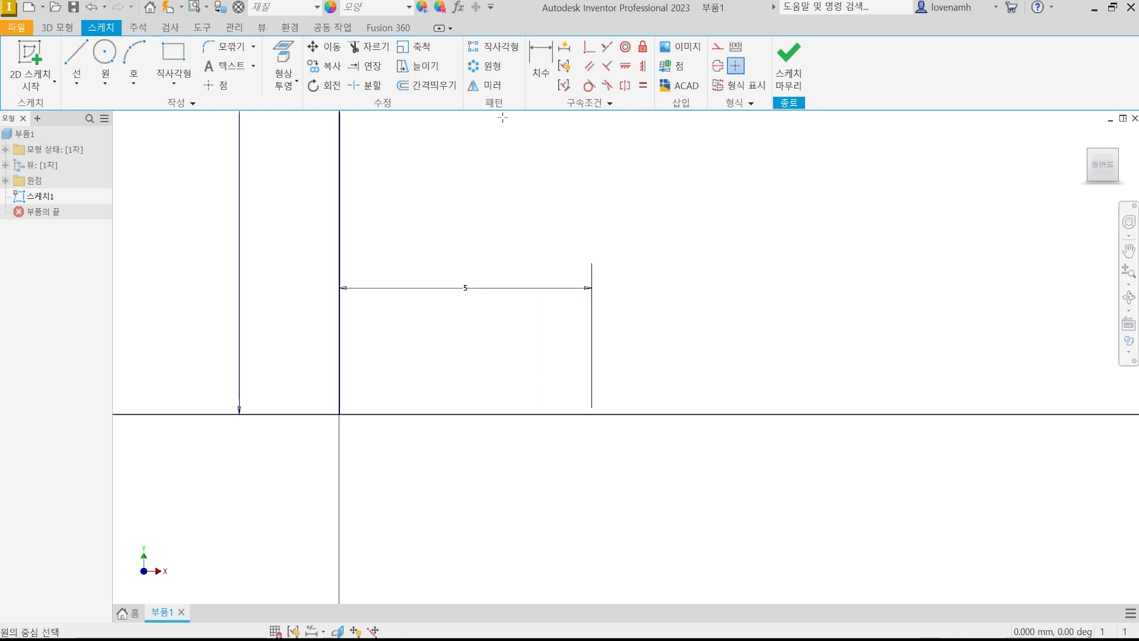
left_click(592, 414)
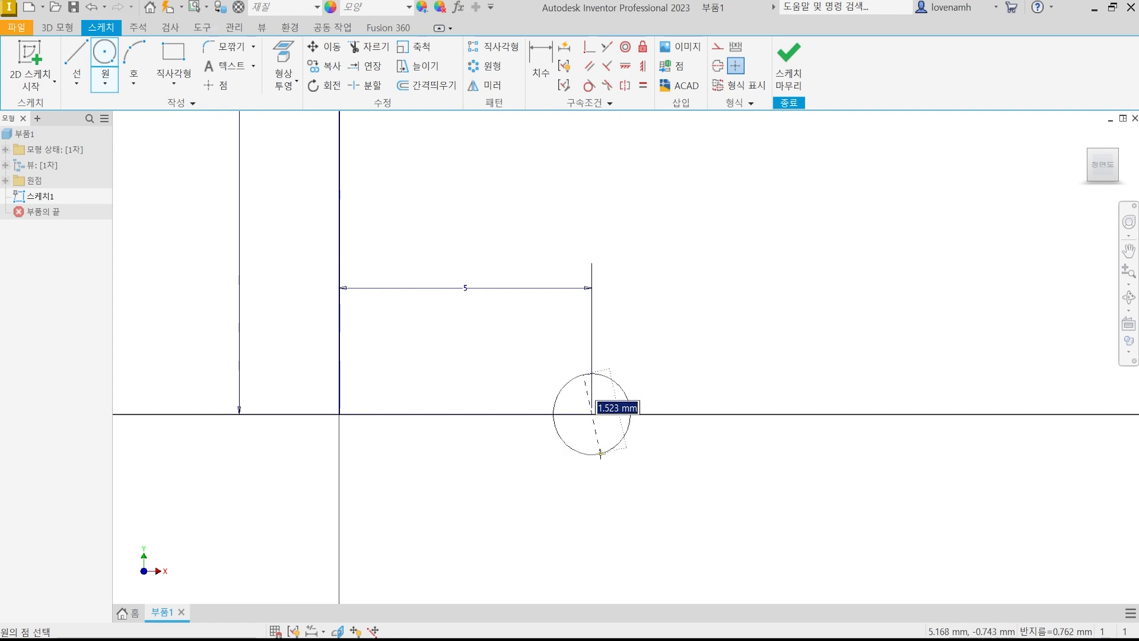
type("1.5")
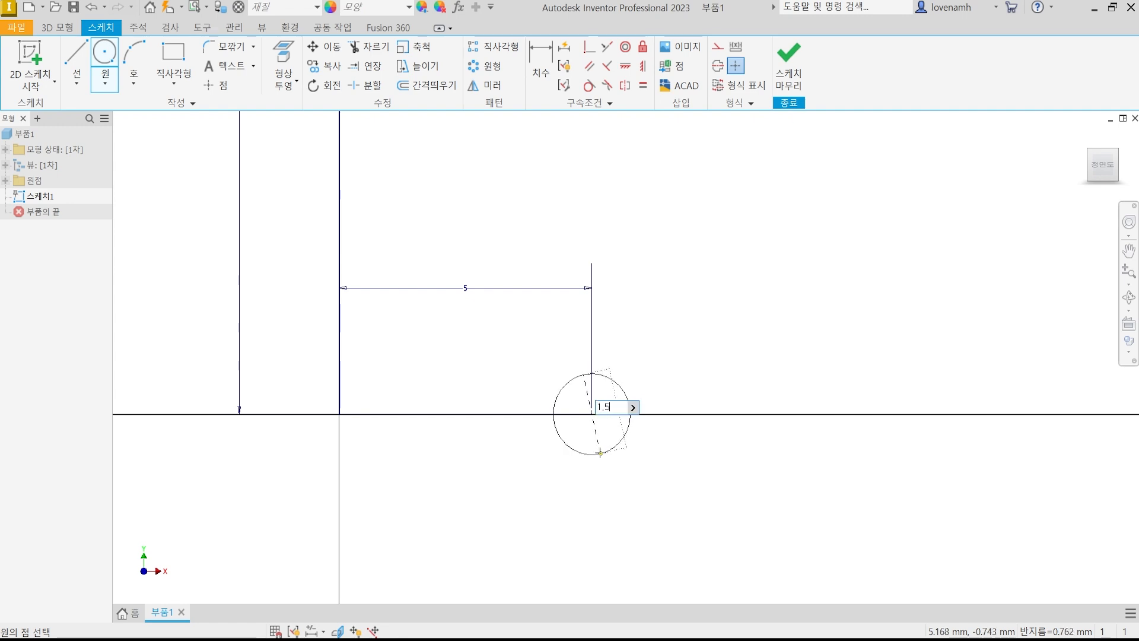
key("Return")
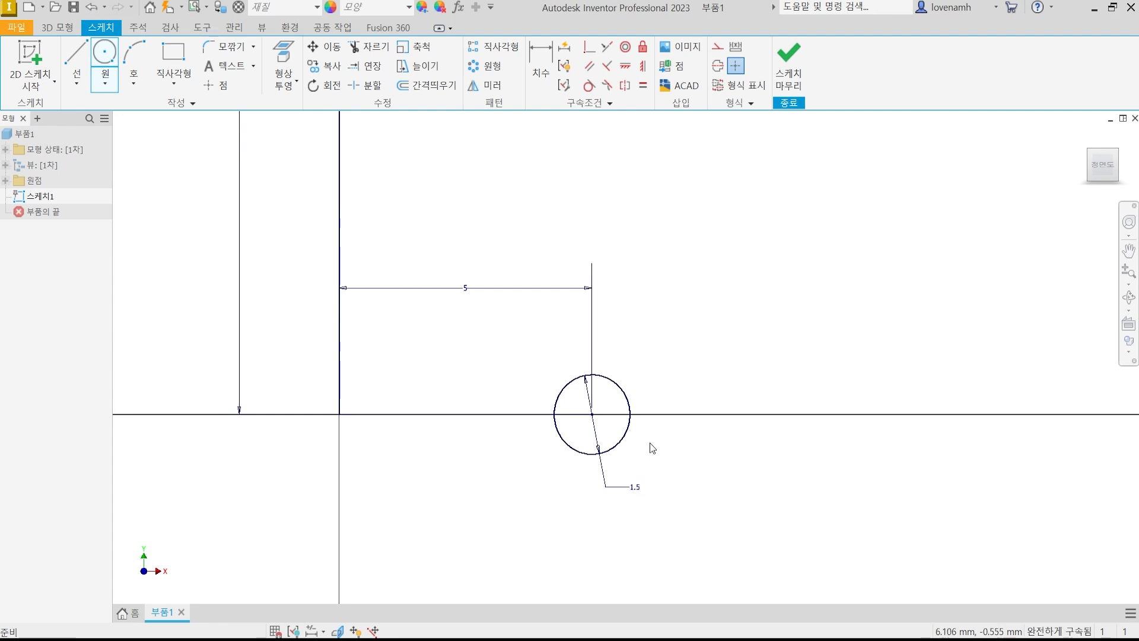
key("Escape")
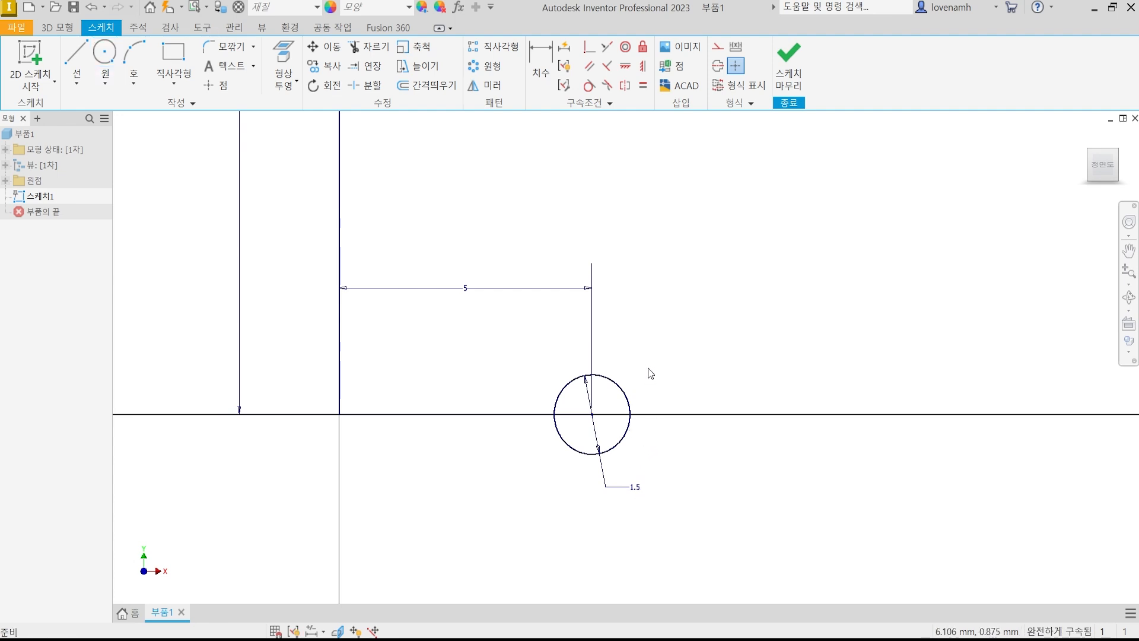
scroll(681, 329, "up", 3)
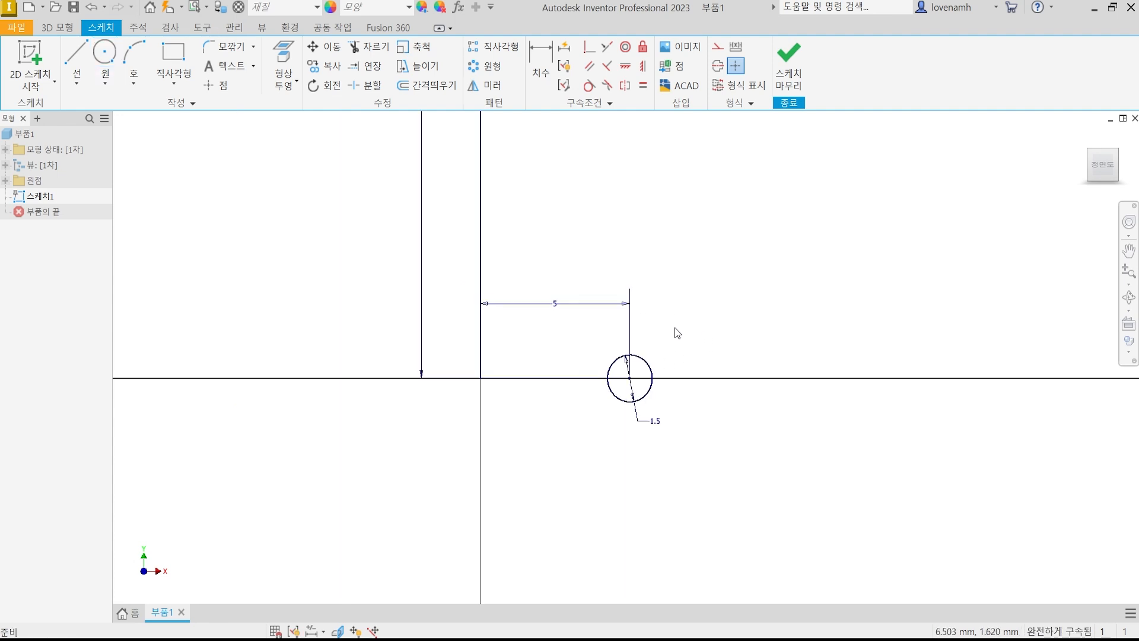
mouse_move(656, 295)
middle_mouse_down()
mouse_move(617, 435)
mouse_move(613, 420)
middle_mouse_up()
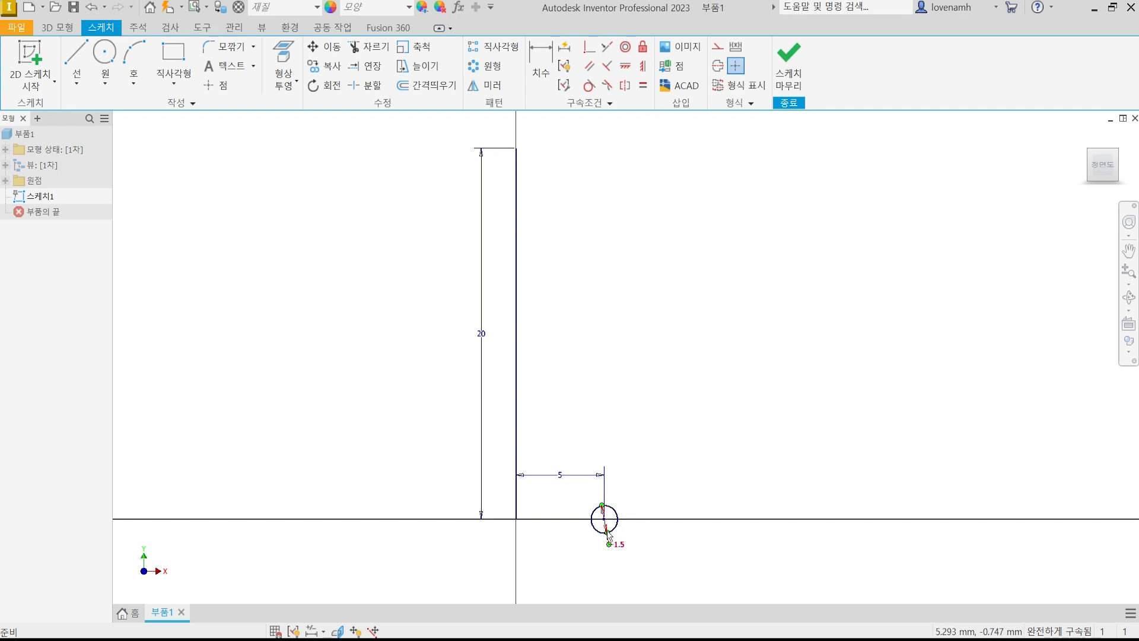
Step: Convert the 20 mm vertical and 5 mm horizontal lines to construction geometry and finish the sketch
left_click(515, 300)
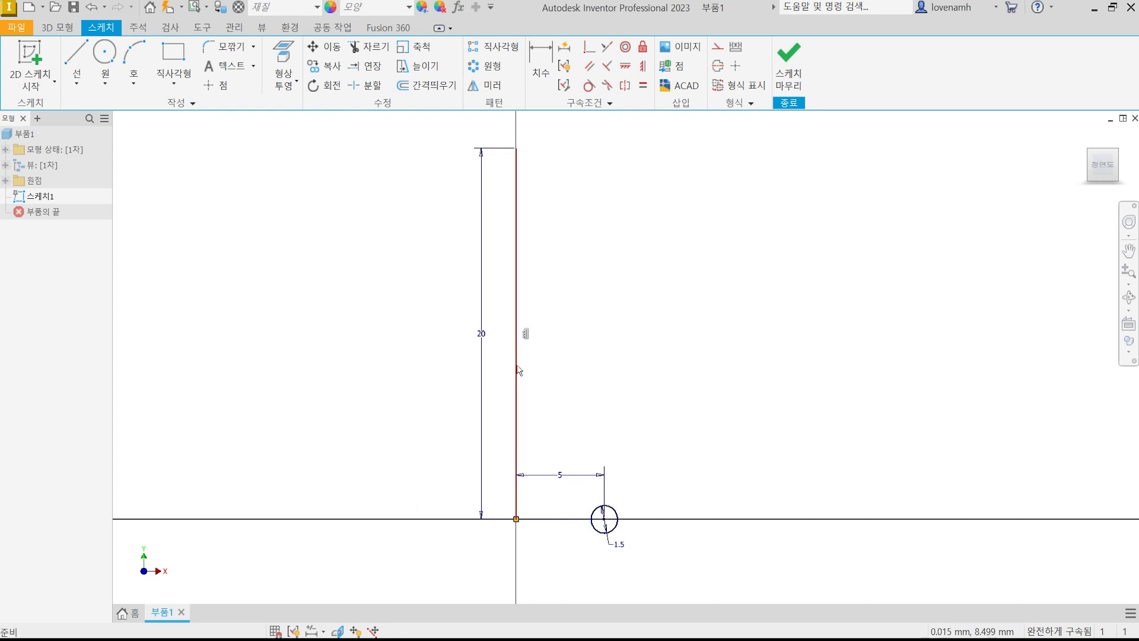
left_click(580, 331)
left_click(520, 345)
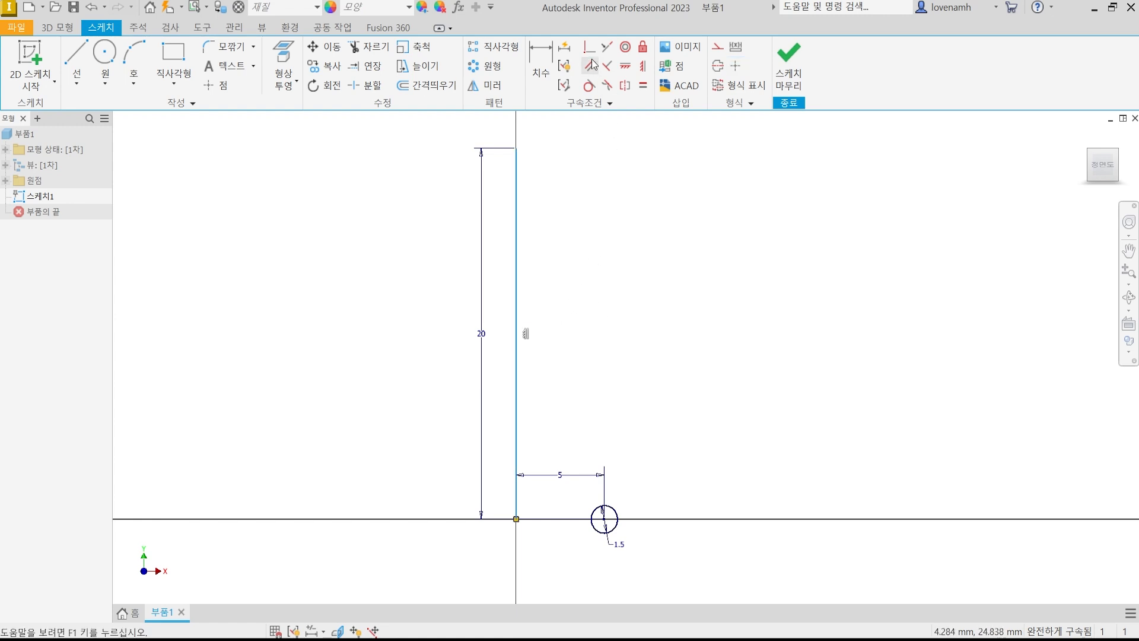
left_click(718, 46)
left_click(620, 330)
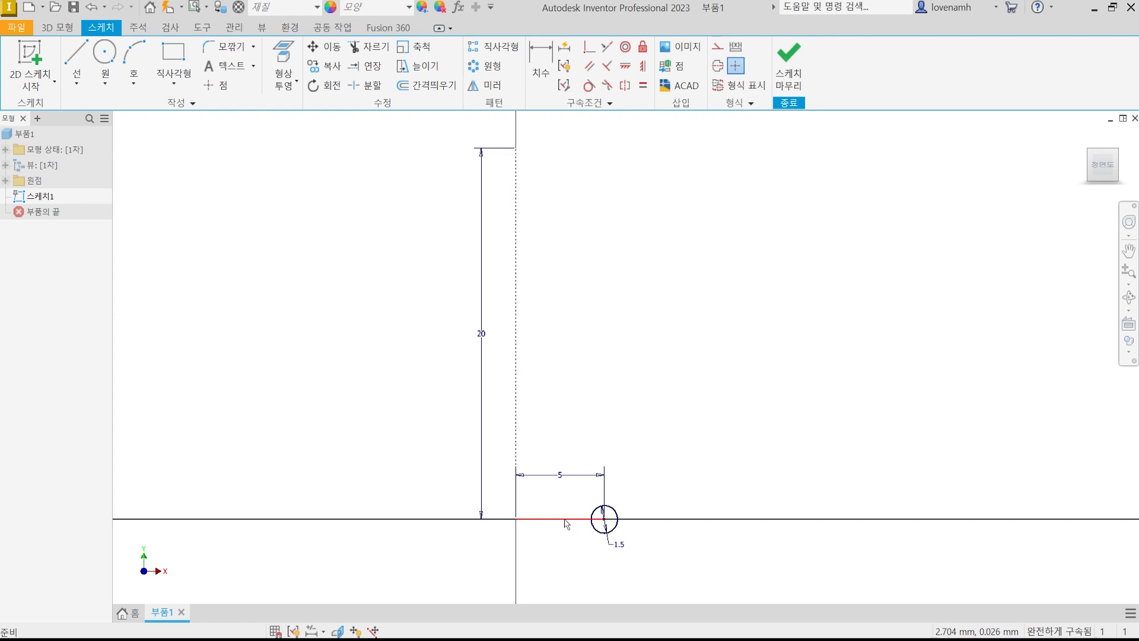
left_click(567, 519)
left_click(718, 46)
left_click(795, 59)
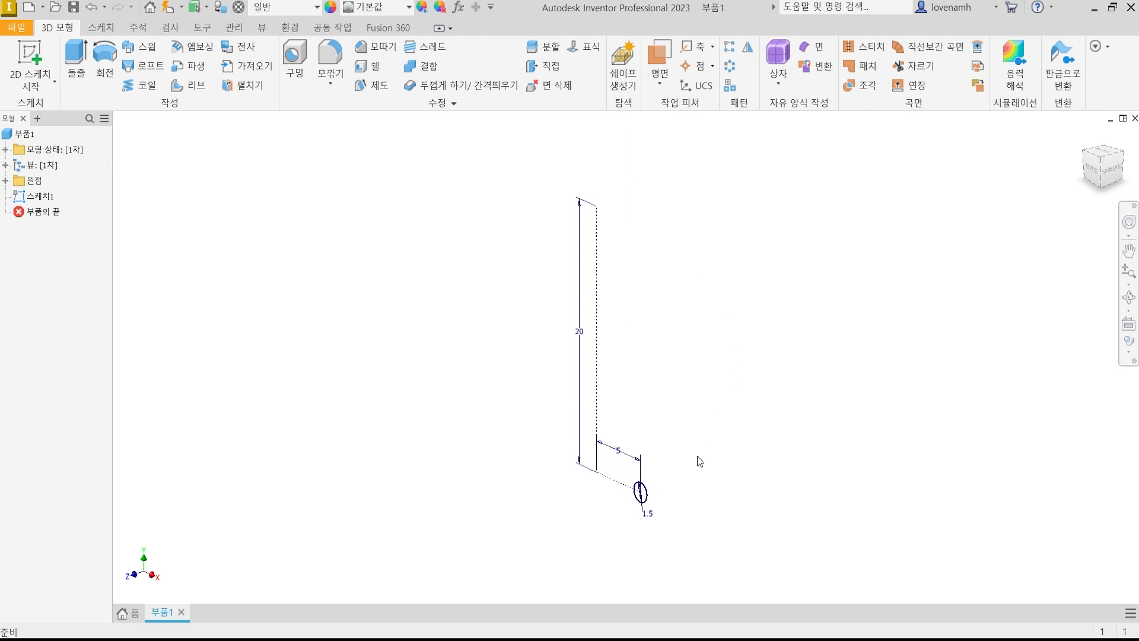
Step: Start a Coil feature on the circular profile with the 20 mm vertical line as its axis
left_click(129, 86)
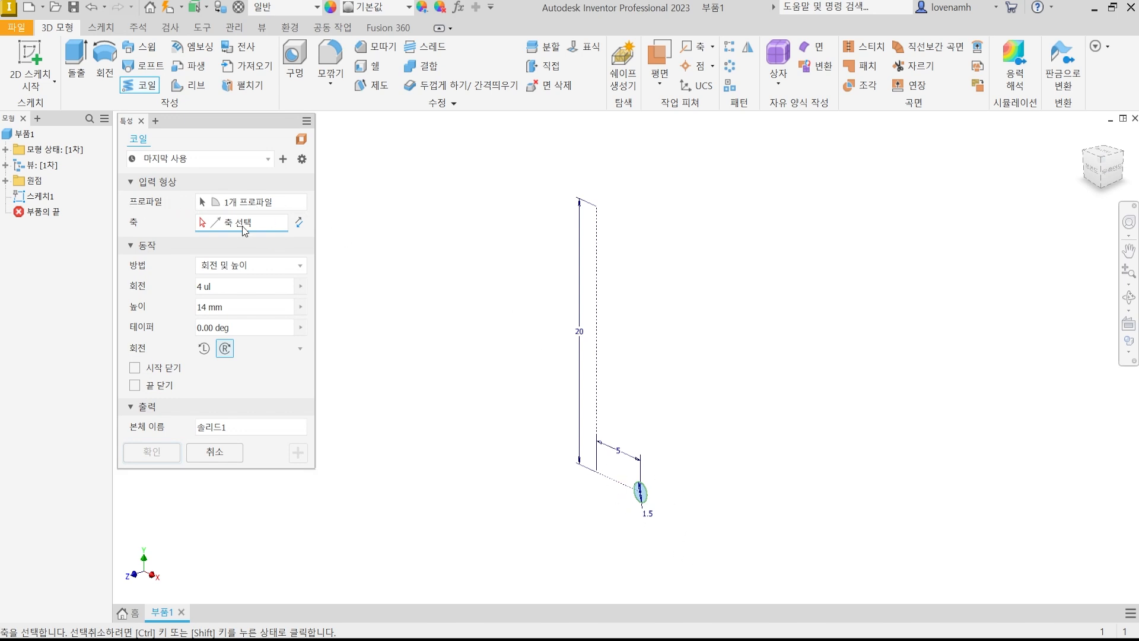
left_click(598, 330)
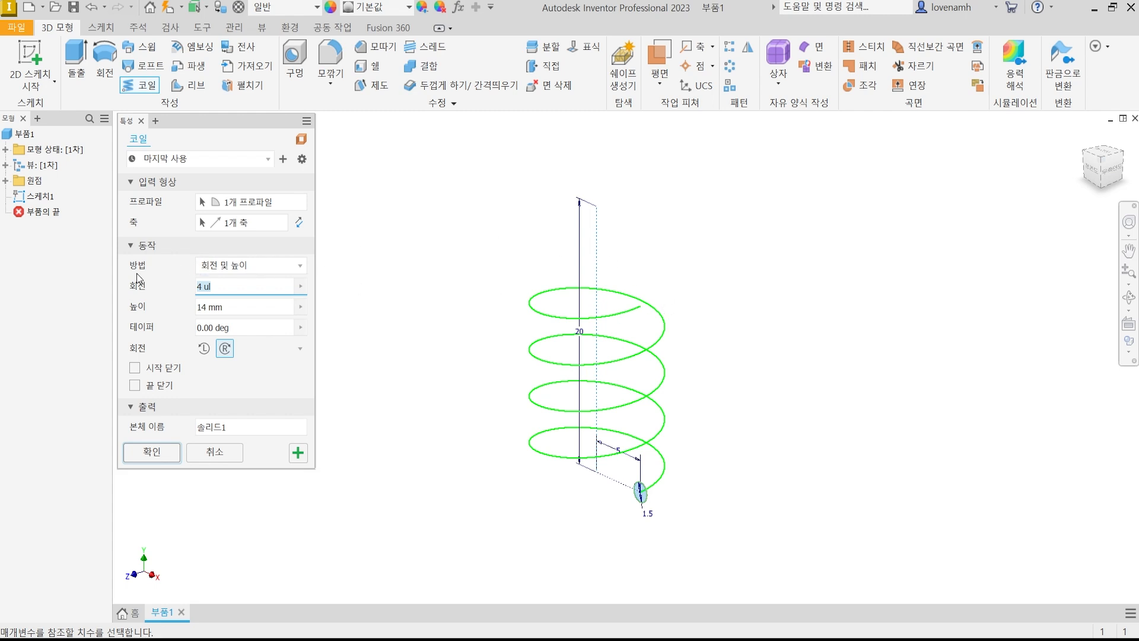
Step: Try the coil method 상하 회전 및 회전 (pitch and revolution), and switch to 상하 회전 및 높이 (pitch and height)
left_click(274, 264)
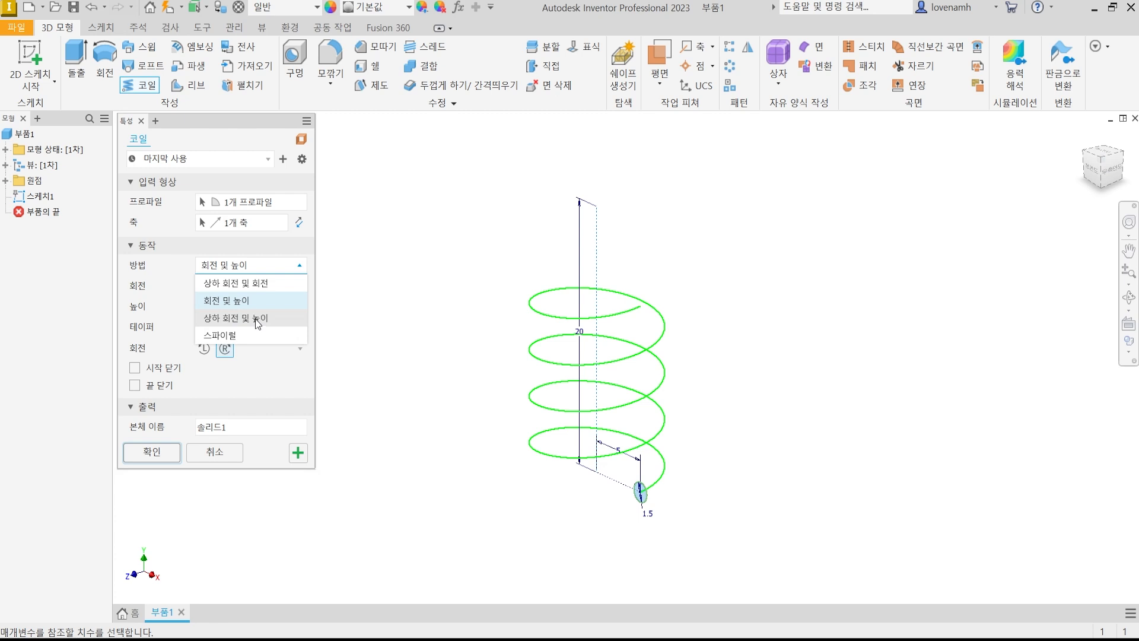
left_click(225, 286)
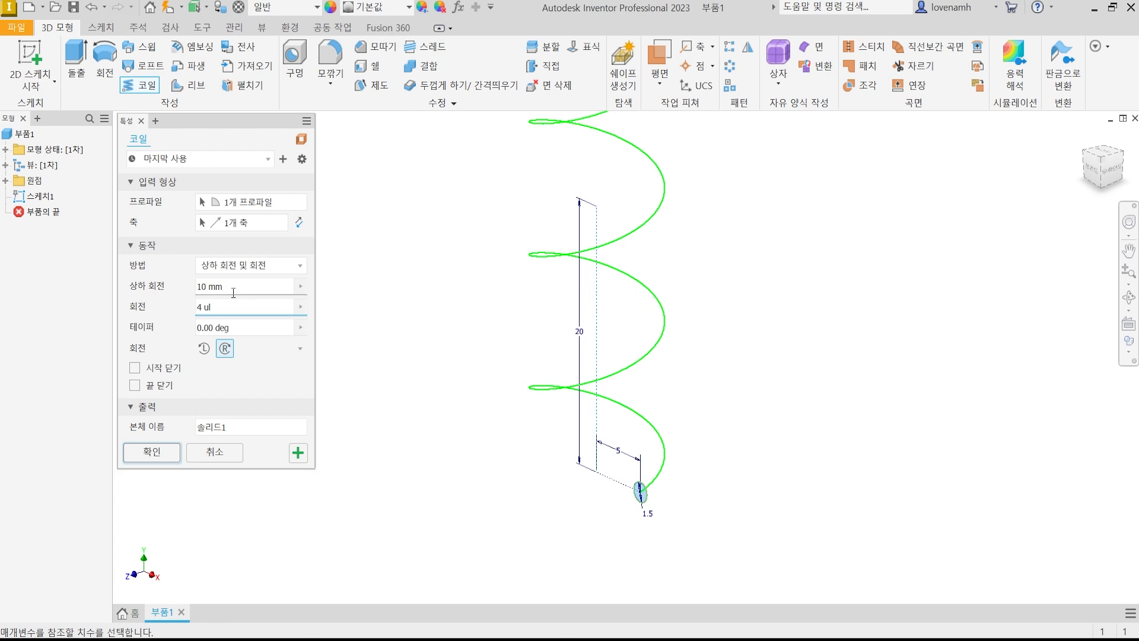
left_click(251, 269)
left_click(241, 319)
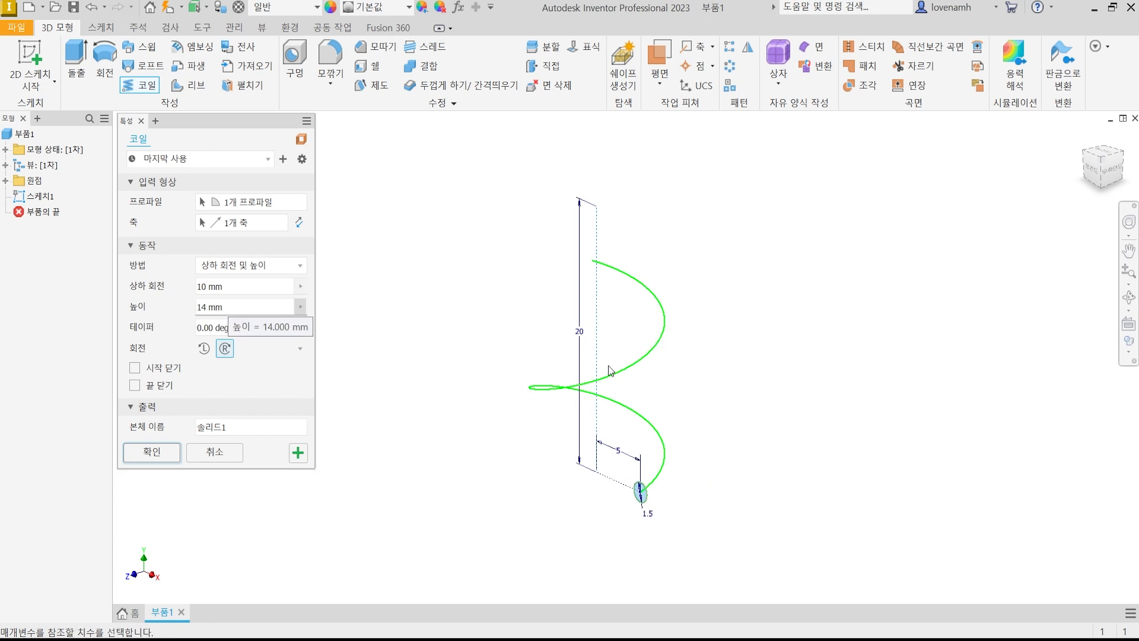
Step: Try coil pitches of 5 mm and 1 mm, and return the method to 회전 및 높이 (revolution and height)
left_click(225, 282)
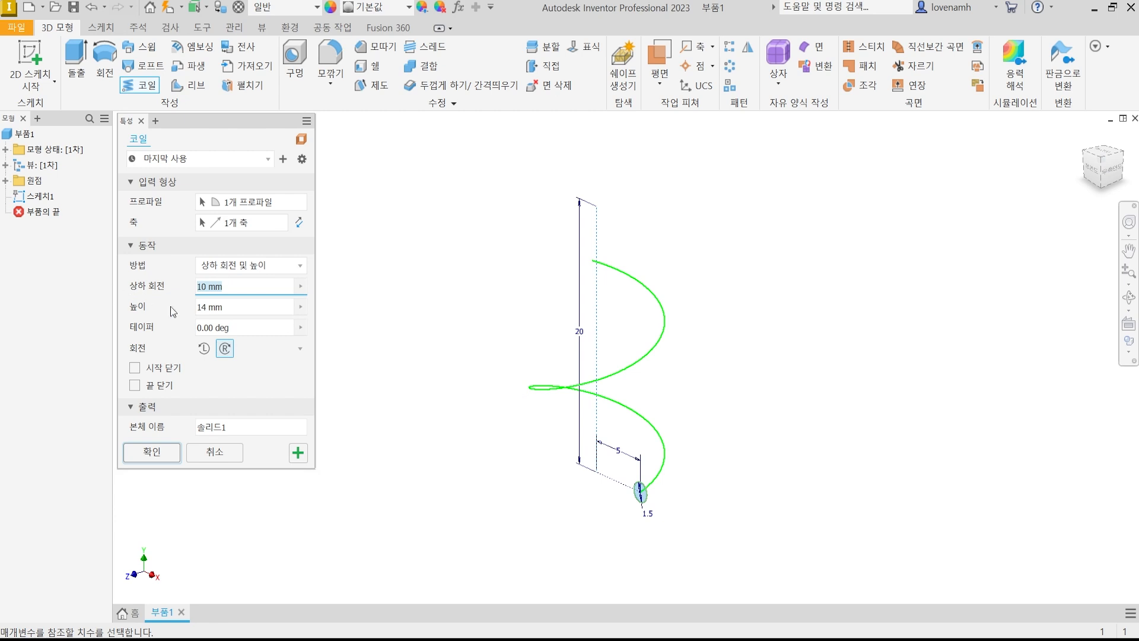
type("5")
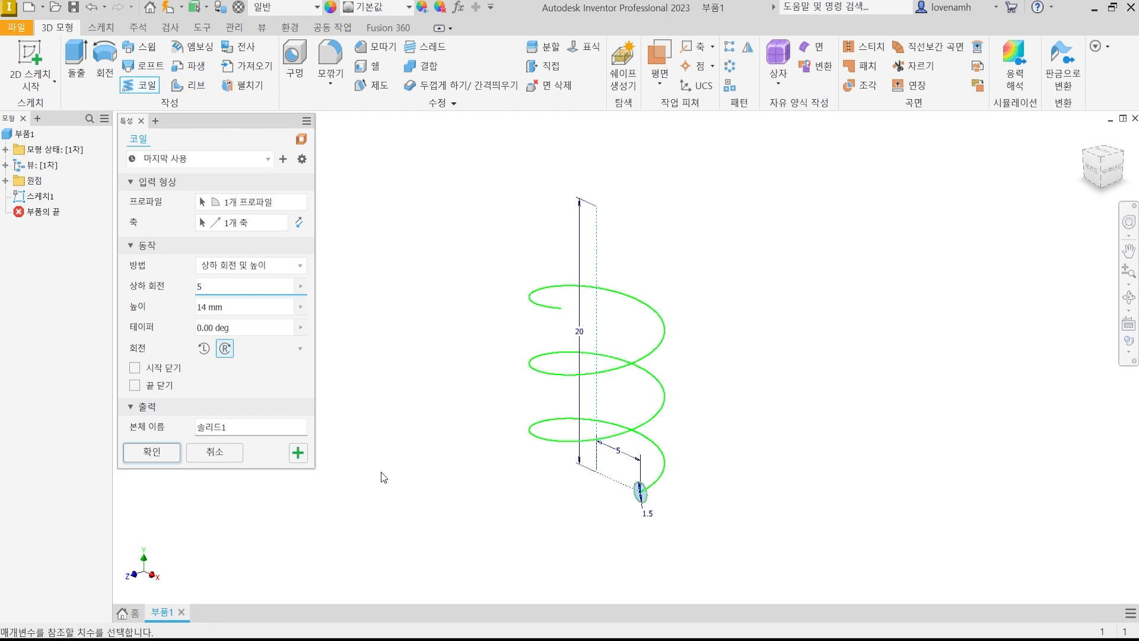
key("BackSpace")
type("1")
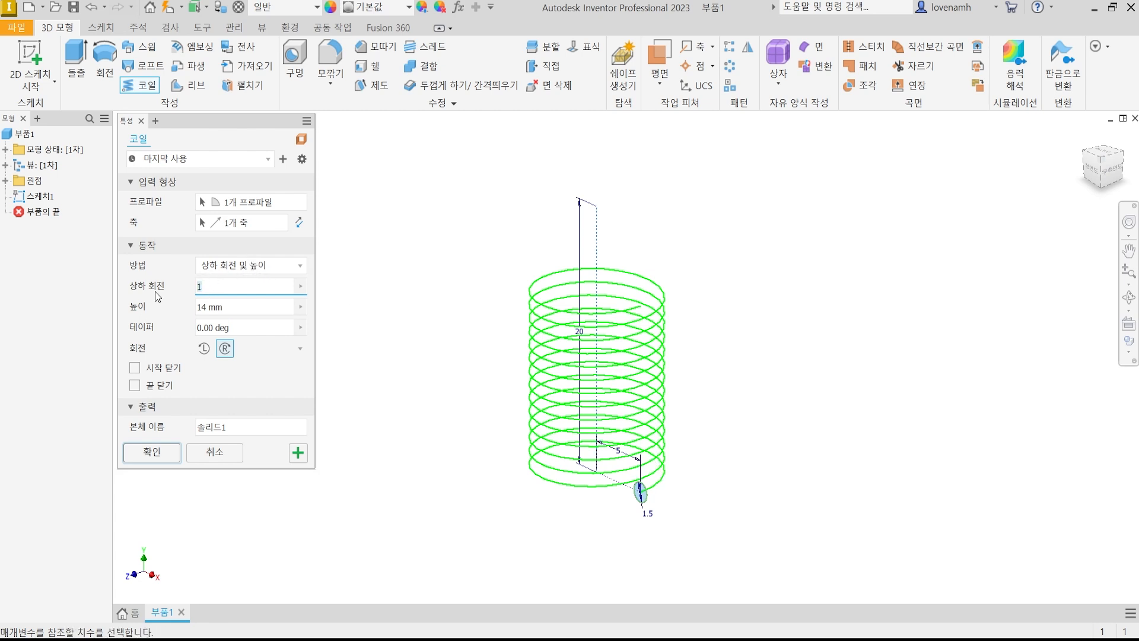
left_click(300, 266)
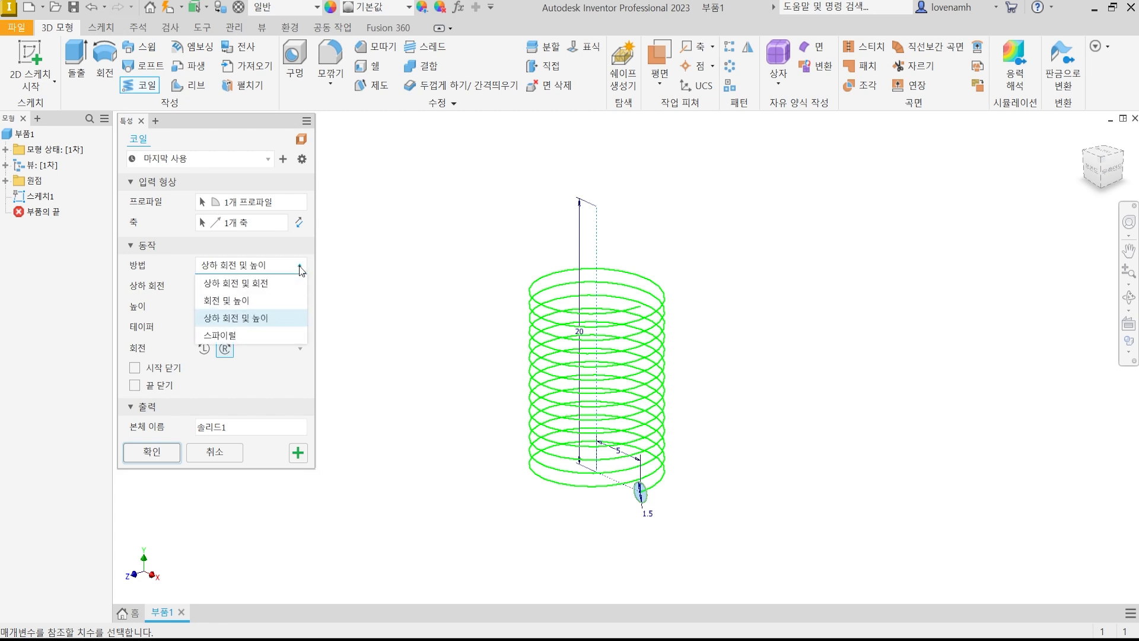
left_click(248, 301)
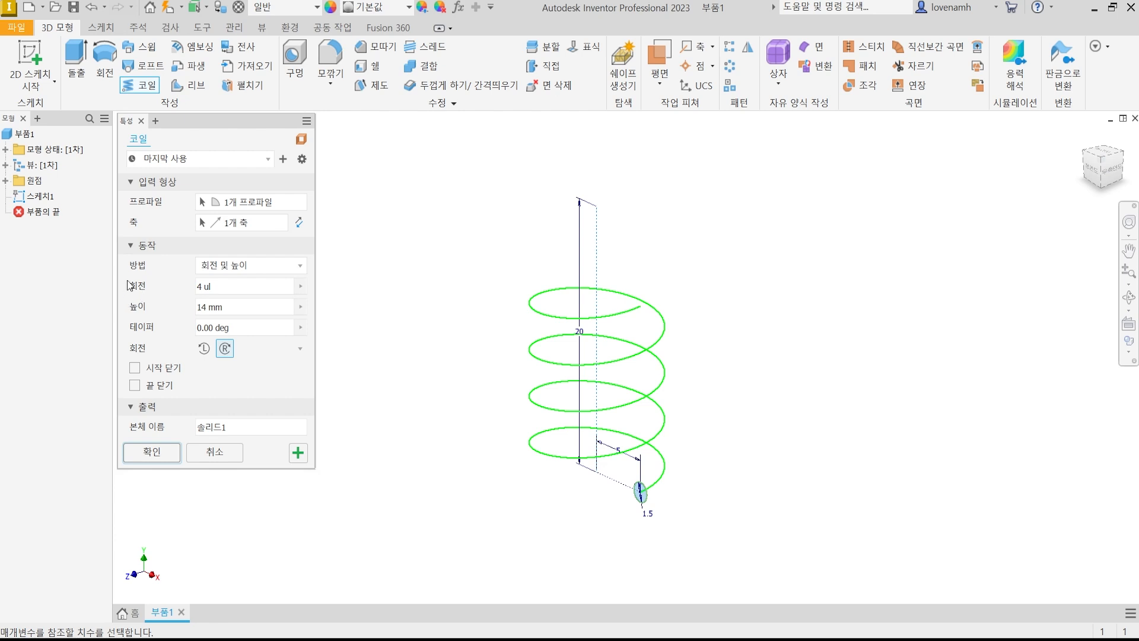
Step: Set the coil to 5 revolutions and a height of 20 mm
left_click(217, 286)
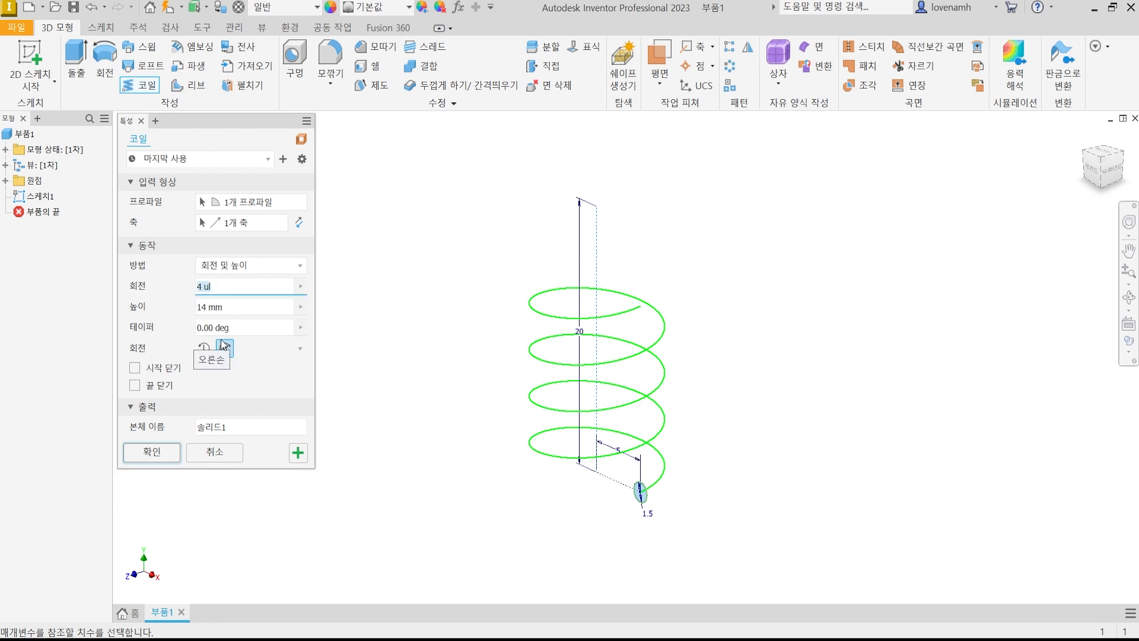
type("5")
left_click(224, 307)
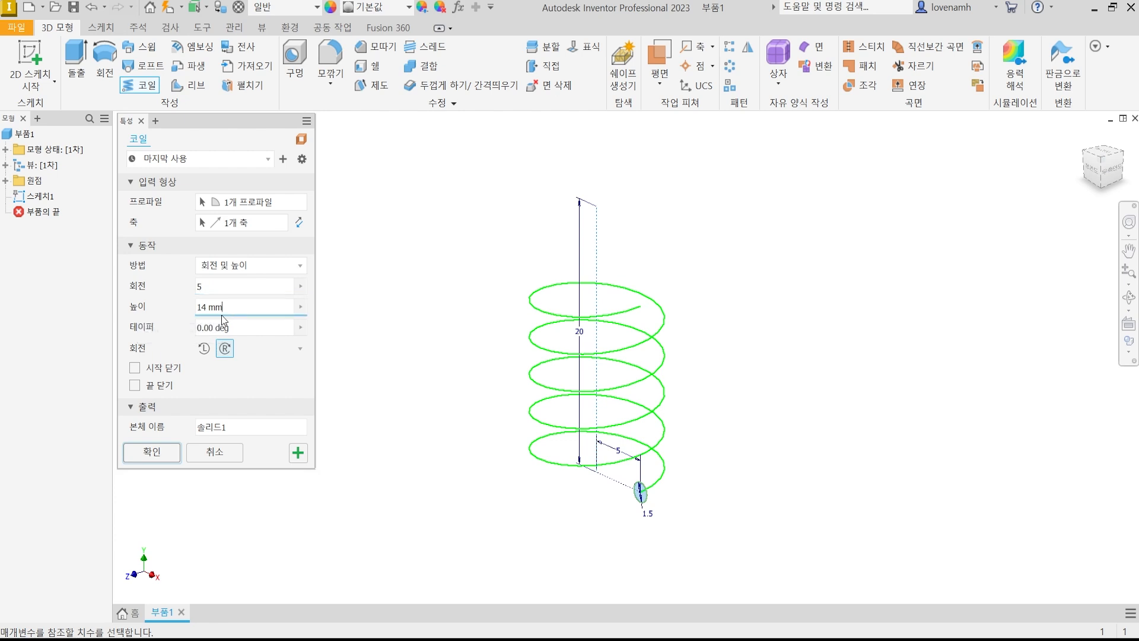
left_click_drag(221, 315, 180, 313)
type("20")
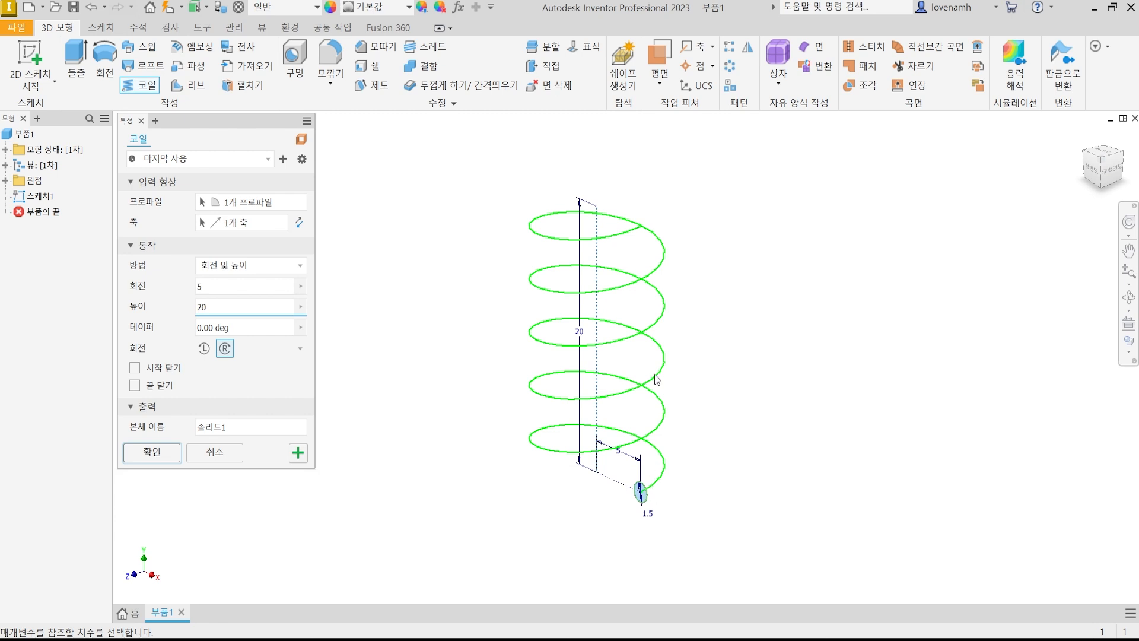
Step: Change the coil's number of revolutions to 10
left_click(202, 286)
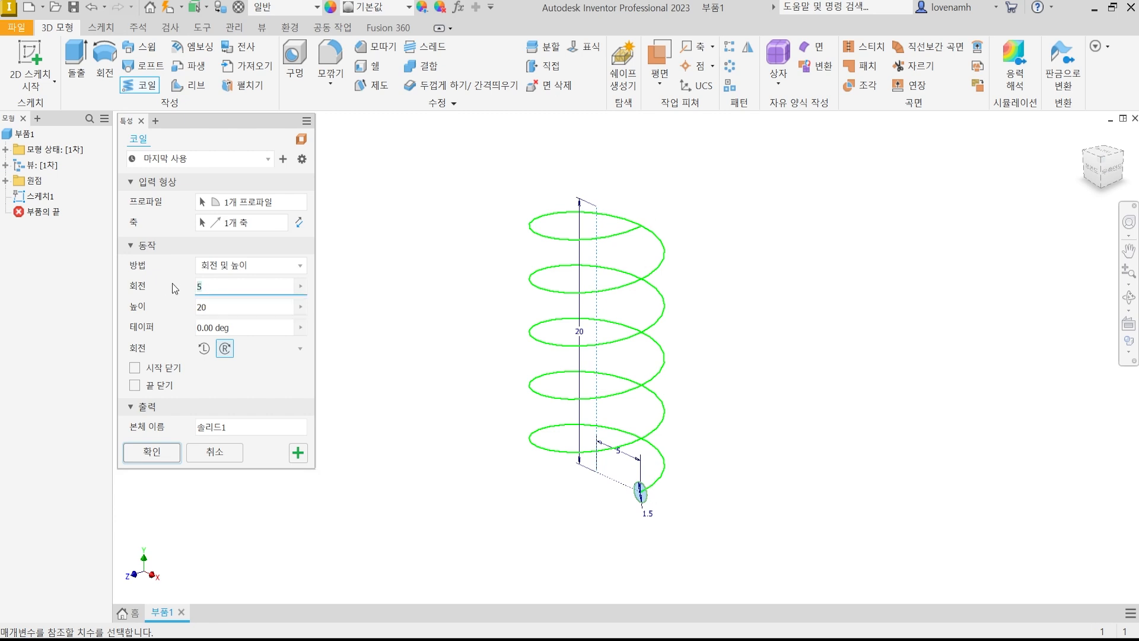
key("BackSpace")
type("10")
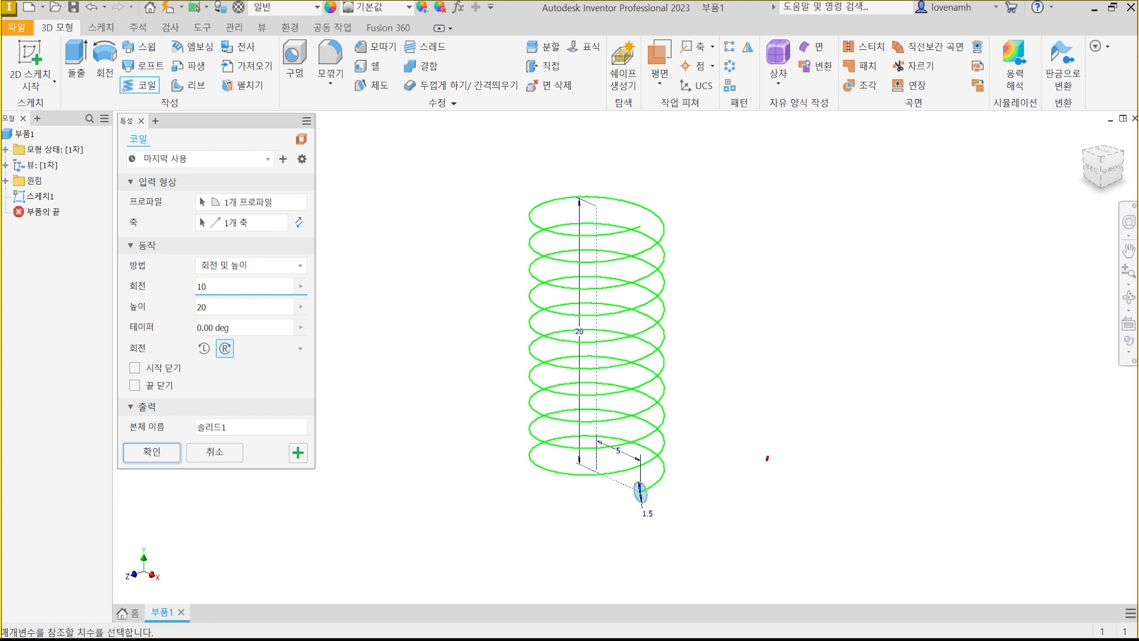
left_click_drag(767, 458, 834, 258)
left_click_drag(969, 455, 893, 250)
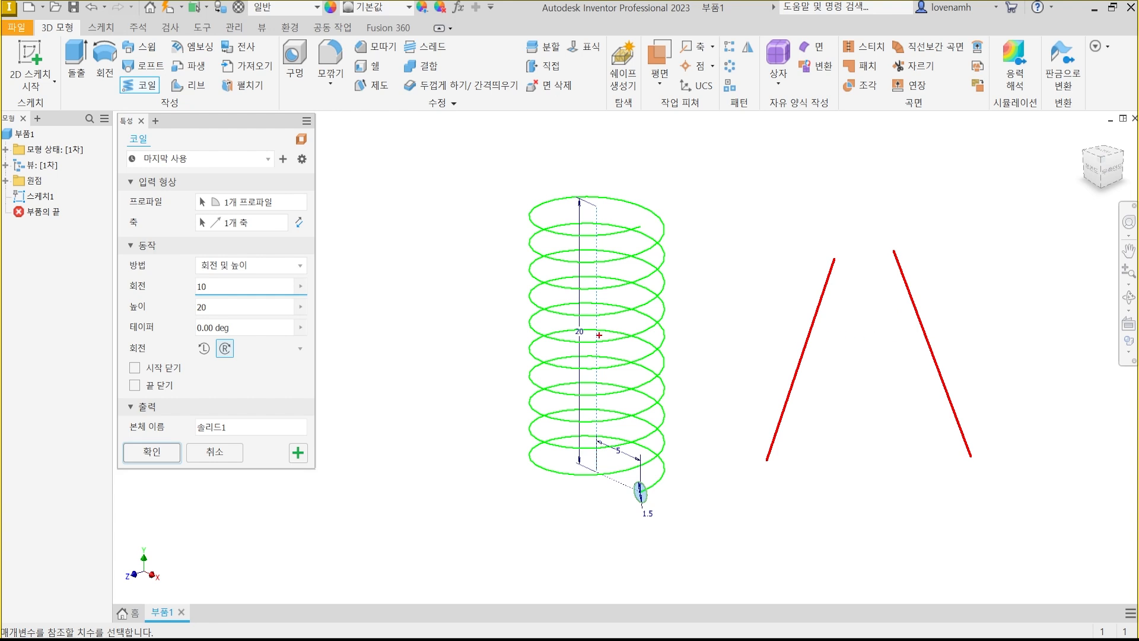
left_click_drag(767, 458, 722, 247)
left_click_drag(970, 459, 1049, 243)
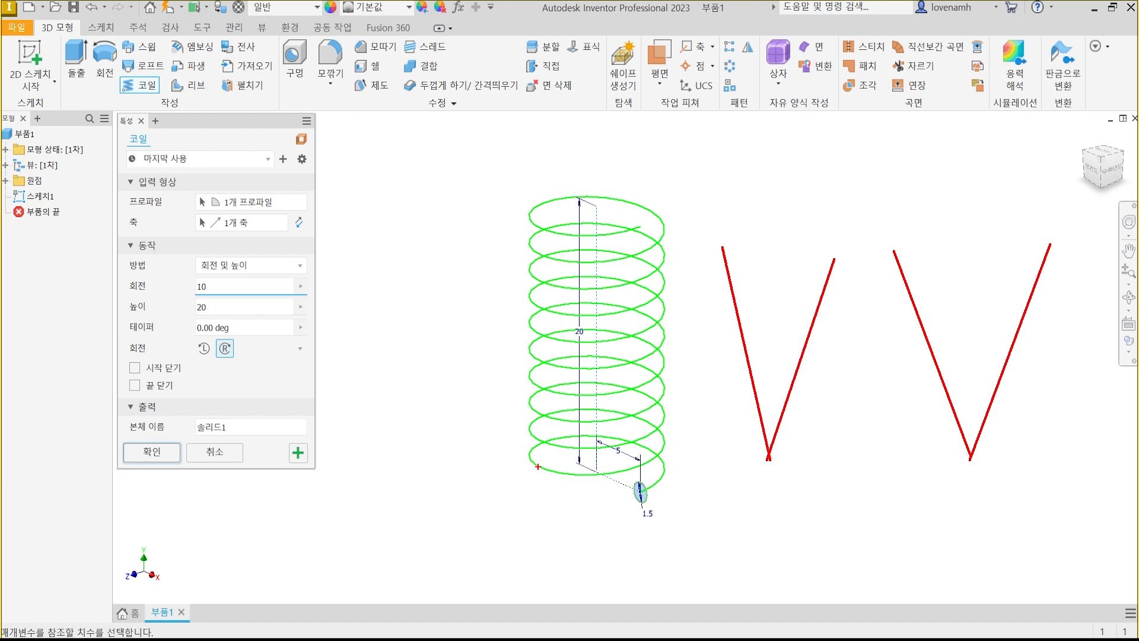
left_click_drag(529, 458, 577, 210)
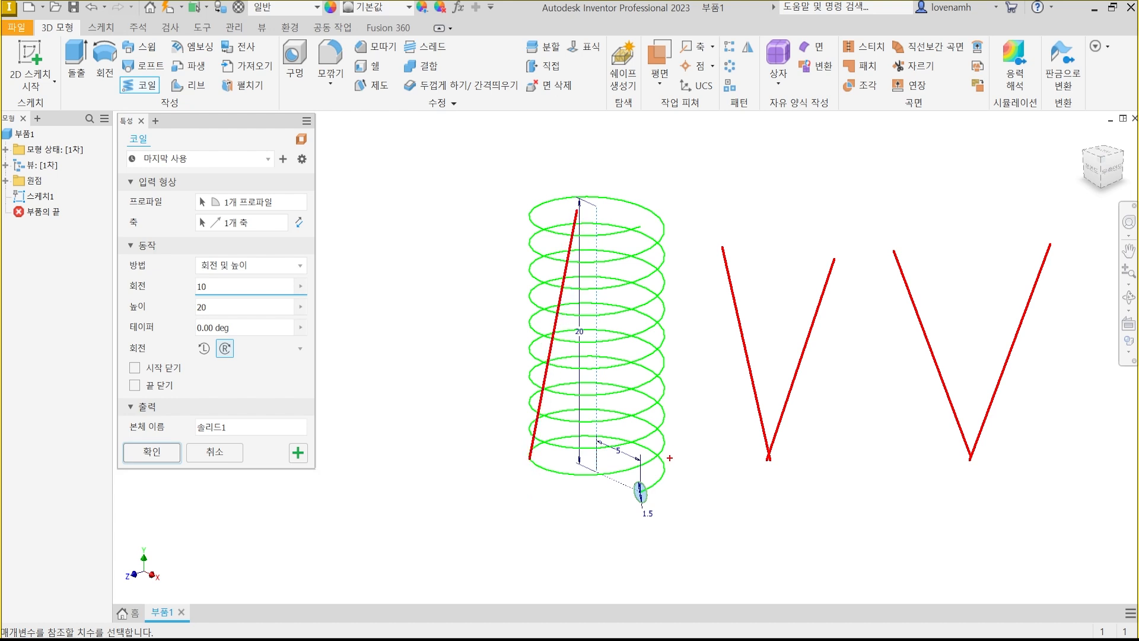
left_click_drag(654, 436, 621, 212)
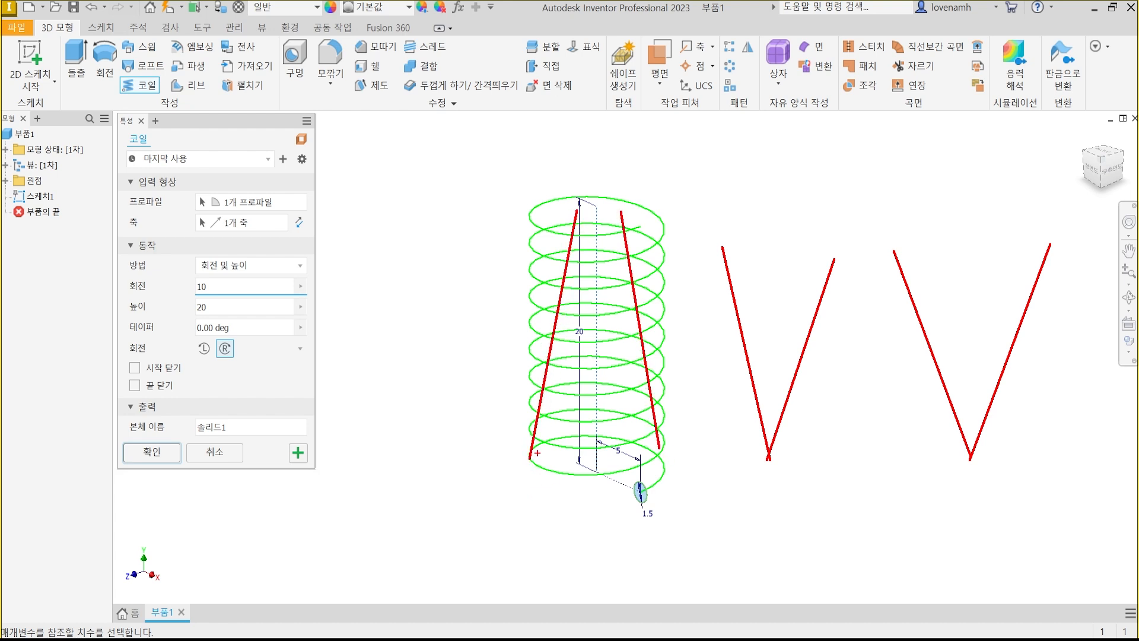
left_click_drag(532, 454, 435, 196)
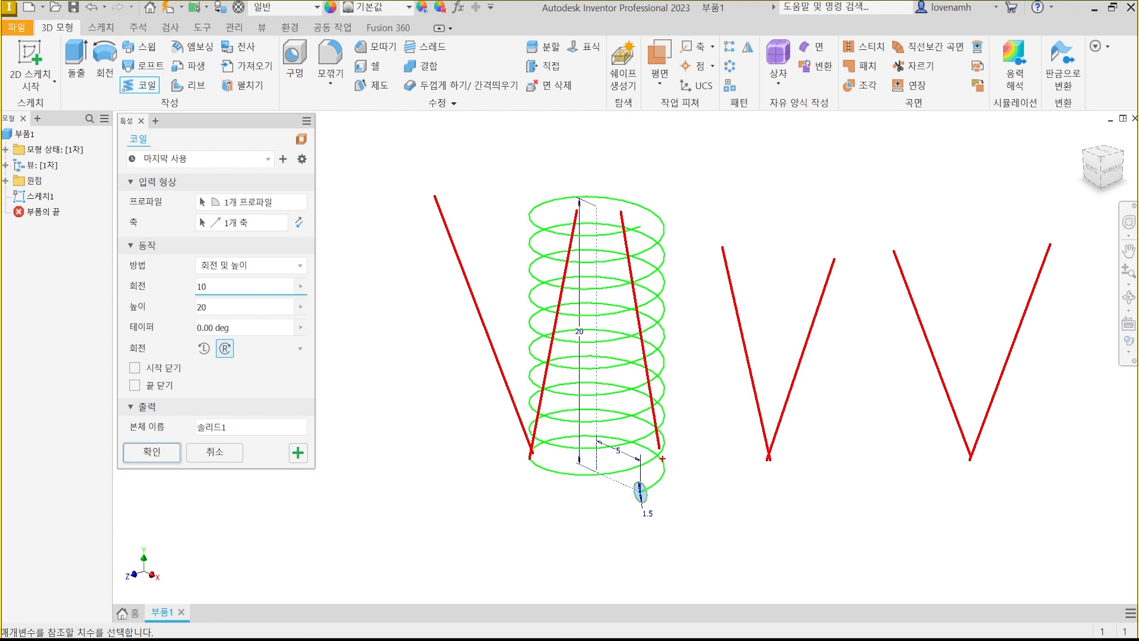
left_click_drag(661, 457, 768, 218)
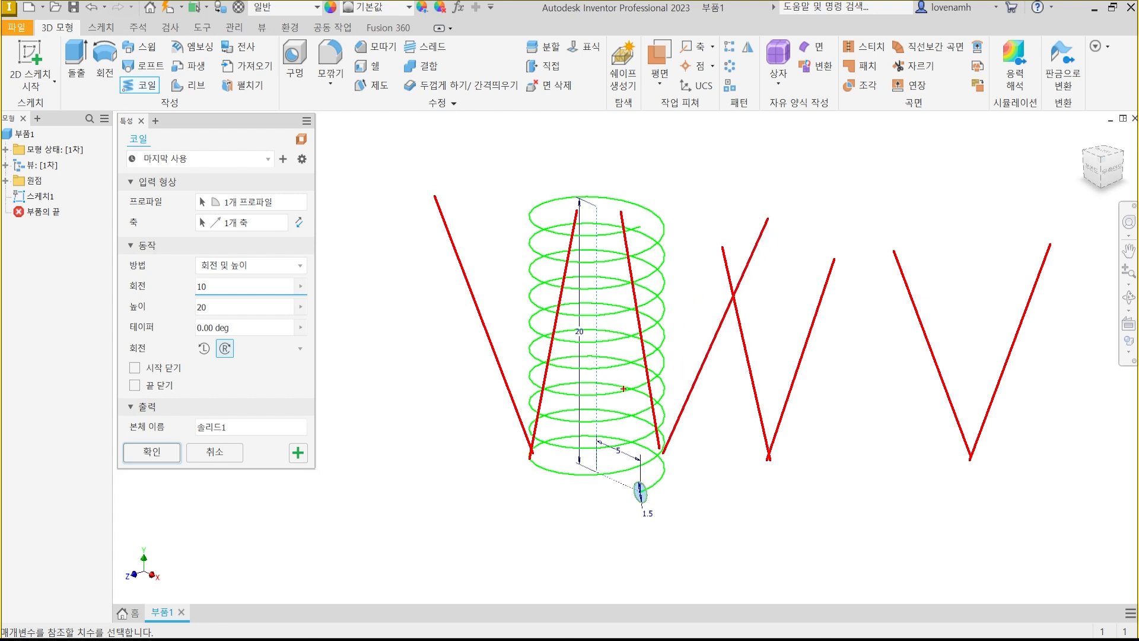
key("Escape")
Step: Set the coil's taper angle to 15 degrees
left_click(235, 330)
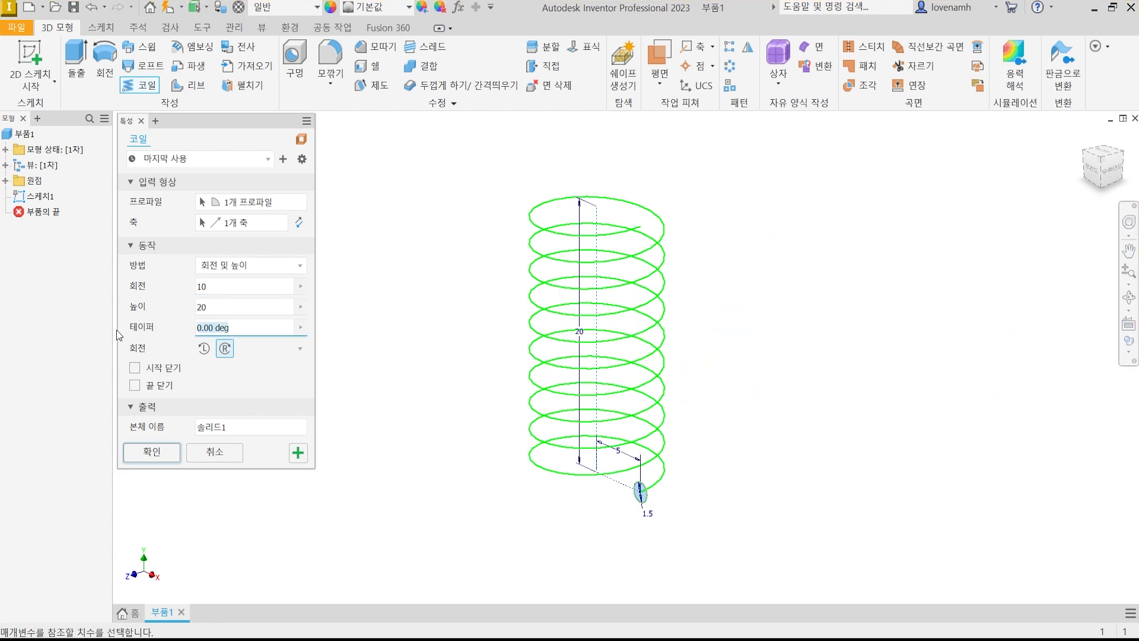
type("15")
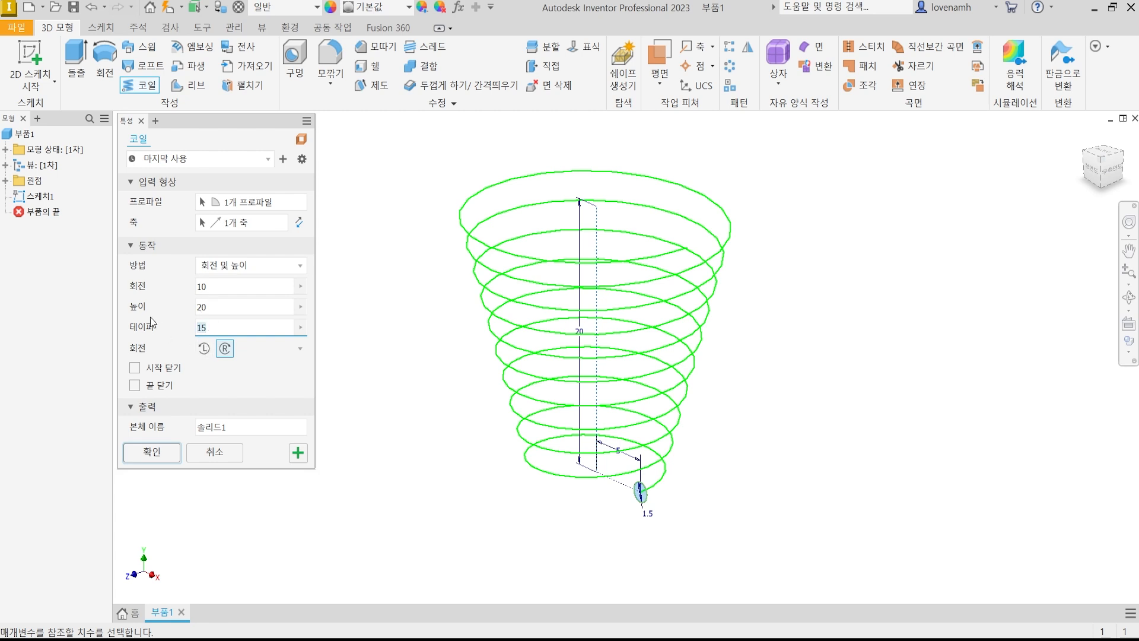
Step: Try a coil taper angle of -15 degrees and return it to 15 degrees
type("-")
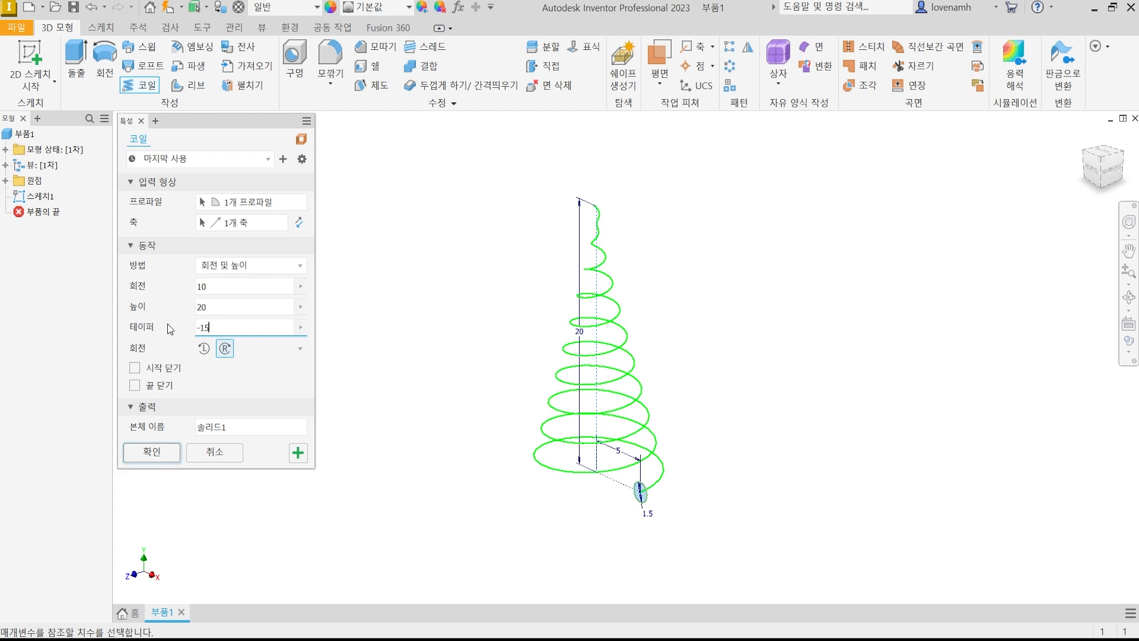
left_click_drag(221, 328, 176, 330)
type("15")
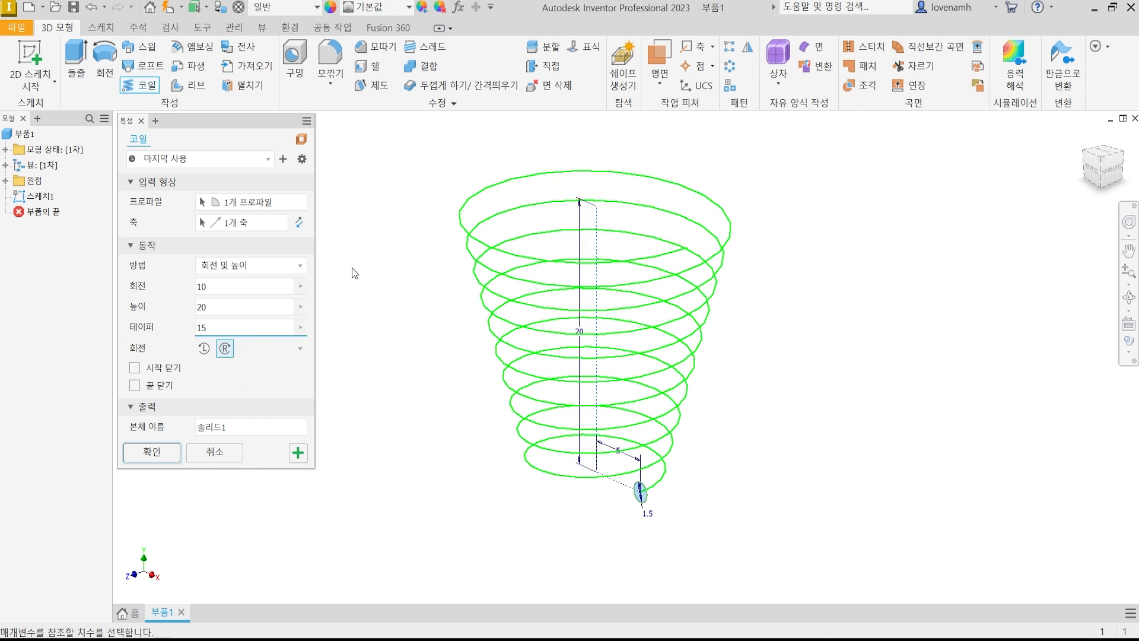
Step: Set the coil's taper angle to 0
key("BackSpace")
key("BackSpace")
type("0")
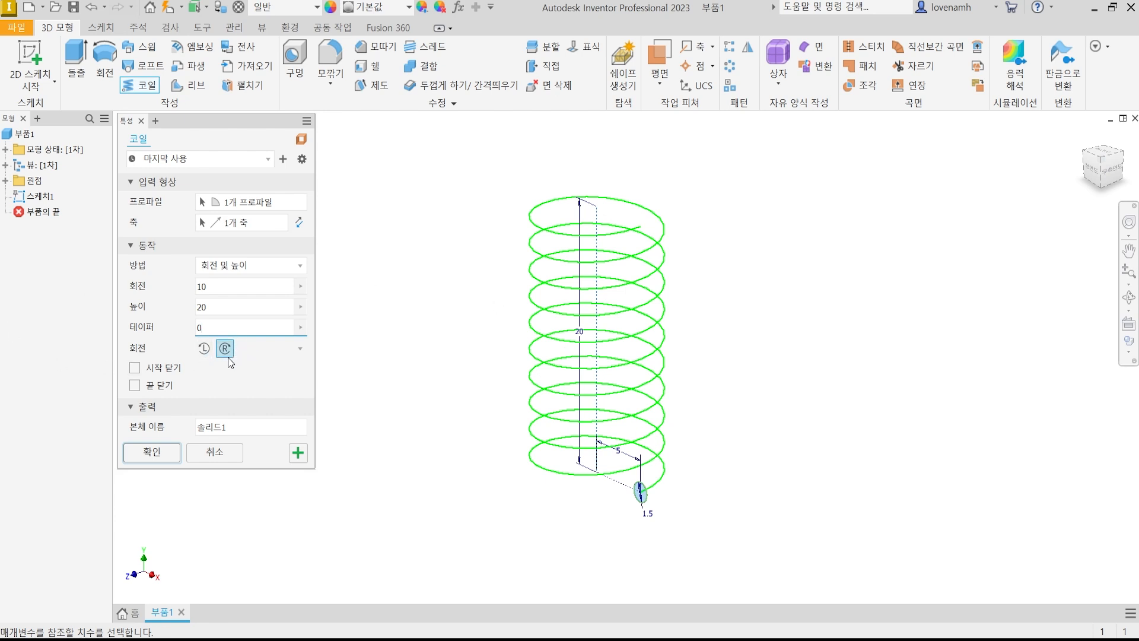
Step: Compare the coil's left-hand and right-hand rotation, keep right-hand, and create the coil
left_click(204, 349)
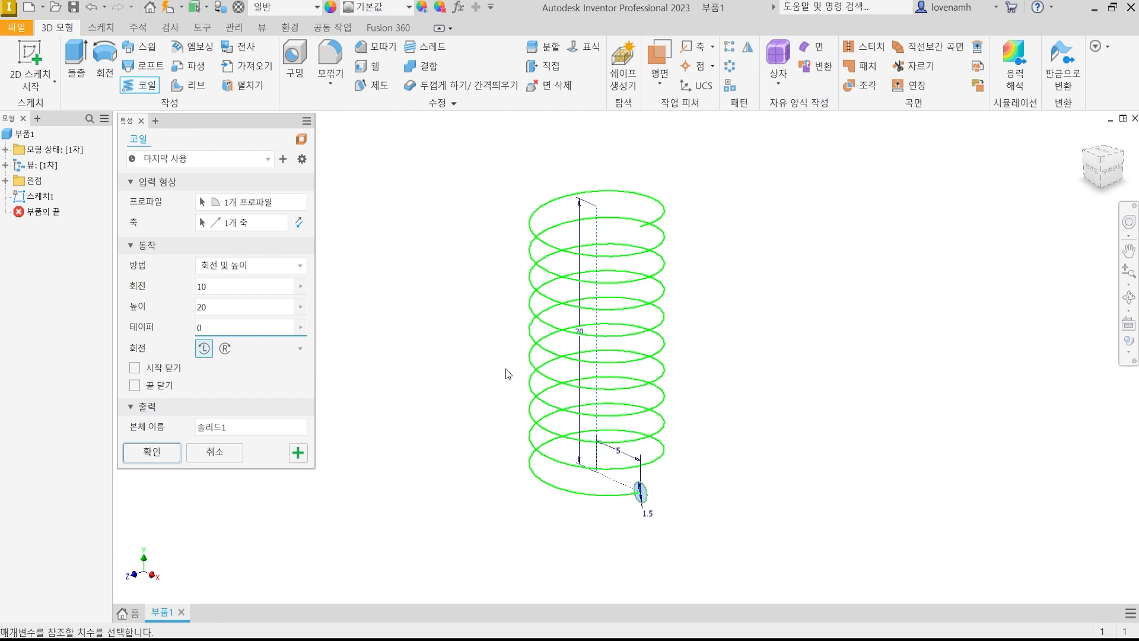
left_click(226, 350)
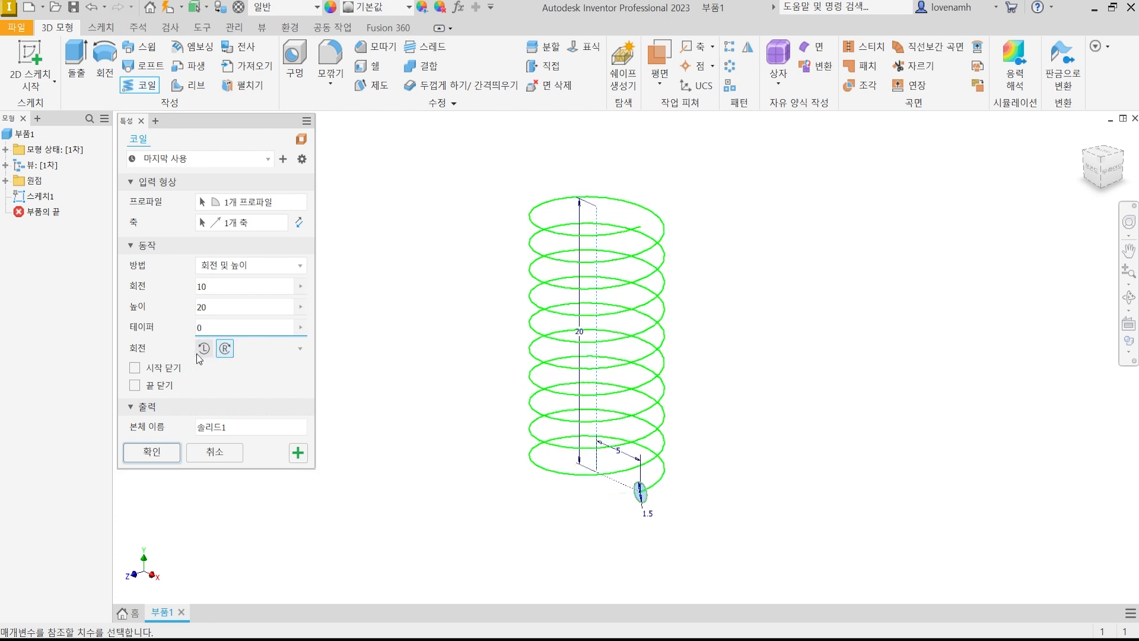
left_click(204, 350)
left_click(225, 350)
left_click(152, 452)
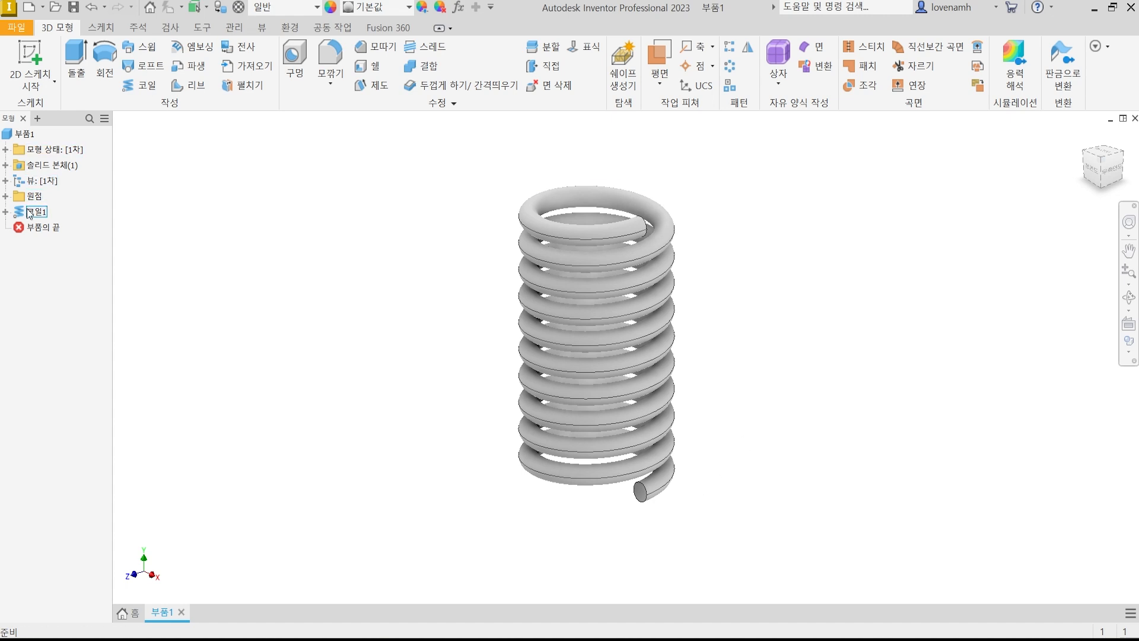
Step: Open the coil's sketch for editing, review its axis line and circular profile, and finish the sketch
left_click(7, 212)
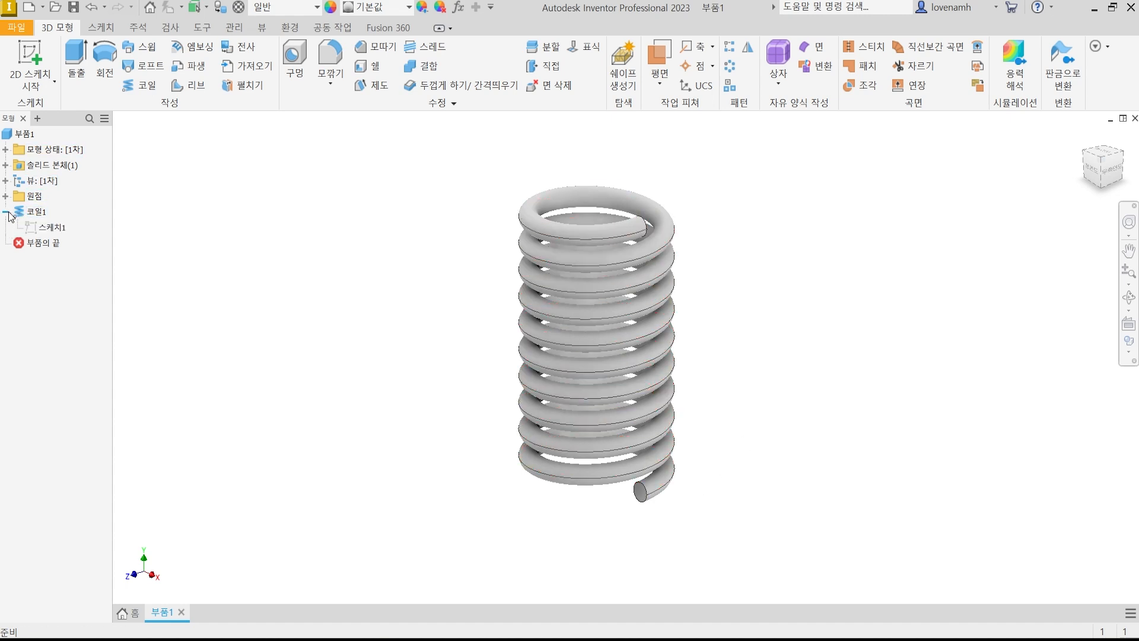
left_click(45, 229)
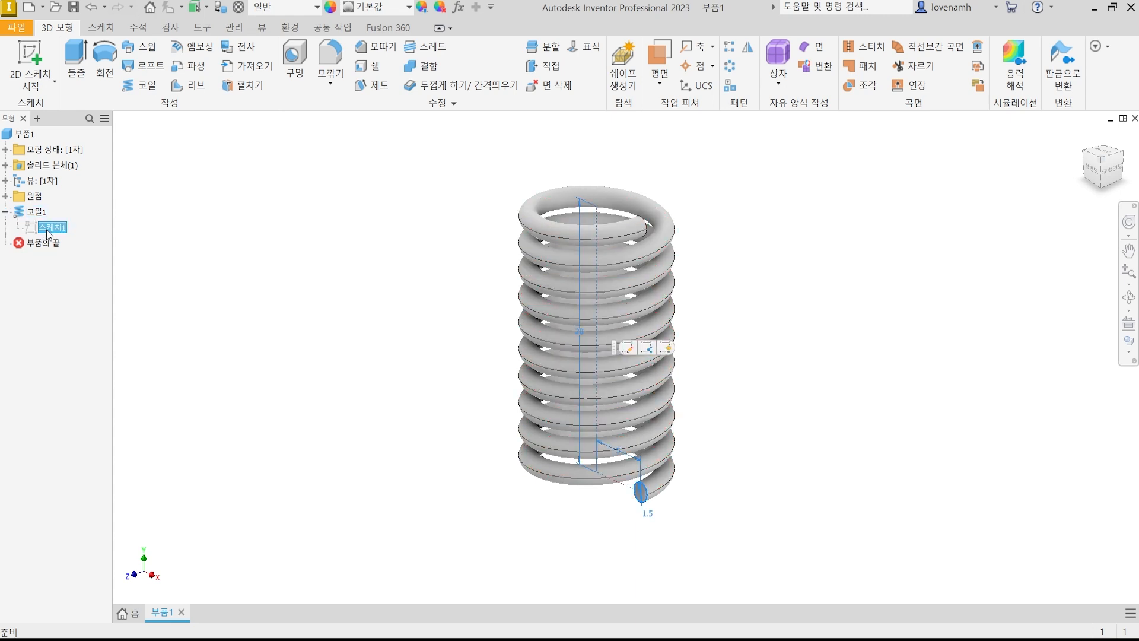
right_click(47, 232)
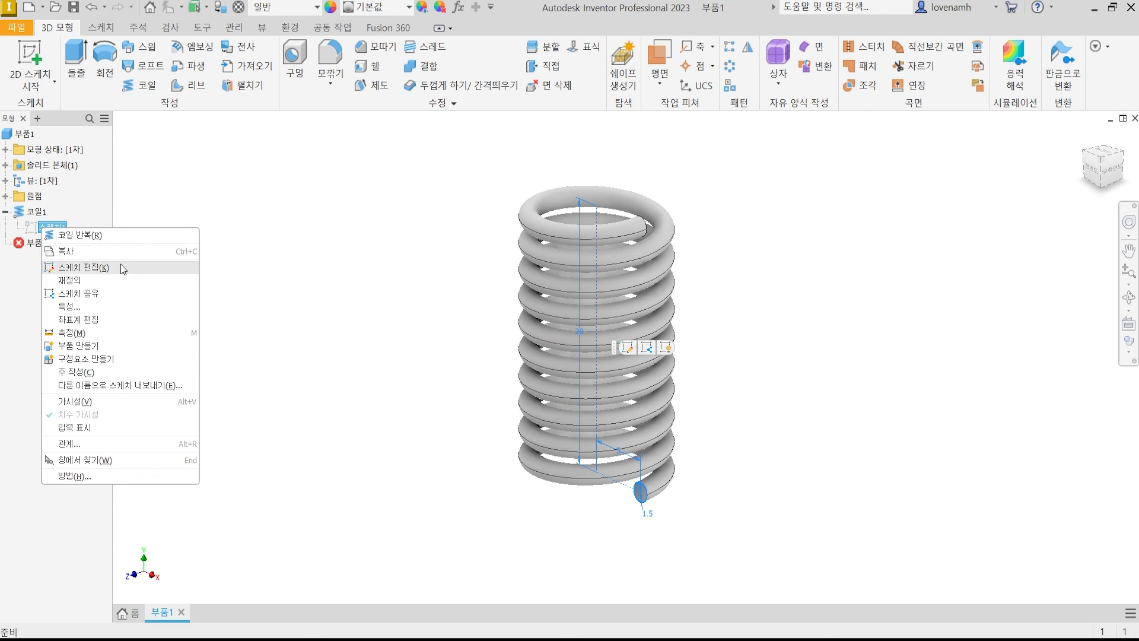
left_click(155, 267)
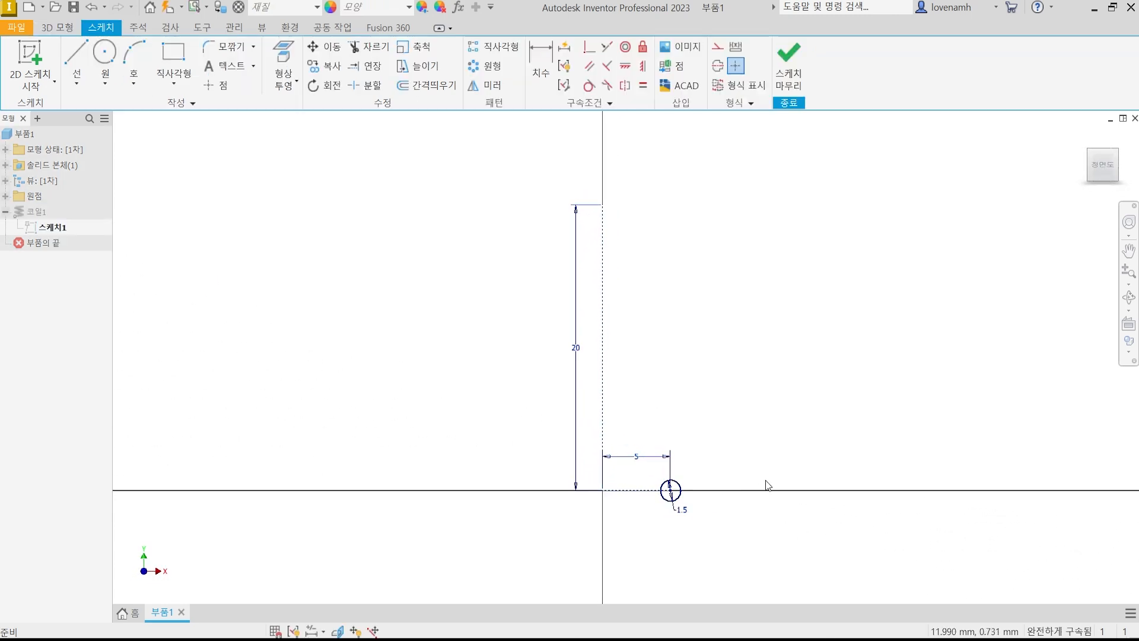
mouse_move(604, 507)
left_mouse_down()
mouse_move(498, 178)
mouse_move(616, 308)
mouse_move(618, 515)
mouse_move(618, 488)
mouse_move(652, 482)
mouse_move(636, 502)
mouse_move(697, 462)
mouse_move(675, 515)
left_mouse_up()
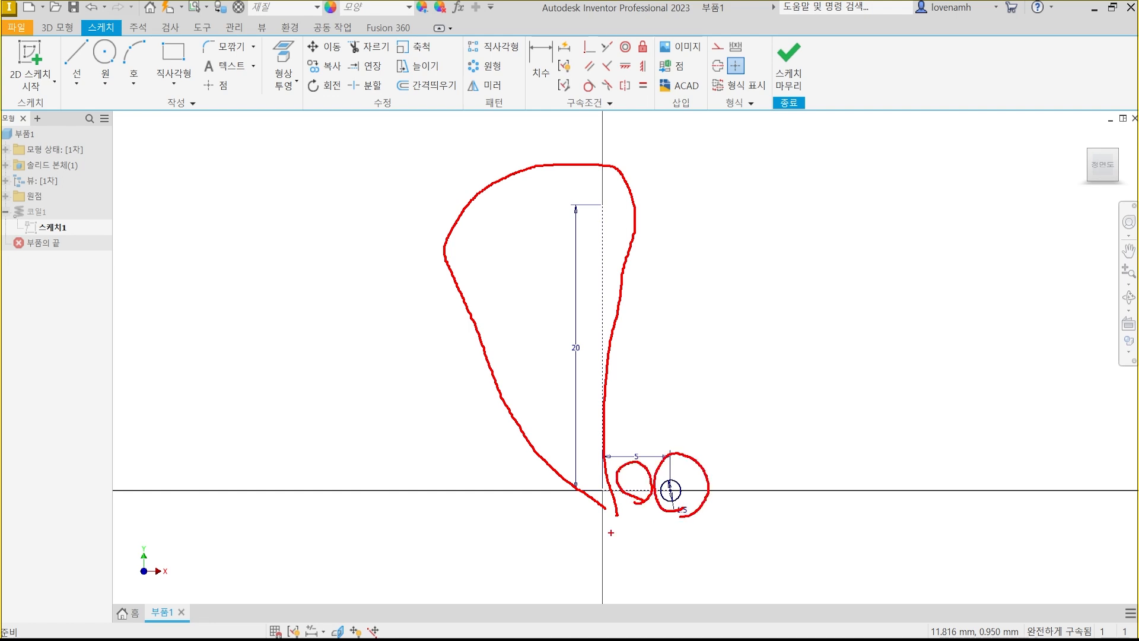
key("Escape")
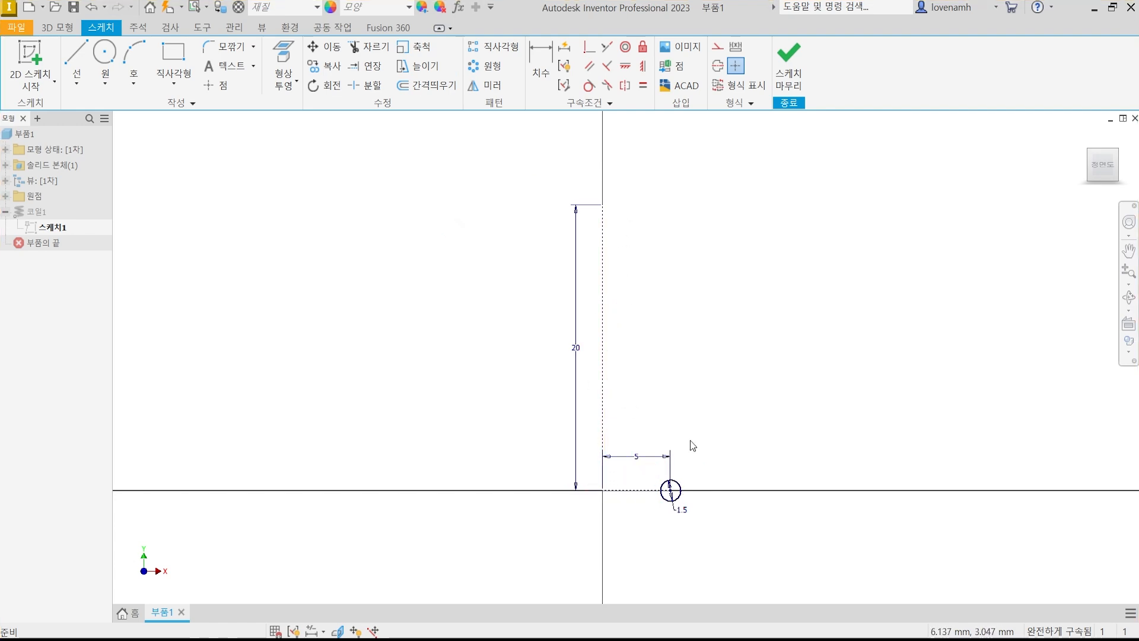
left_click(790, 67)
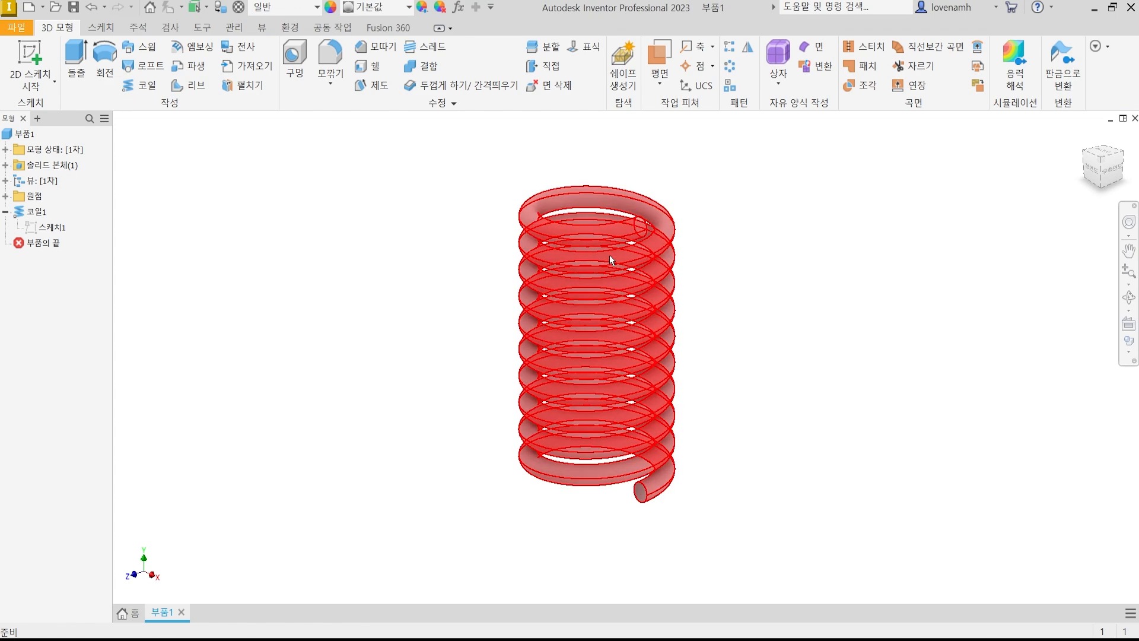
mouse_move(610, 256)
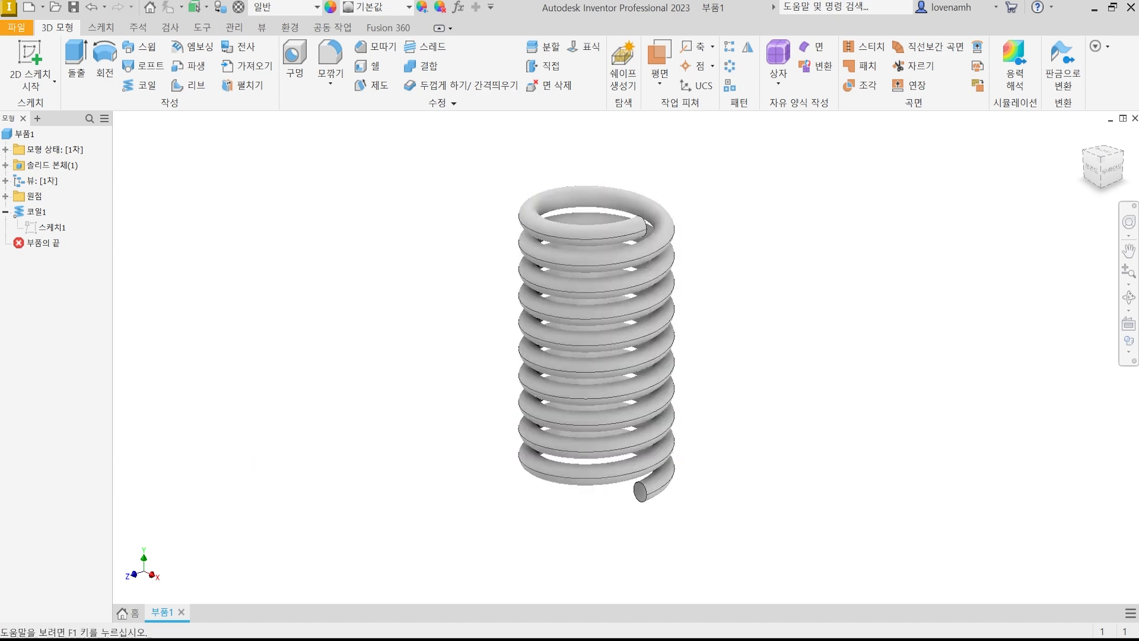
Step: Switch to the PDF textbook in the browser and go to the 리브 (Rib) section on page 75
key("alt+Tab")
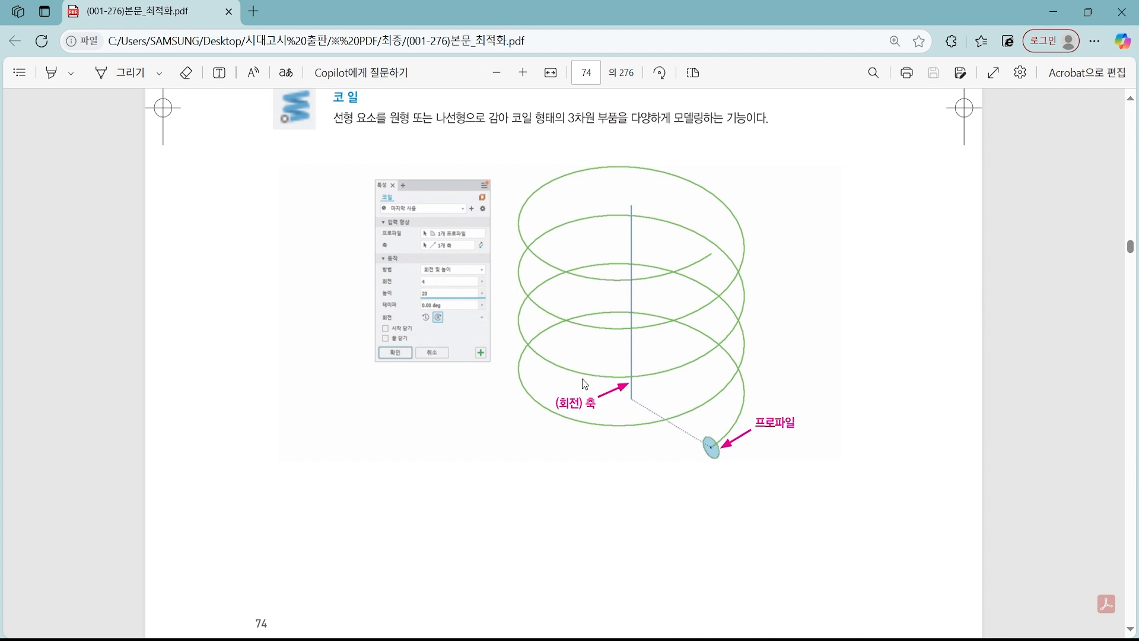
scroll(582, 372, "down", 10)
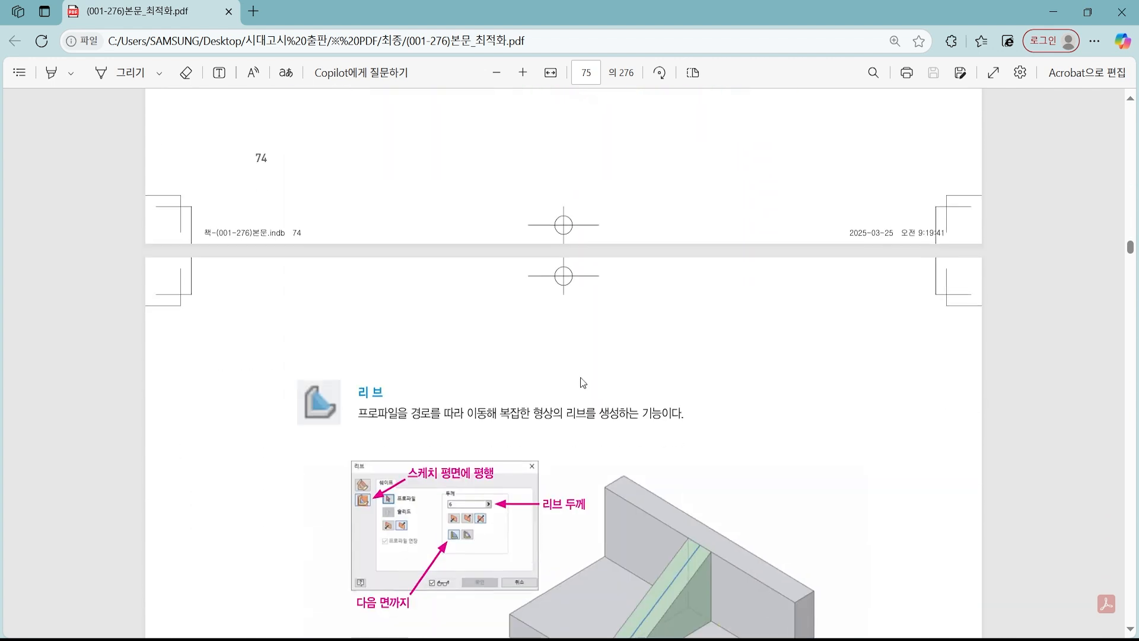
scroll(582, 383, "down", 3)
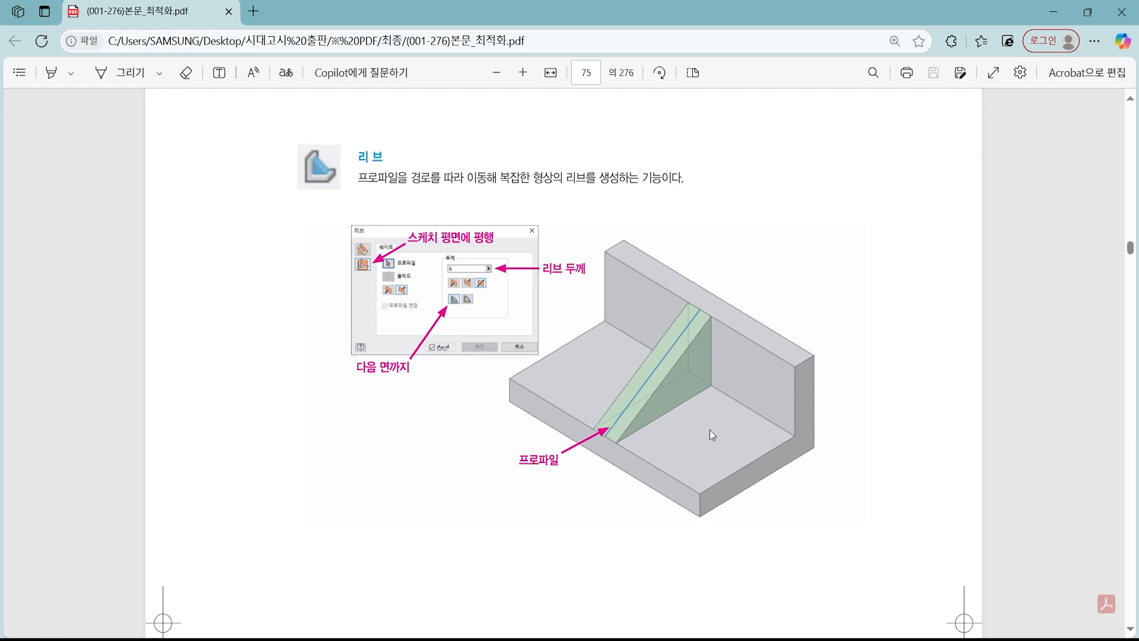
Step: Examine the Rib illustration for the profile line, the thickness and direction options, and the walls the rib joins
key("ctrl+2")
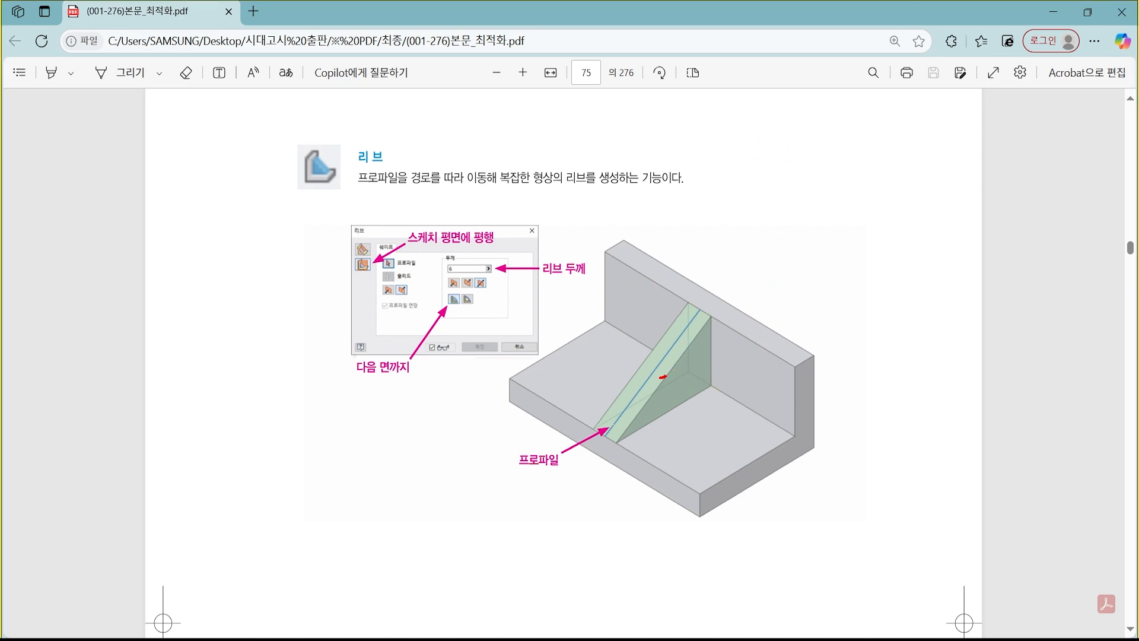
left_click_drag(662, 376, 665, 376)
mouse_move(630, 265)
left_mouse_down()
mouse_move(612, 330)
mouse_move(620, 307)
left_mouse_up()
mouse_move(686, 291)
left_mouse_down()
mouse_move(734, 251)
mouse_move(727, 261)
left_mouse_up()
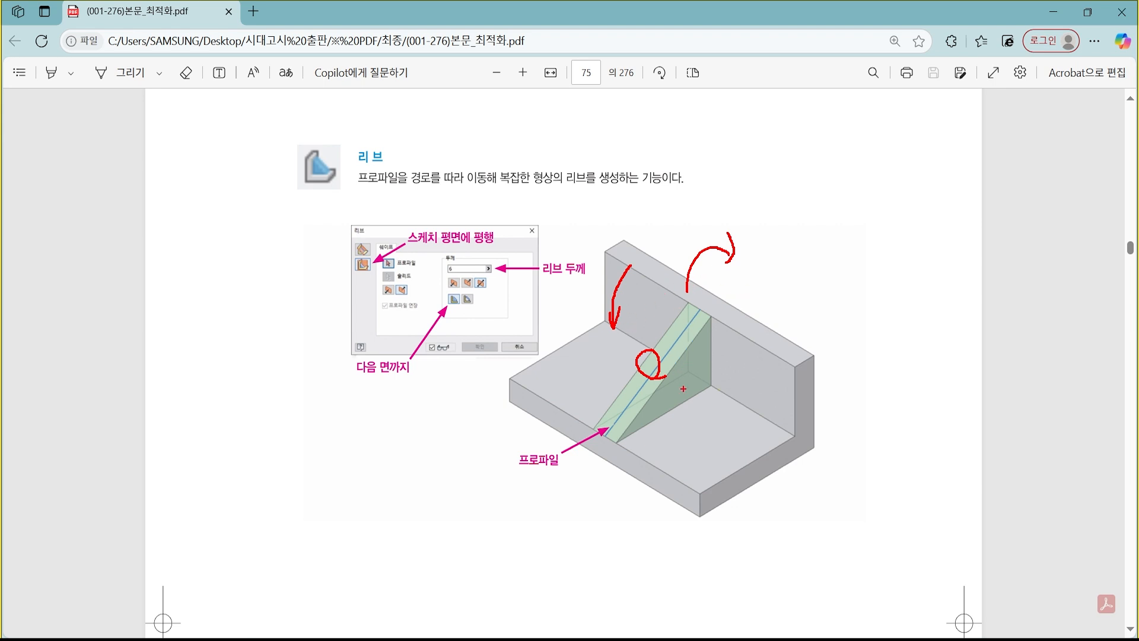
mouse_move(662, 407)
left_mouse_down()
mouse_move(618, 363)
mouse_move(663, 405)
left_mouse_up()
key("Escape")
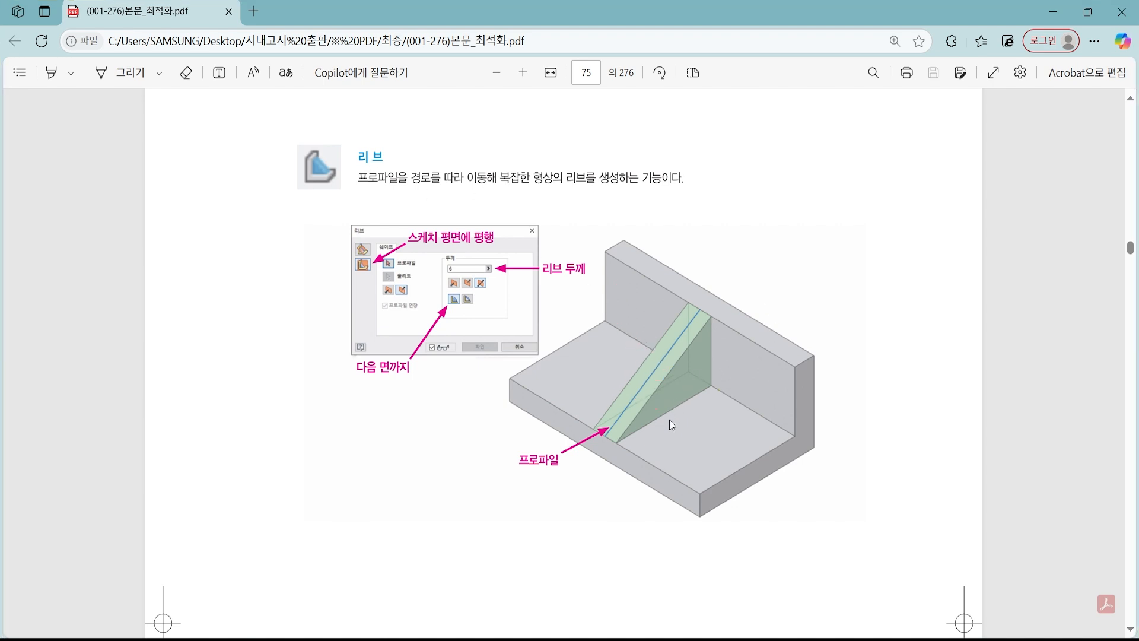
key("ctrl+2")
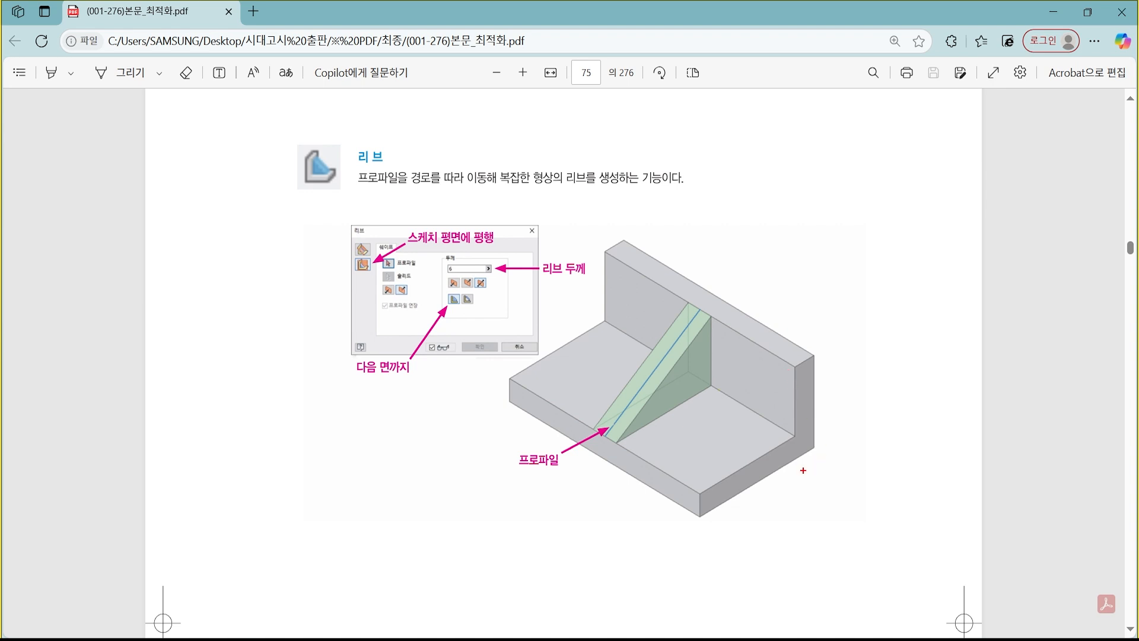
mouse_move(803, 471)
left_mouse_down()
mouse_move(771, 377)
mouse_move(795, 469)
mouse_move(750, 473)
left_mouse_up()
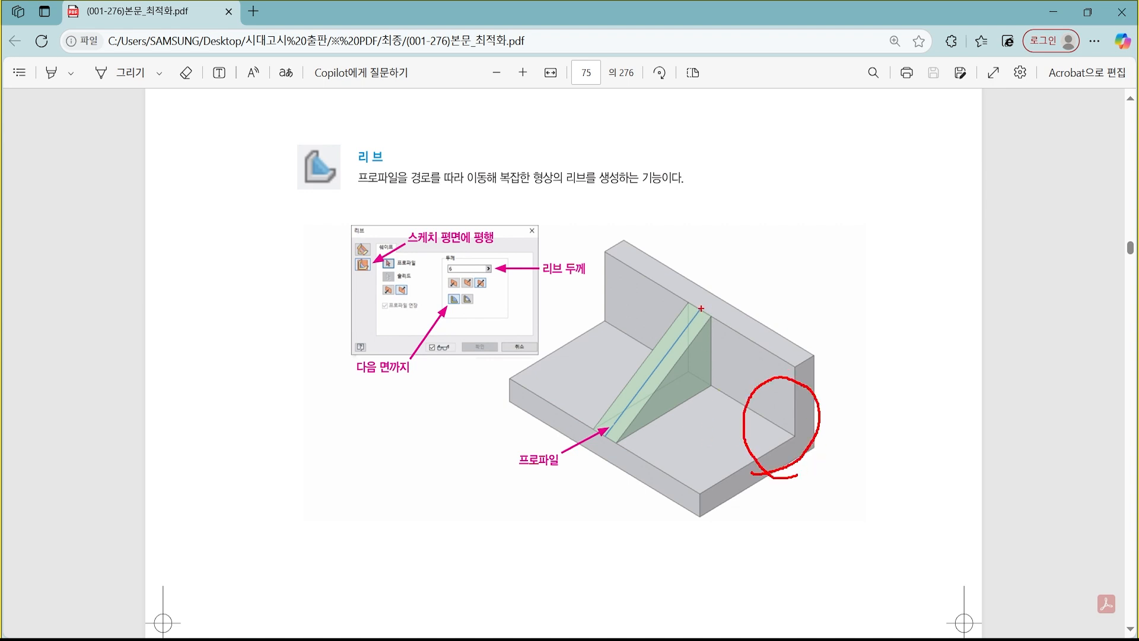
left_click_drag(701, 308, 610, 435)
mouse_move(484, 335)
left_mouse_down()
mouse_move(384, 321)
mouse_move(503, 312)
mouse_move(465, 339)
left_mouse_up()
left_click_drag(675, 359, 653, 354)
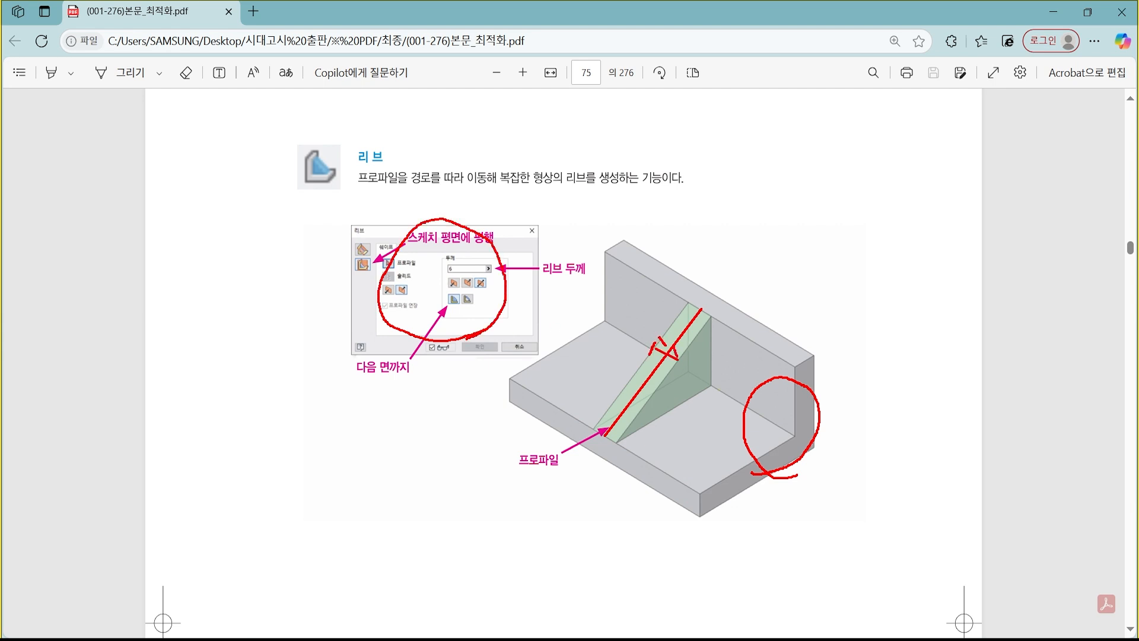
left_click_drag(662, 381, 695, 390)
left_click_drag(713, 336, 649, 425)
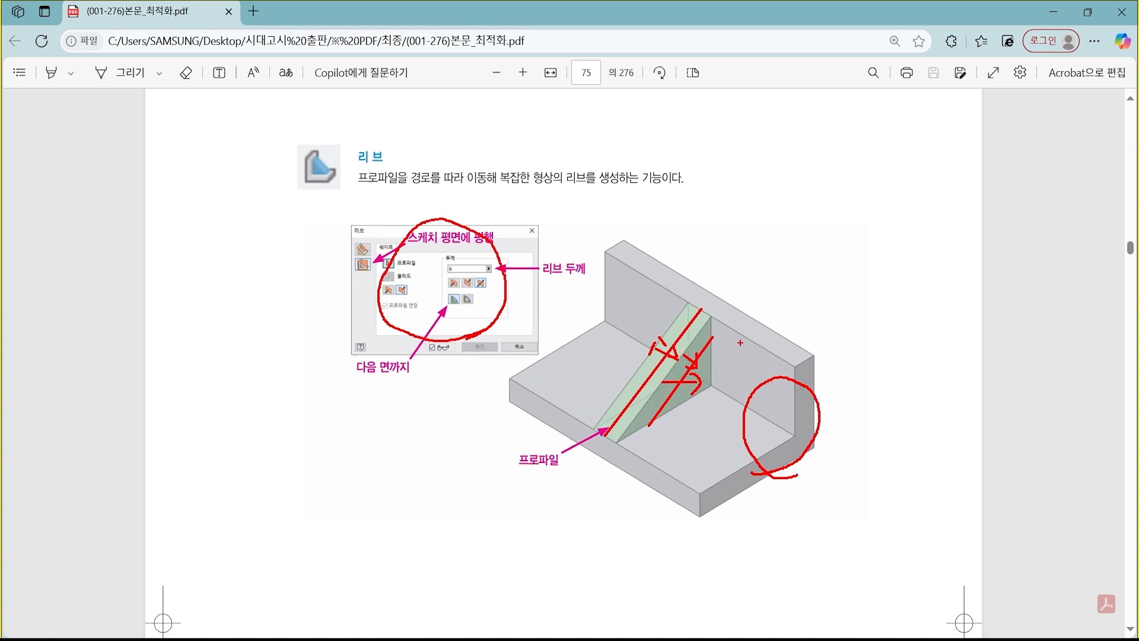
mouse_move(727, 484)
left_mouse_down()
mouse_move(804, 410)
mouse_move(676, 494)
left_mouse_up()
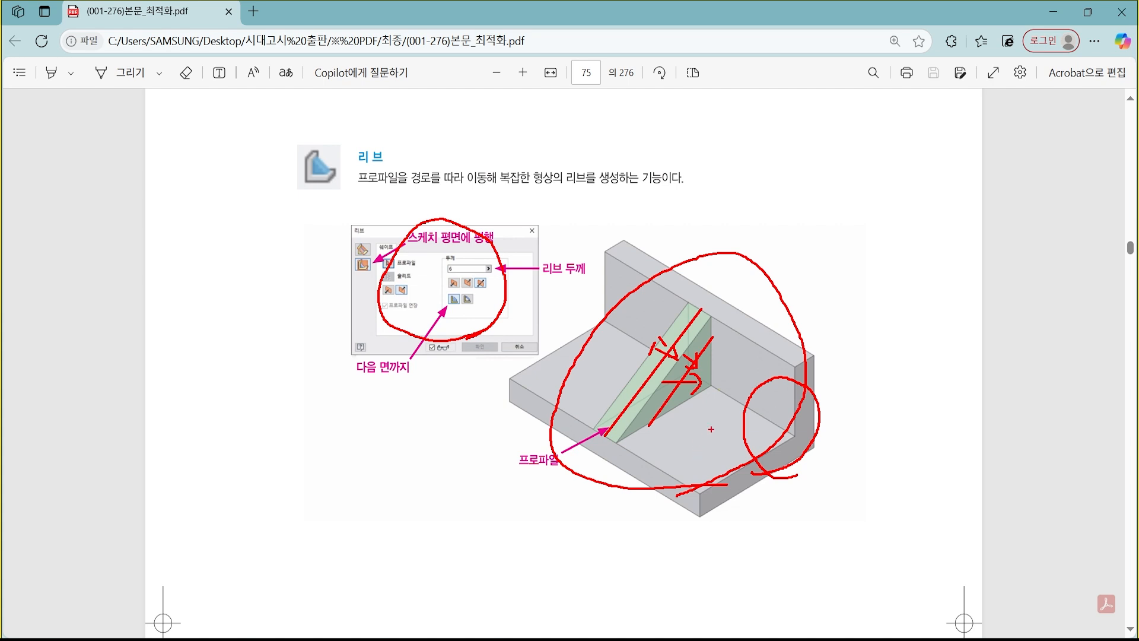
key("Escape")
key("ctrl+2")
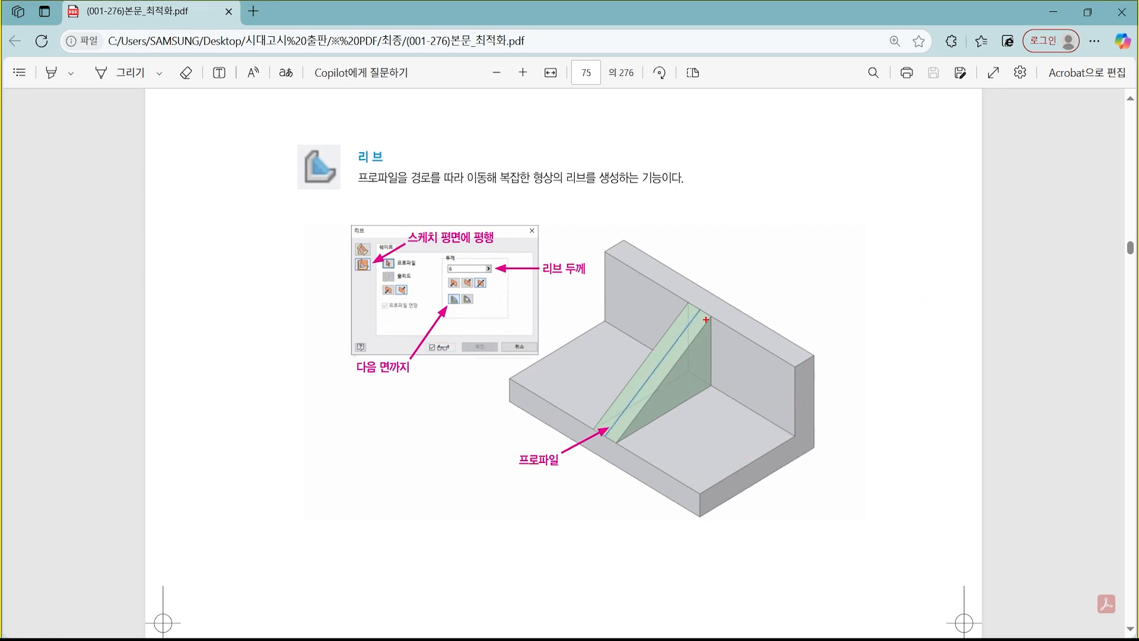
mouse_move(580, 483)
left_mouse_down()
mouse_move(531, 430)
mouse_move(579, 484)
left_mouse_up()
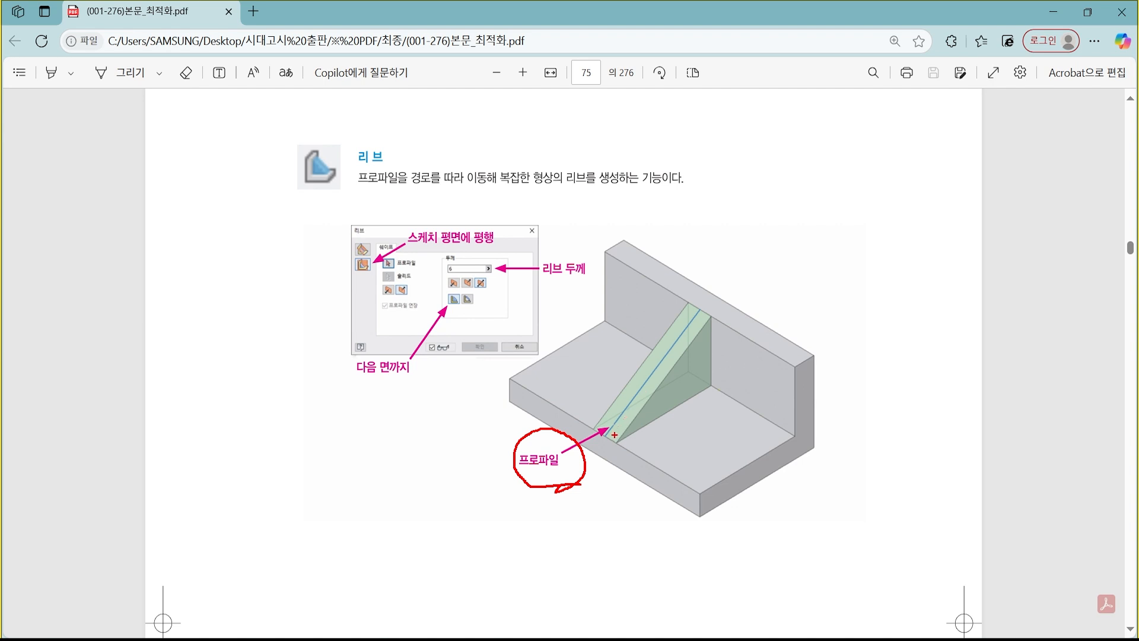
left_click_drag(605, 434, 699, 309)
key("Escape")
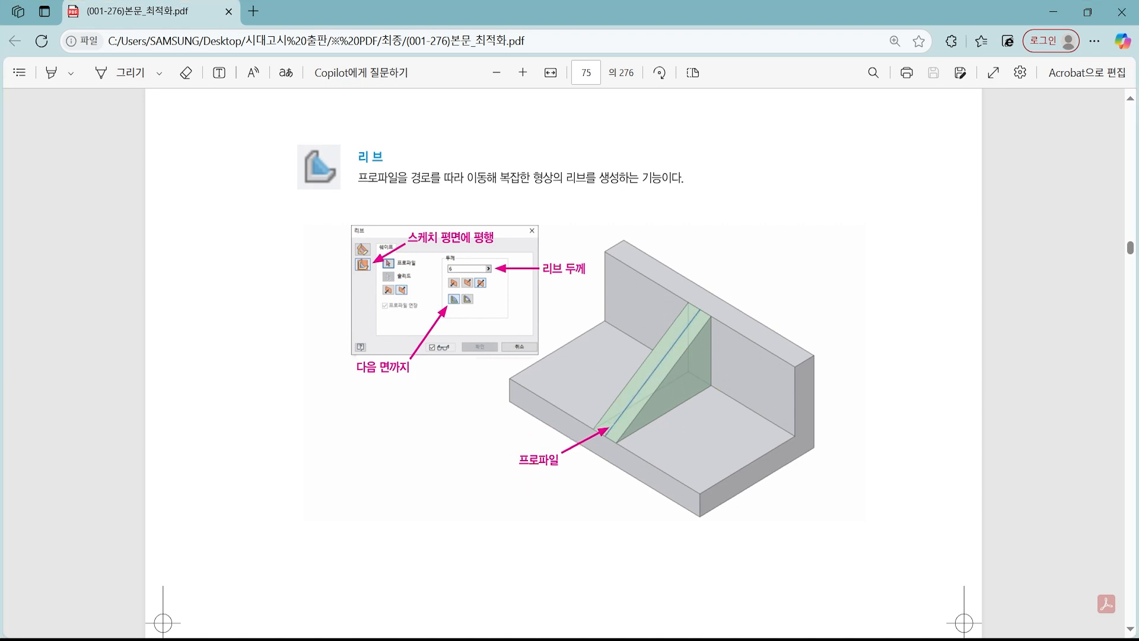
Step: Switch back to Inventor and create a new part from the Standard.ipt template
key("alt+Tab")
left_click(125, 615)
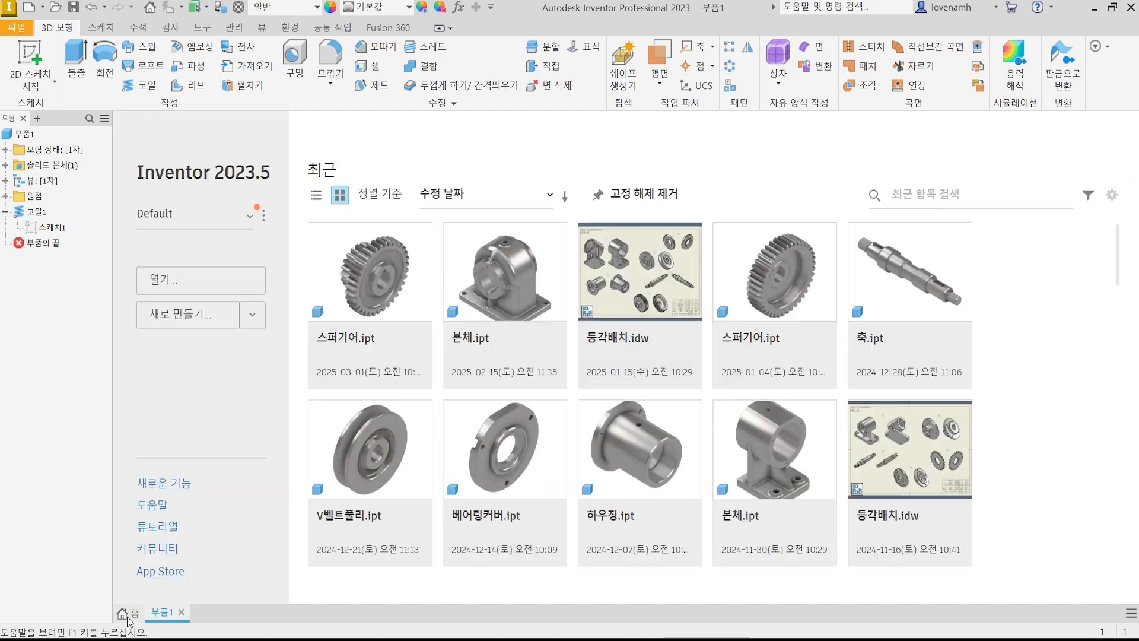
left_click(28, 316)
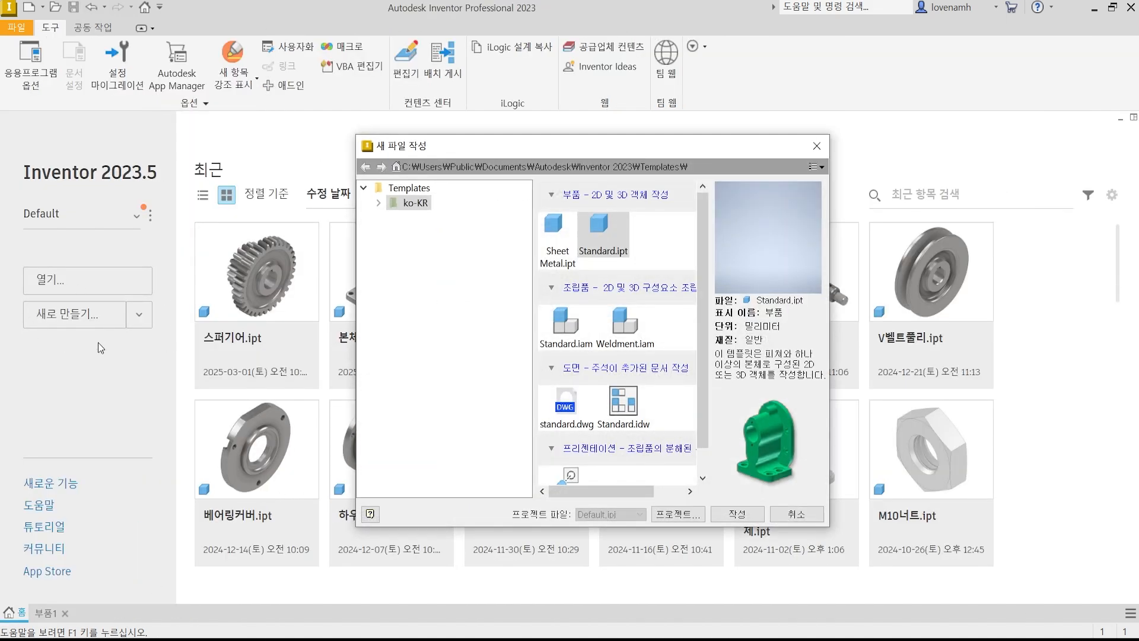
double_click(599, 228)
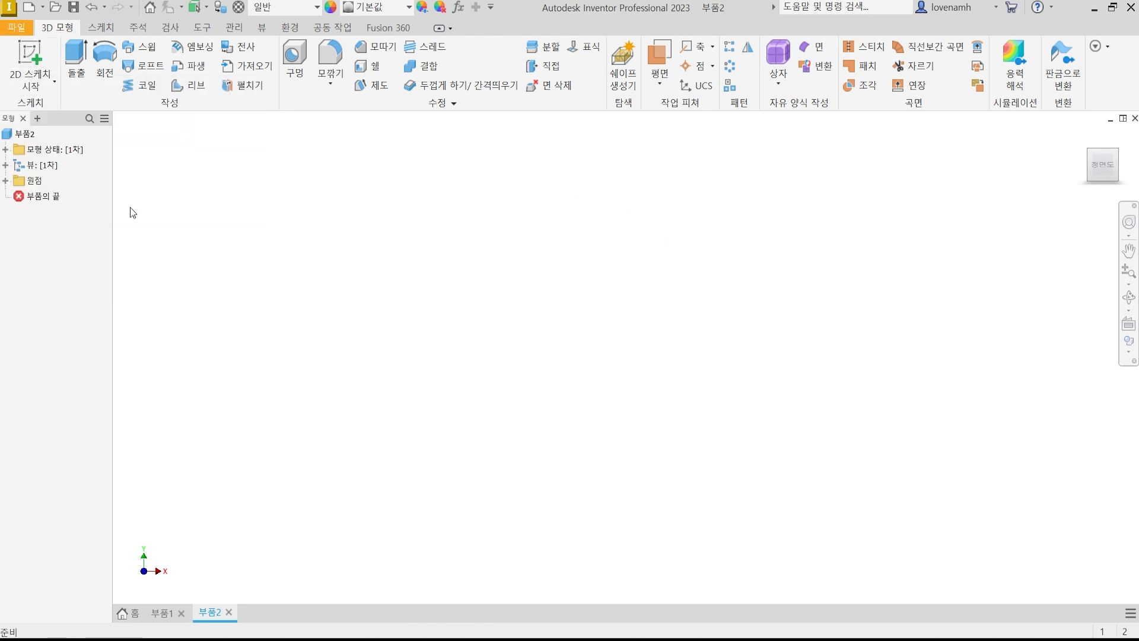
Step: Start a sketch on the XY plane and draw a 30 mm horizontal line from the origin along the X axis
key("s")
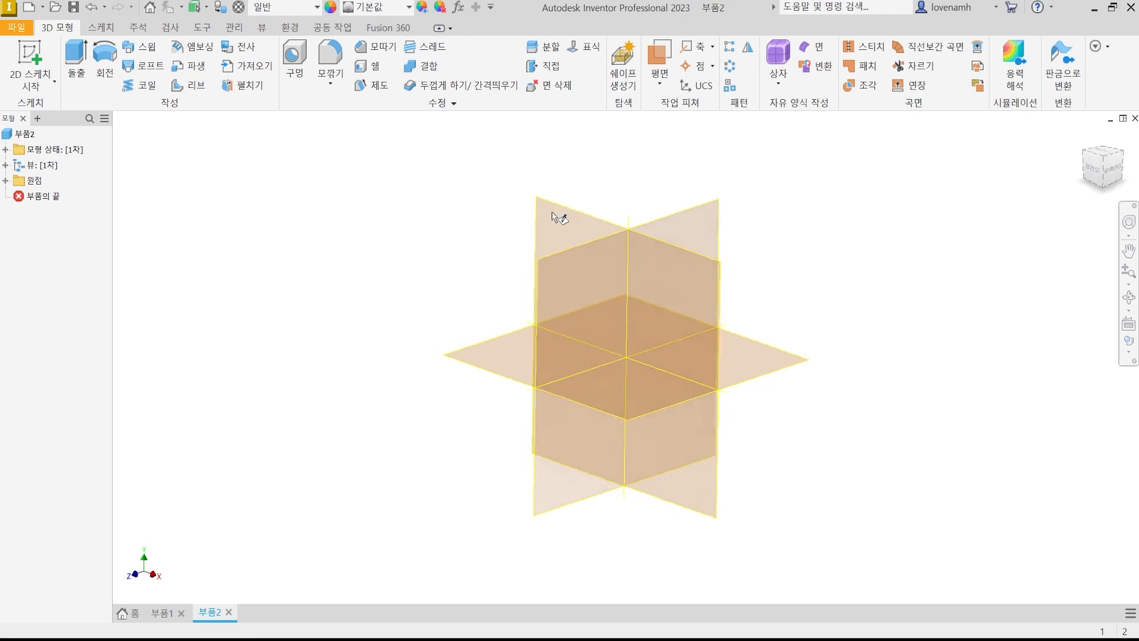
left_click(562, 207)
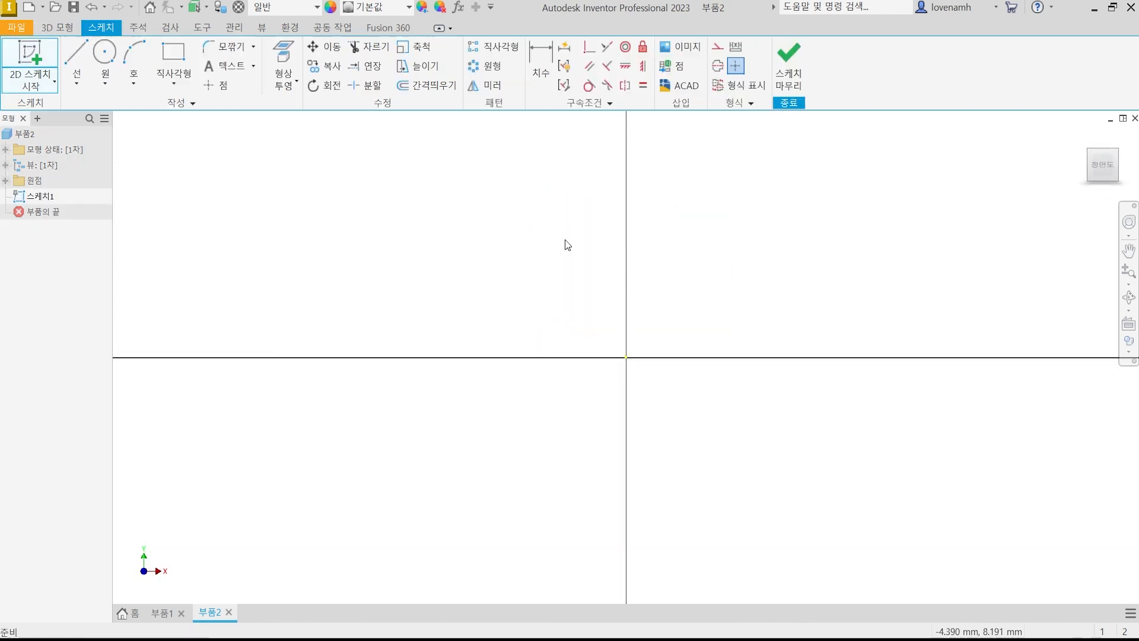
left_click(76, 57)
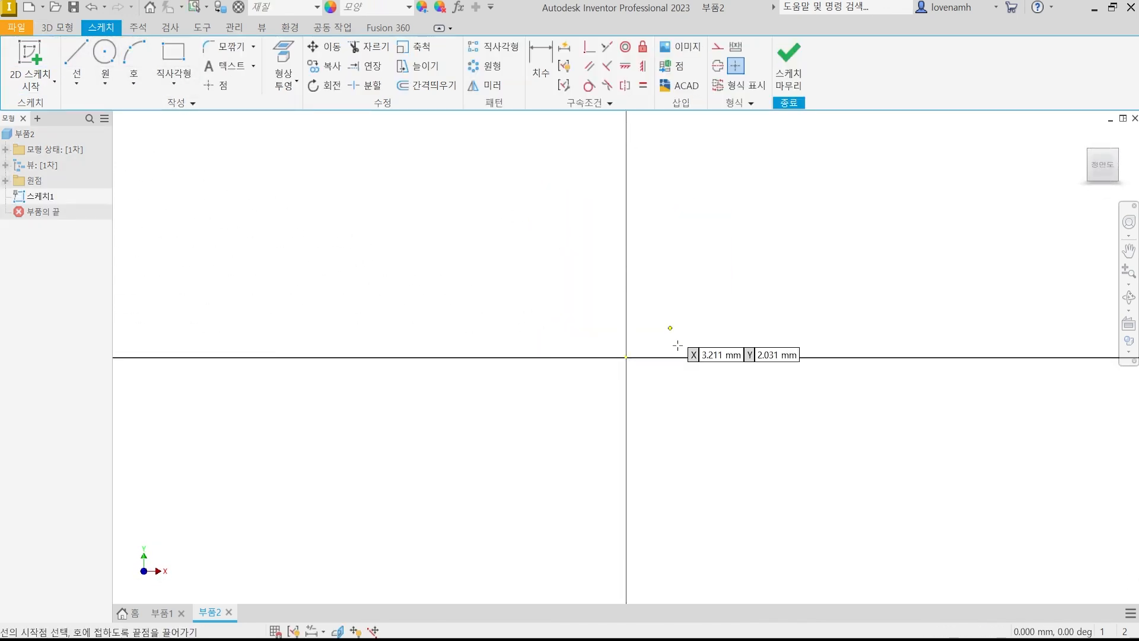
left_click(625, 357)
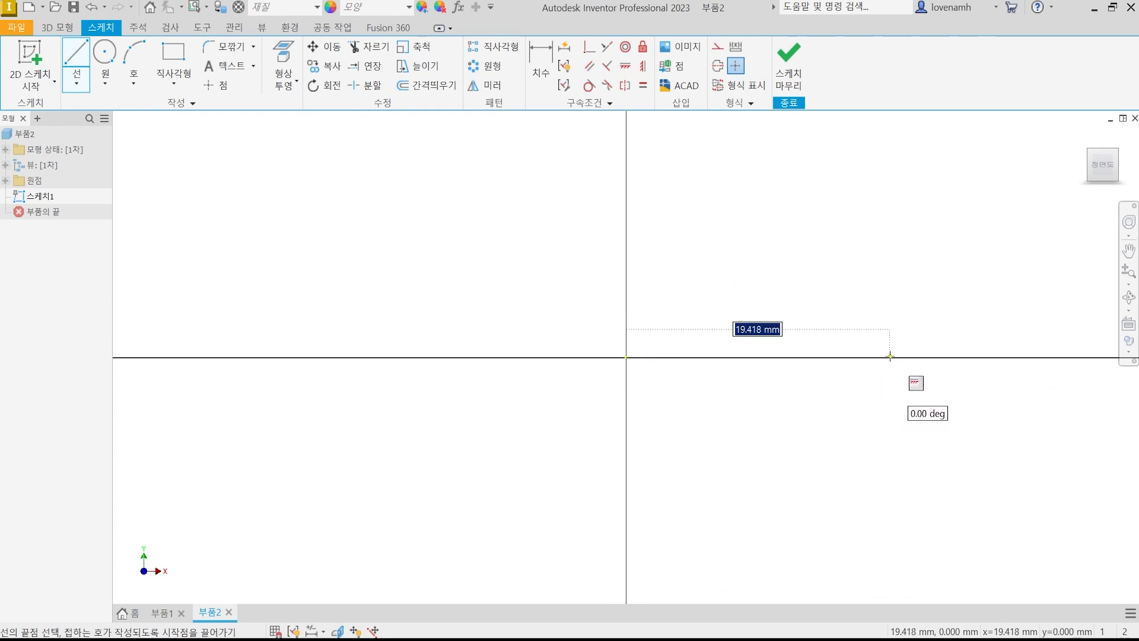
type("3")
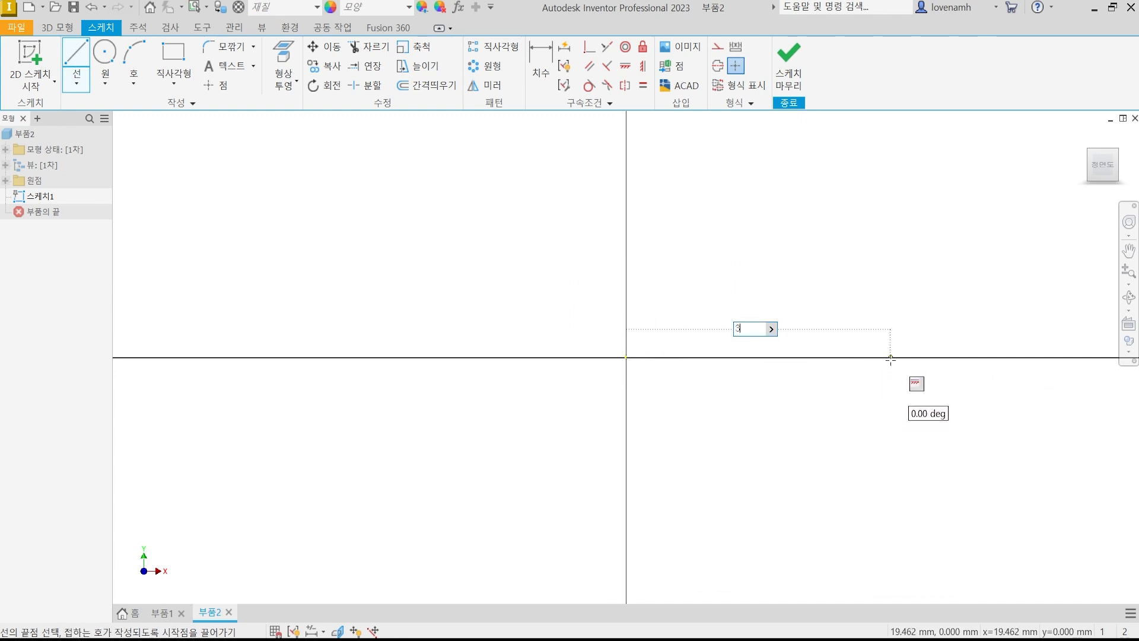
type("0")
key("Return")
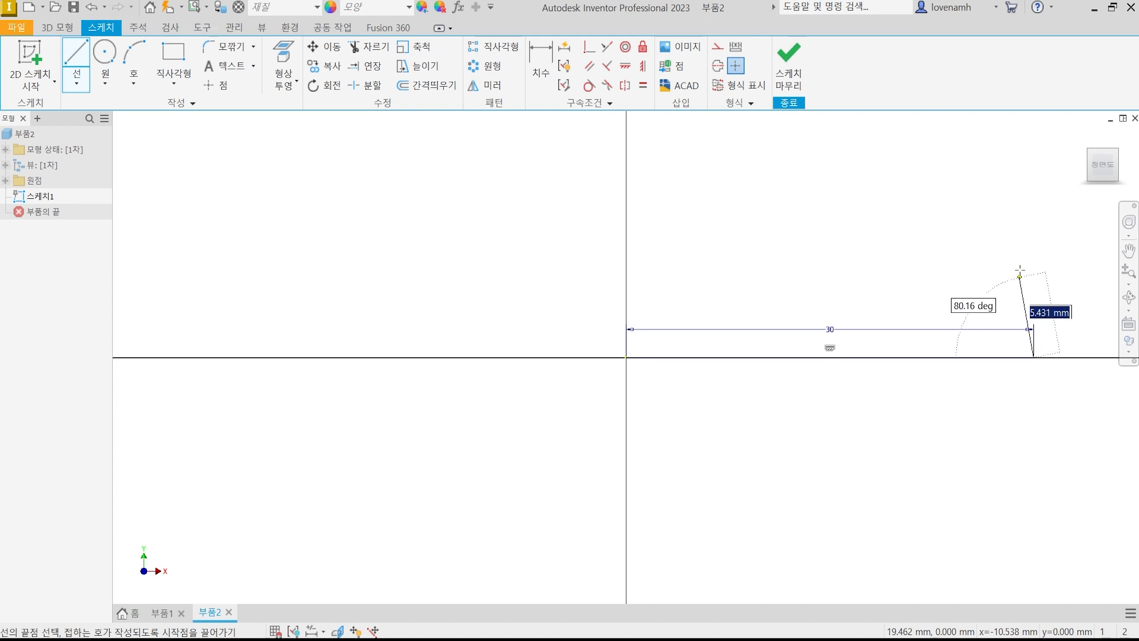
Step: Continue the profile with a 20 mm vertical line upward from the far end of the horizontal line
middle_click_drag(1011, 277, 845, 383)
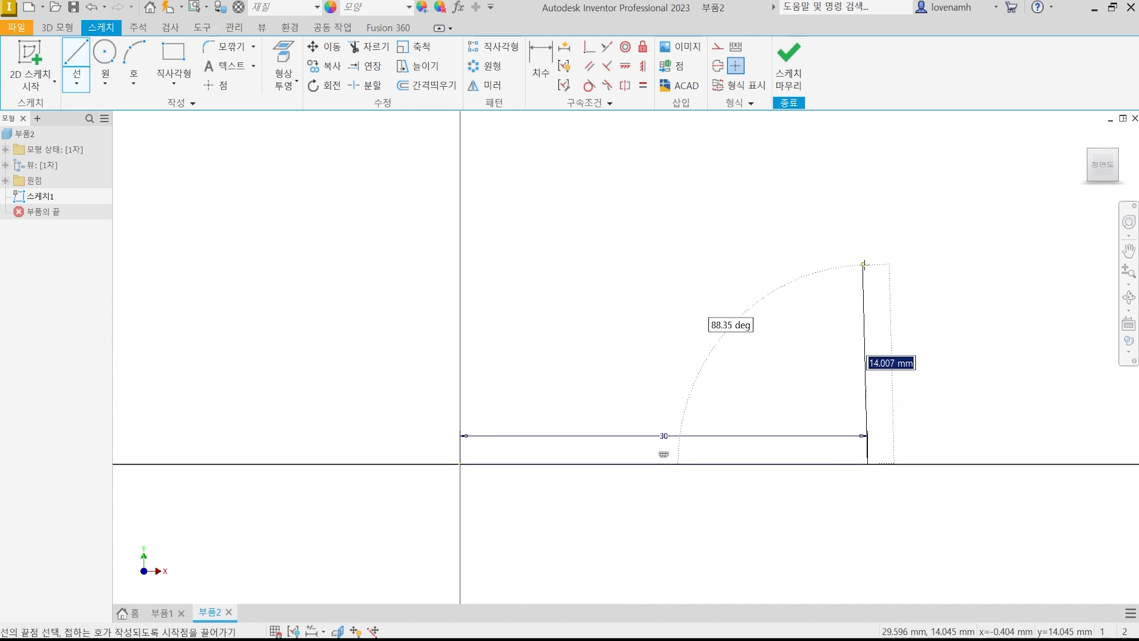
type("20")
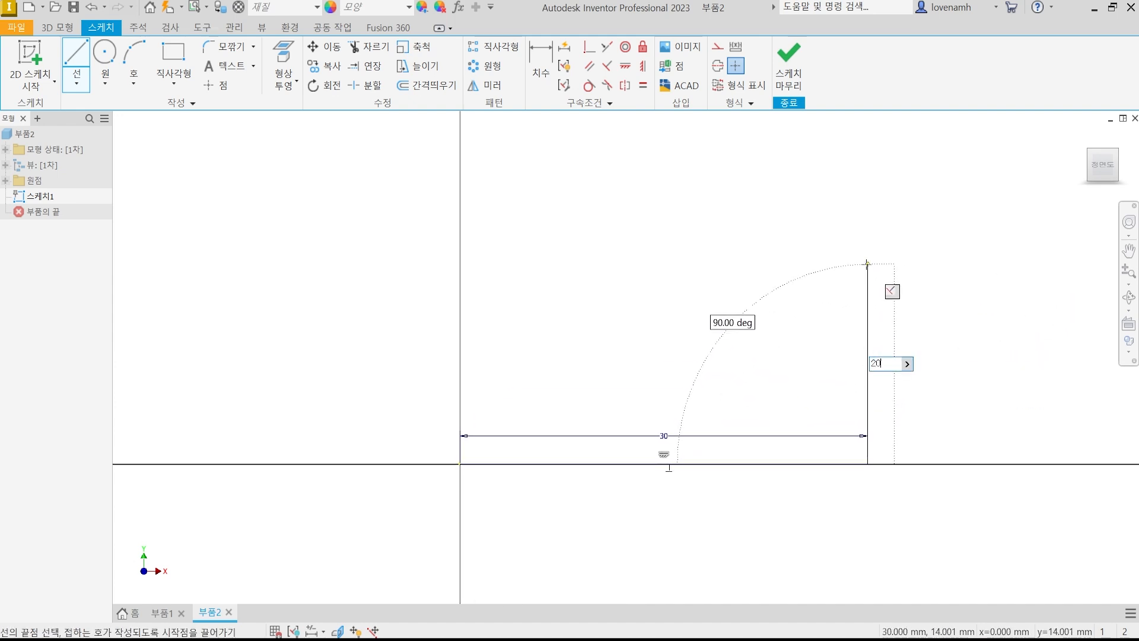
key("Return")
key("Escape")
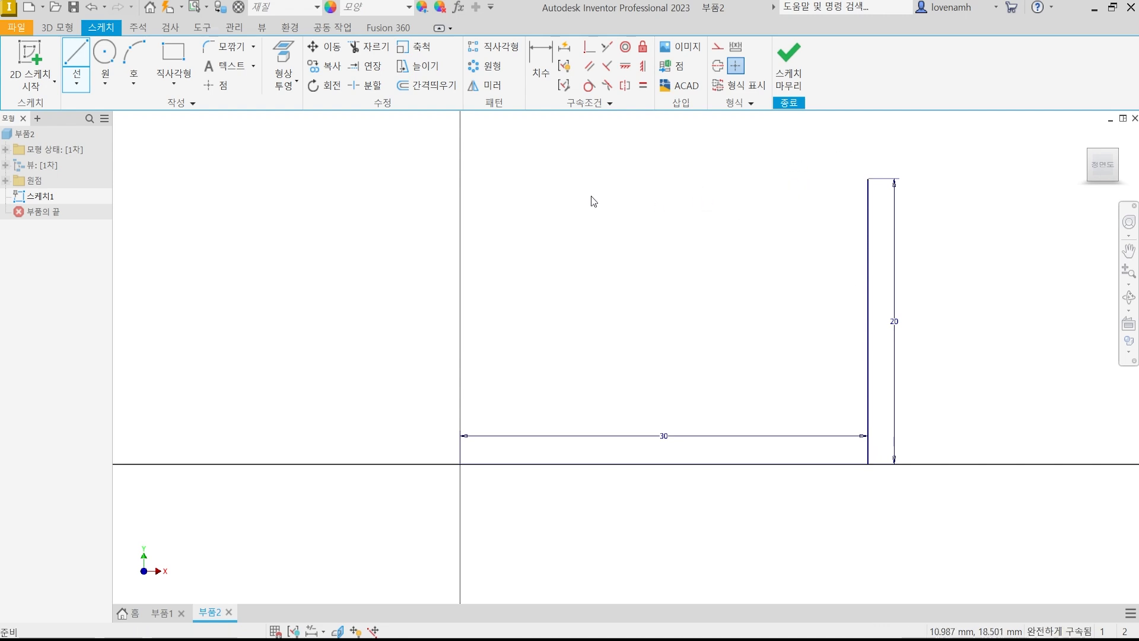
Step: Offset the L-shaped pair of lines 5 mm toward the inside of the corner
left_click(427, 85)
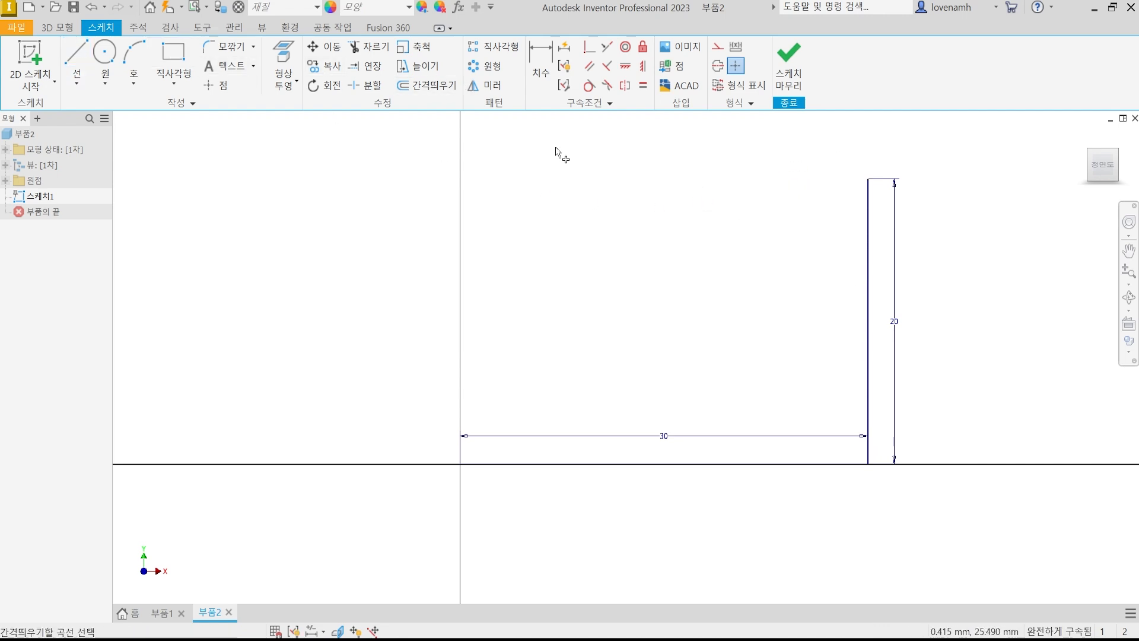
left_click(665, 464)
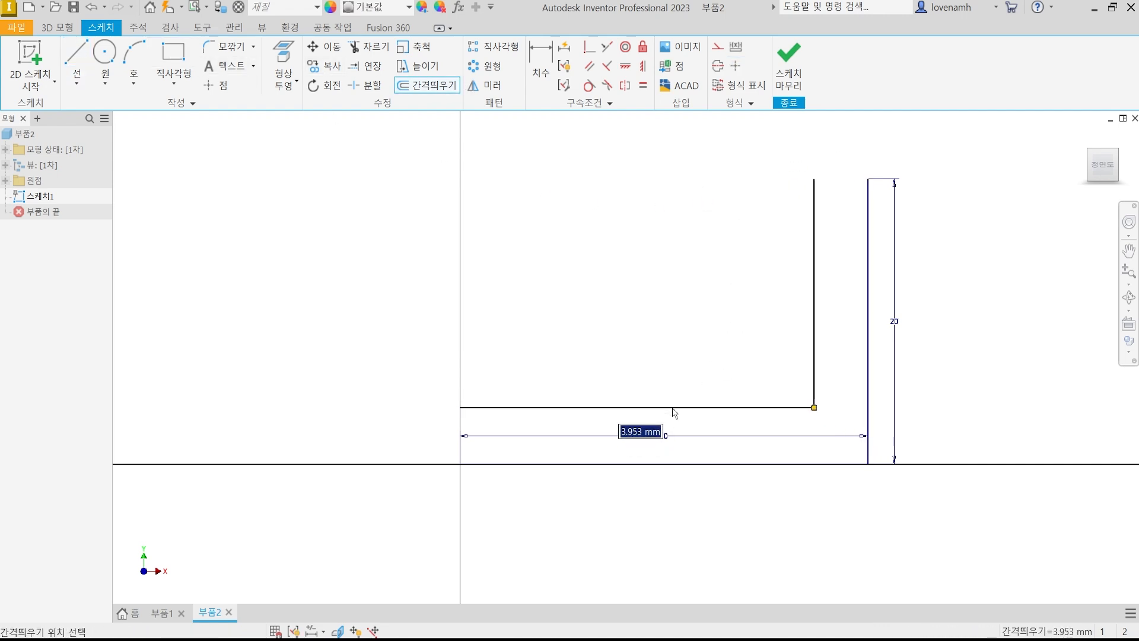
type("5")
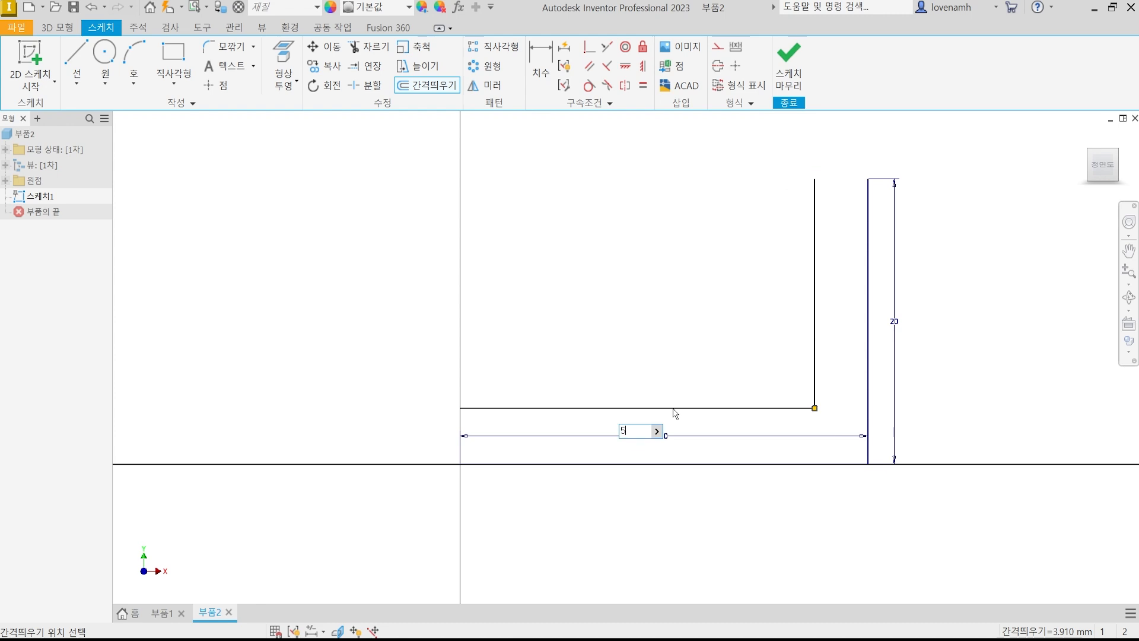
key("Return")
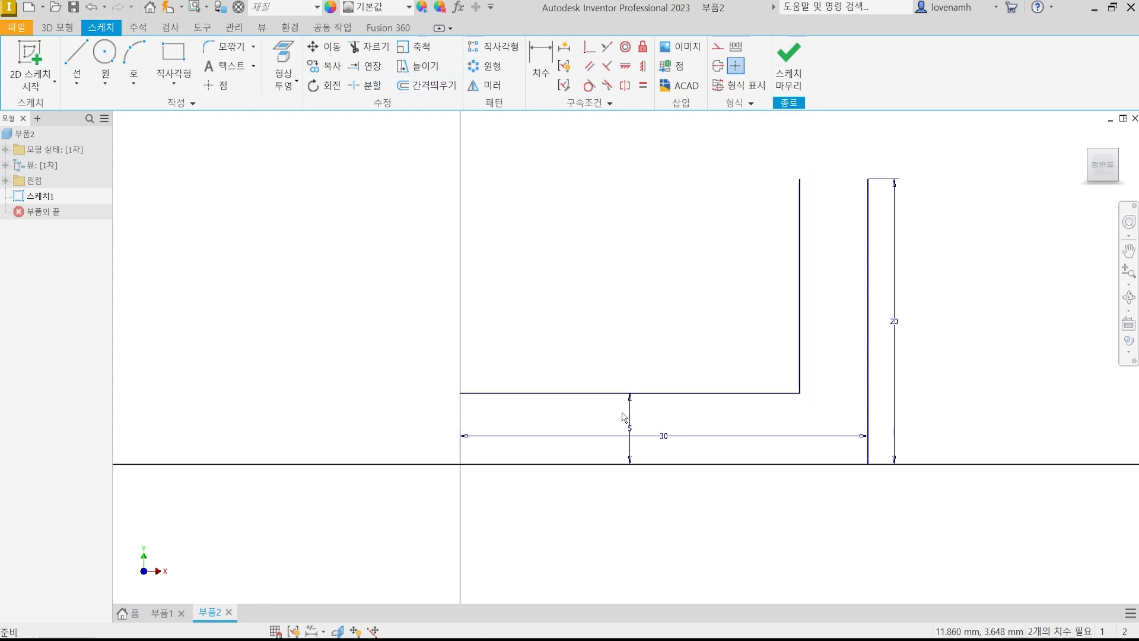
Step: Close the L-shaped profile with a short vertical line at the origin end and a short horizontal line at the upper end
left_click(87, 68)
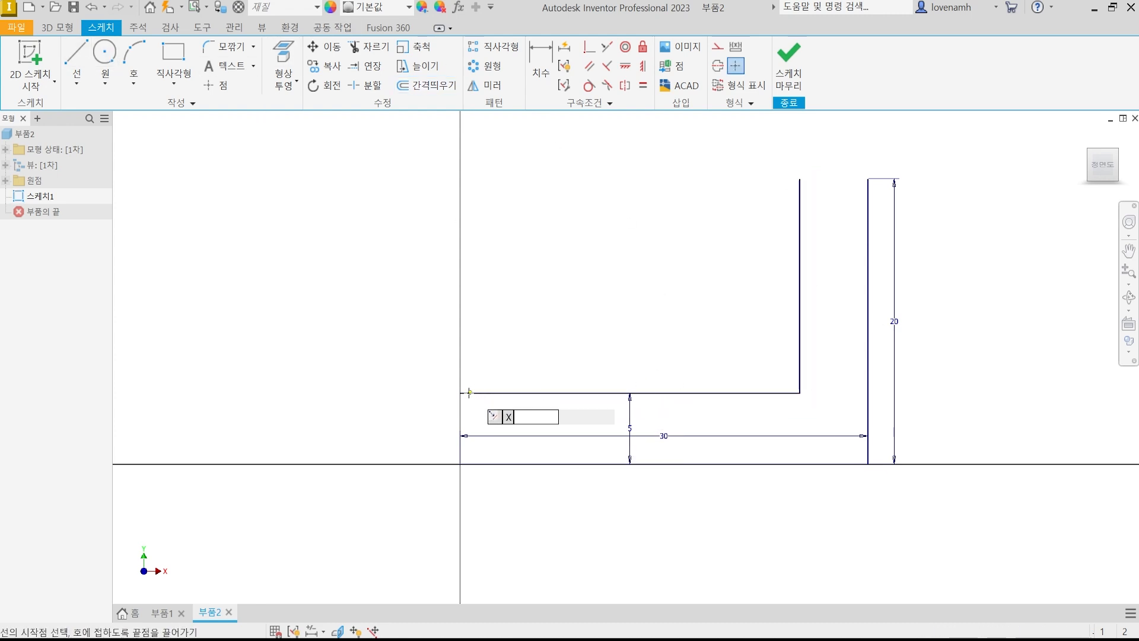
left_click(473, 421)
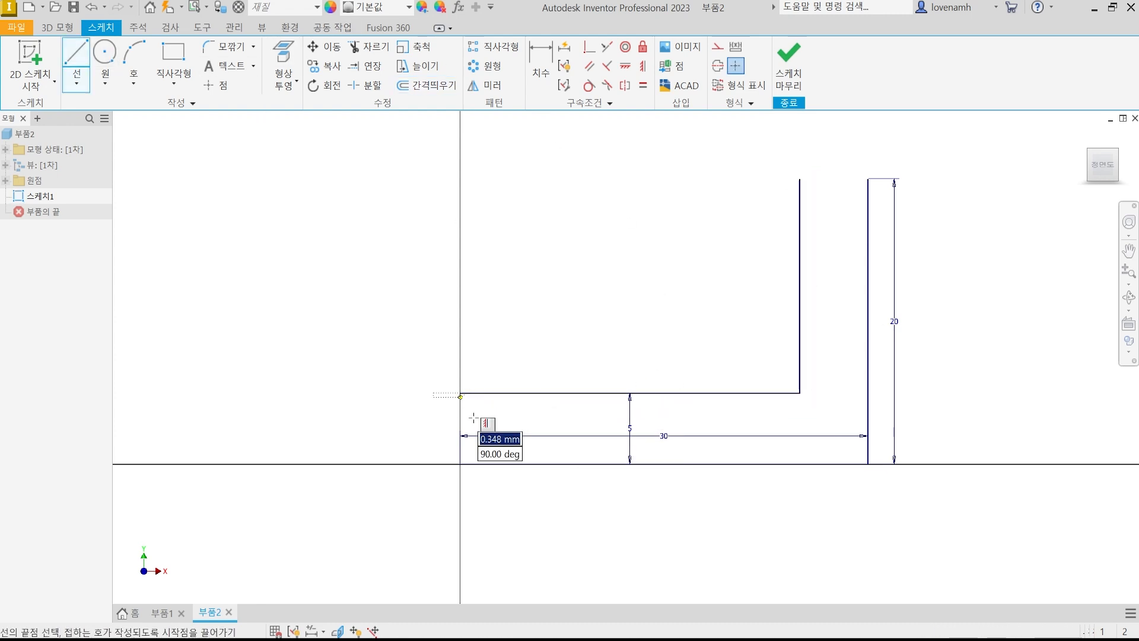
left_click(461, 464)
key("Escape")
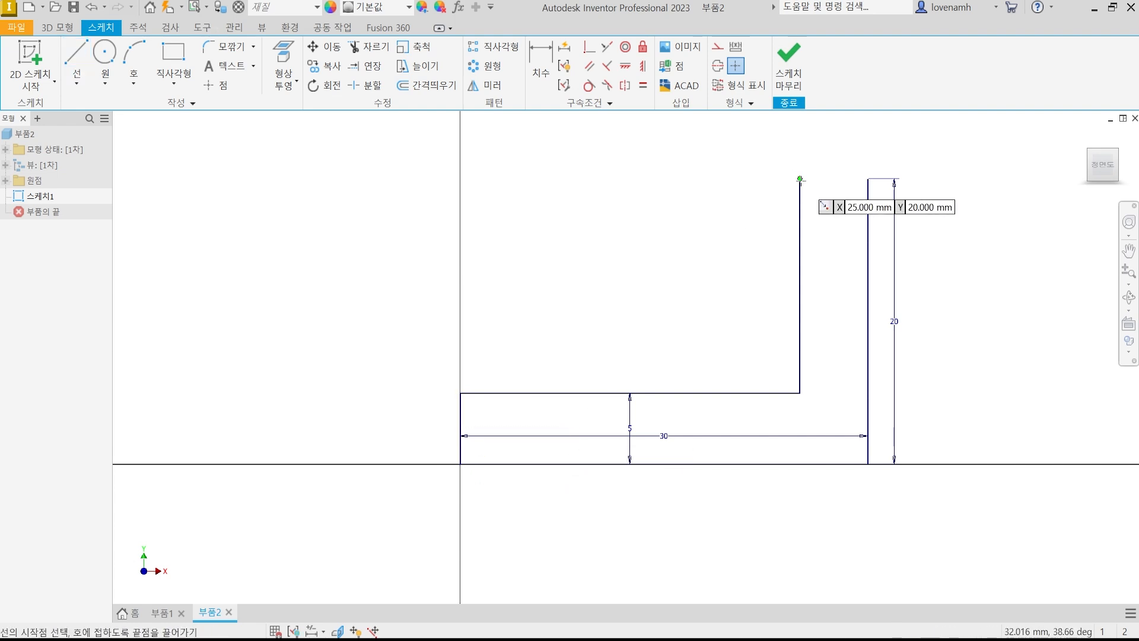
left_click(799, 178)
left_click(868, 178)
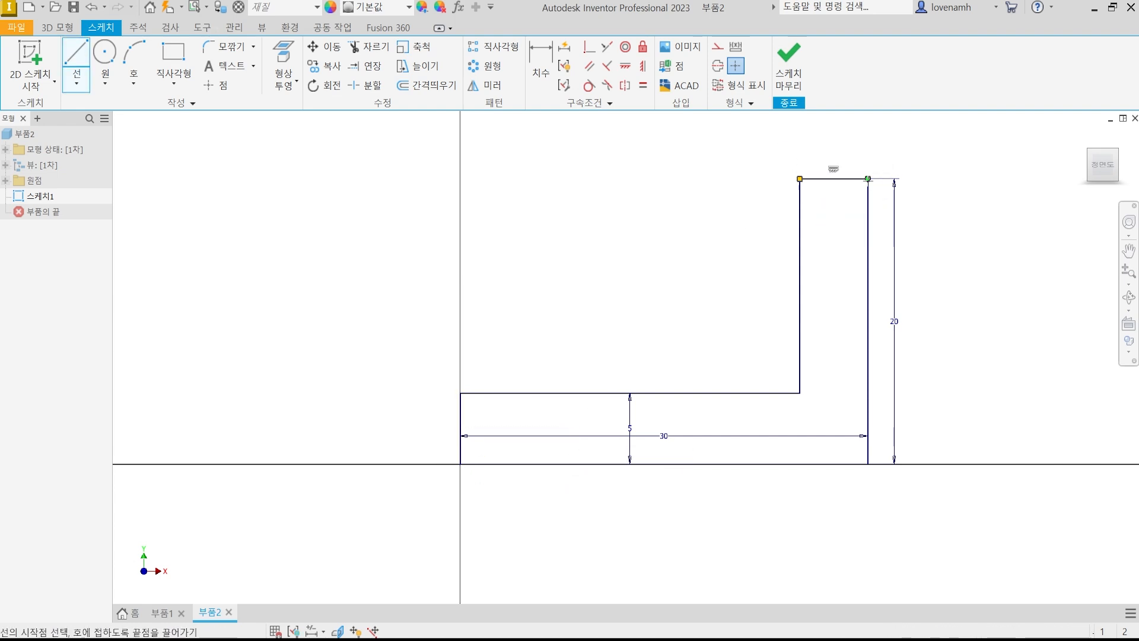
key("Escape")
key("Escape")
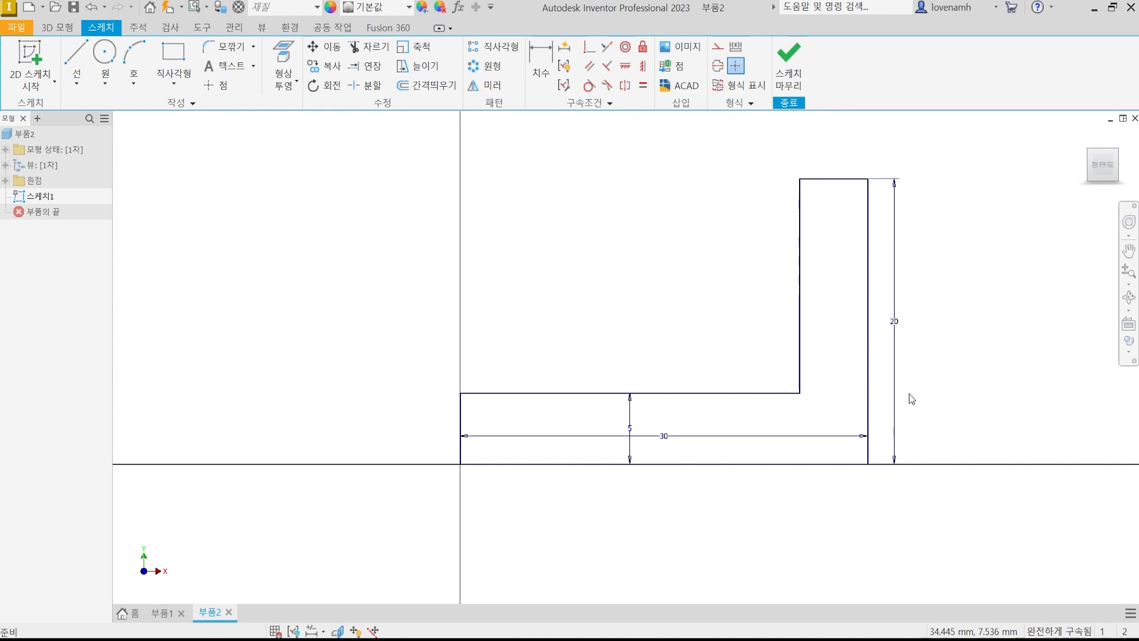
Step: Finish the sketch and extrude the L-shaped profile 80 mm symmetrically about the sketch plane
left_click(789, 70)
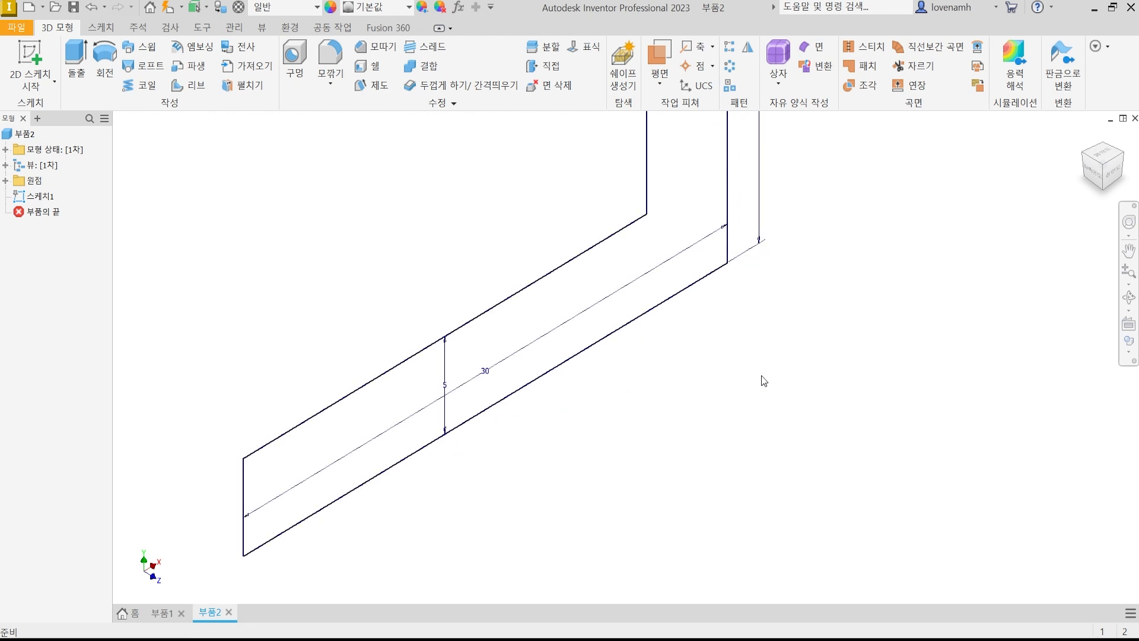
left_click(76, 66)
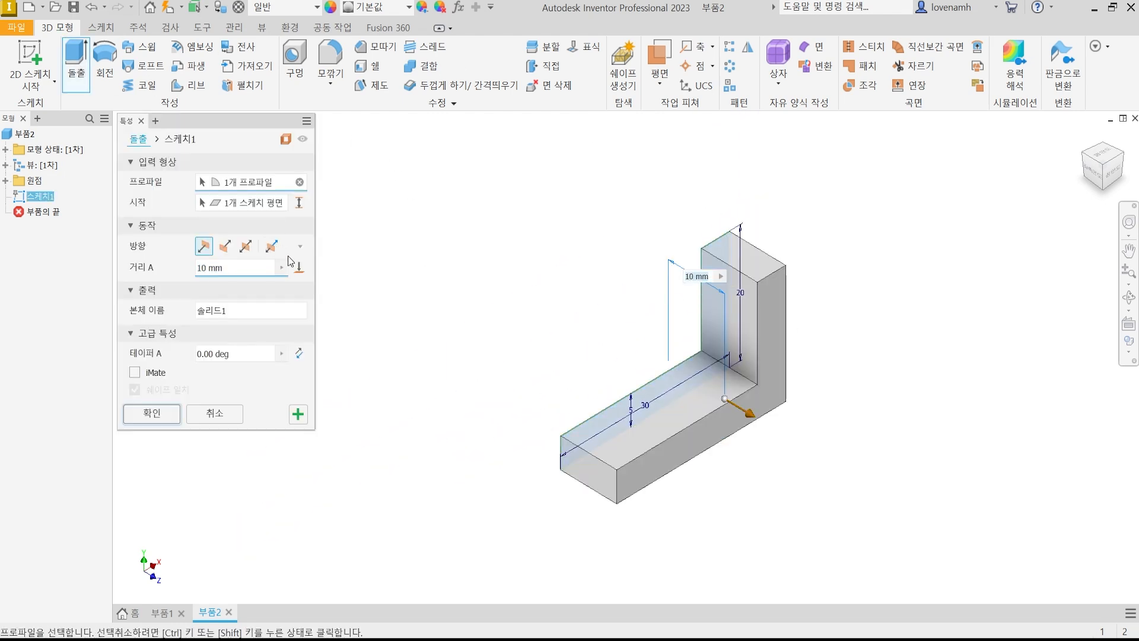
left_click(246, 247)
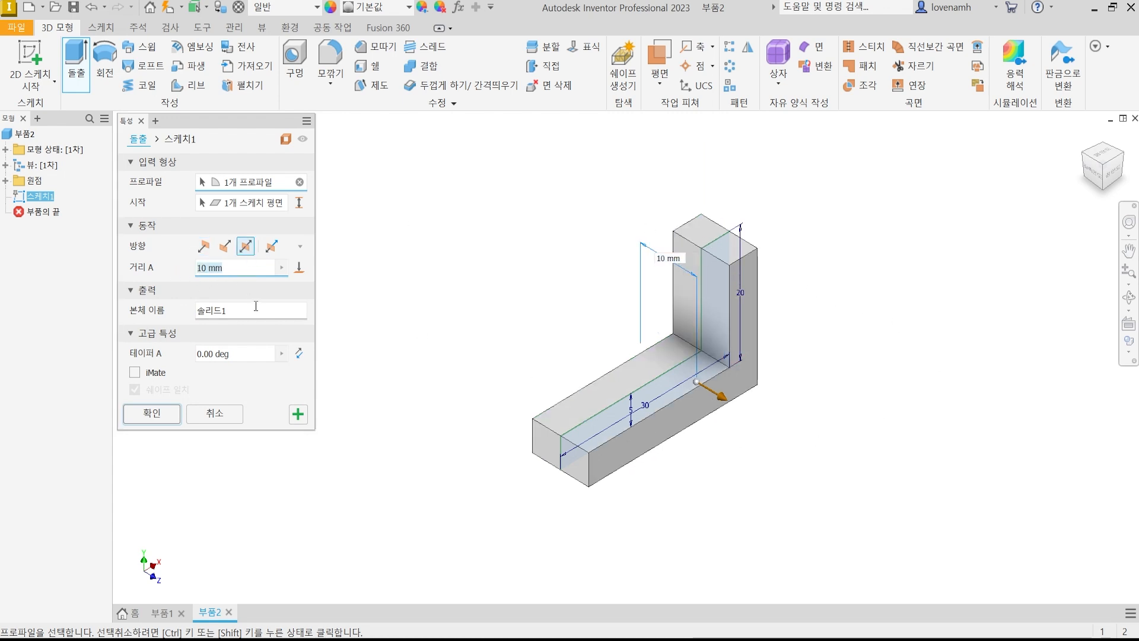
type("80")
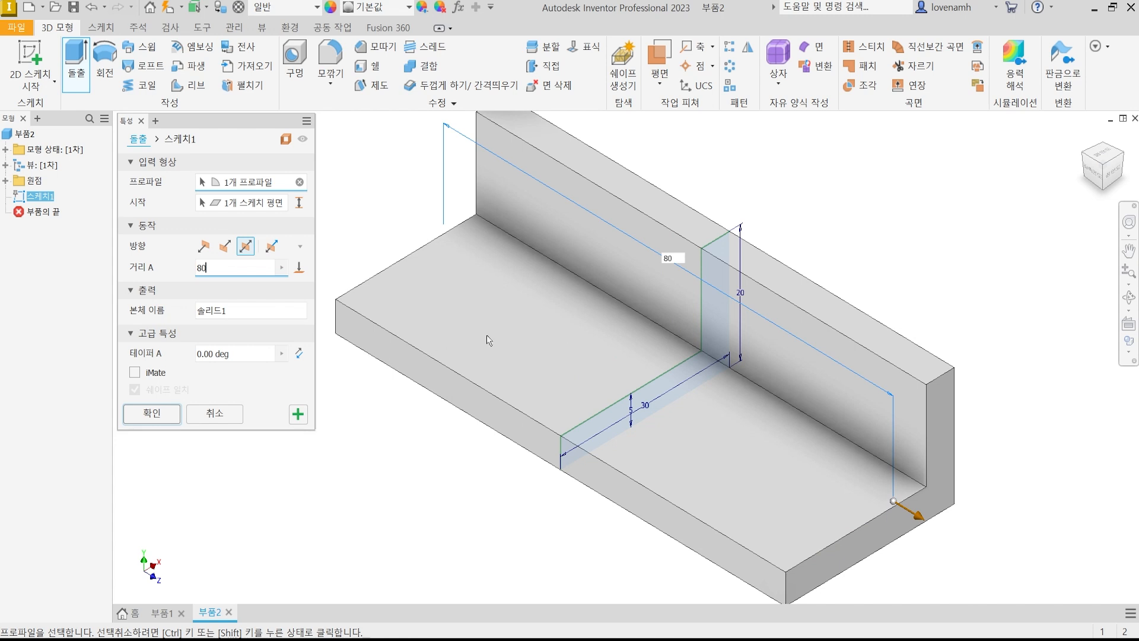
left_click(167, 415)
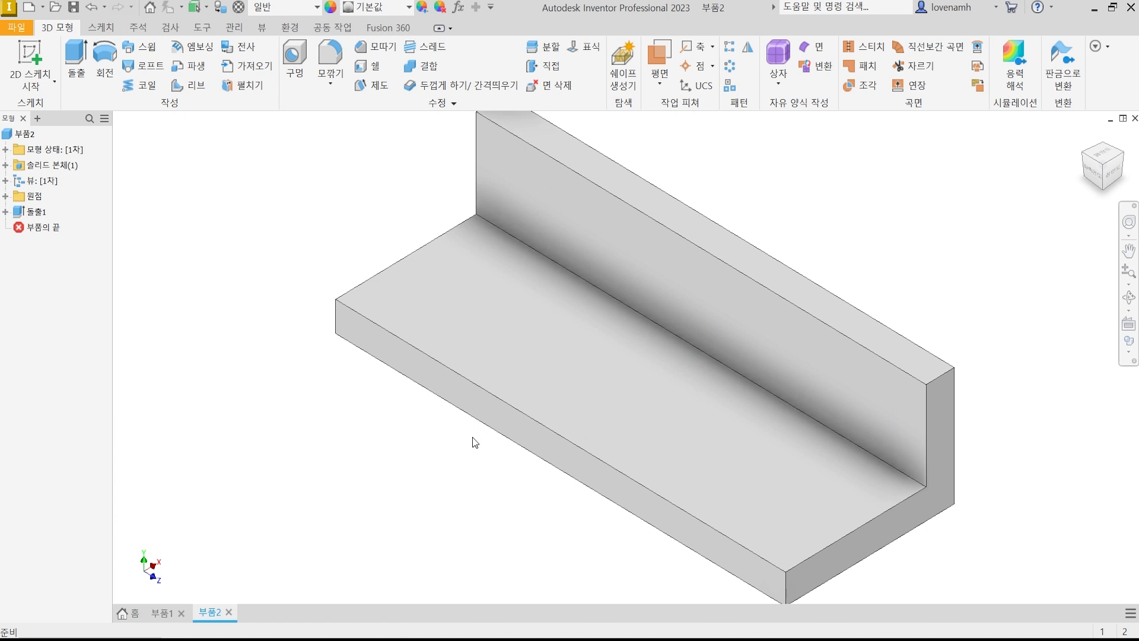
Step: Inspect where a diagonal rib line would join the body's wall and base, and compare it with the Rib illustration in the PDF textbook
scroll(472, 429, "down", 4)
scroll(569, 415, "up", 3)
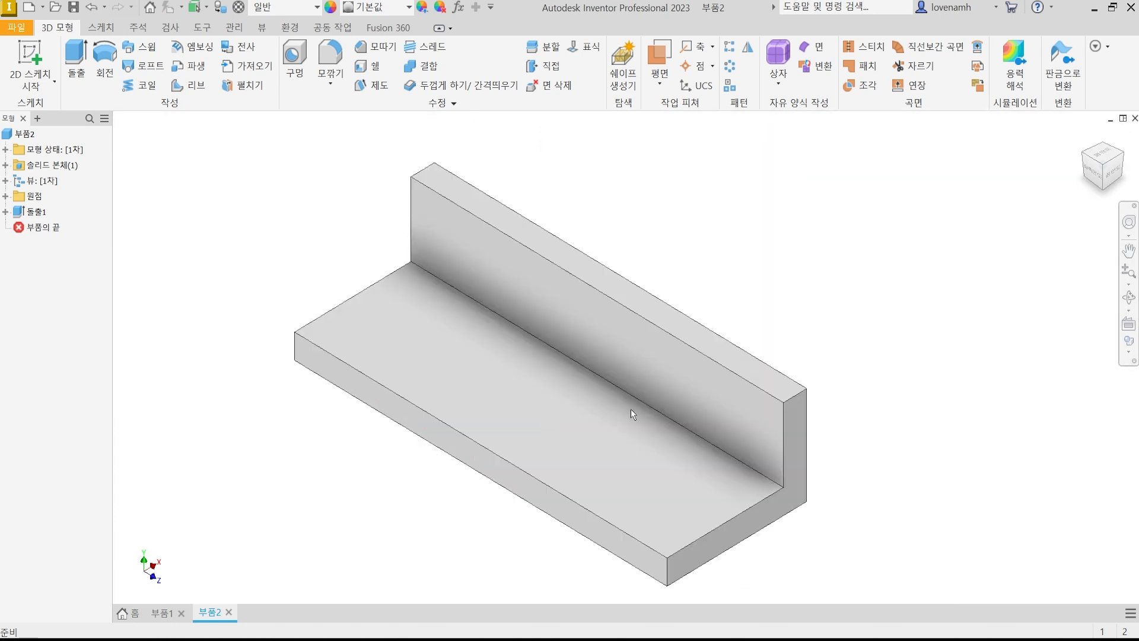
key("ctrl+2")
mouse_move(605, 292)
left_mouse_down("shift")
mouse_move(564, 330)
mouse_move(491, 449)
left_mouse_up("shift")
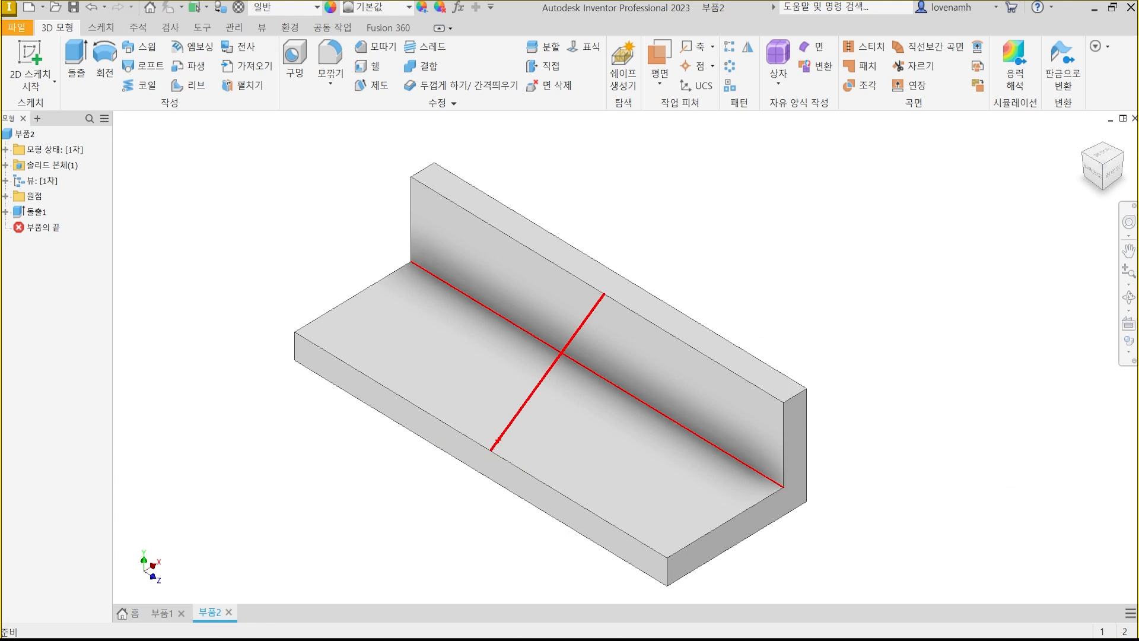
key("Escape")
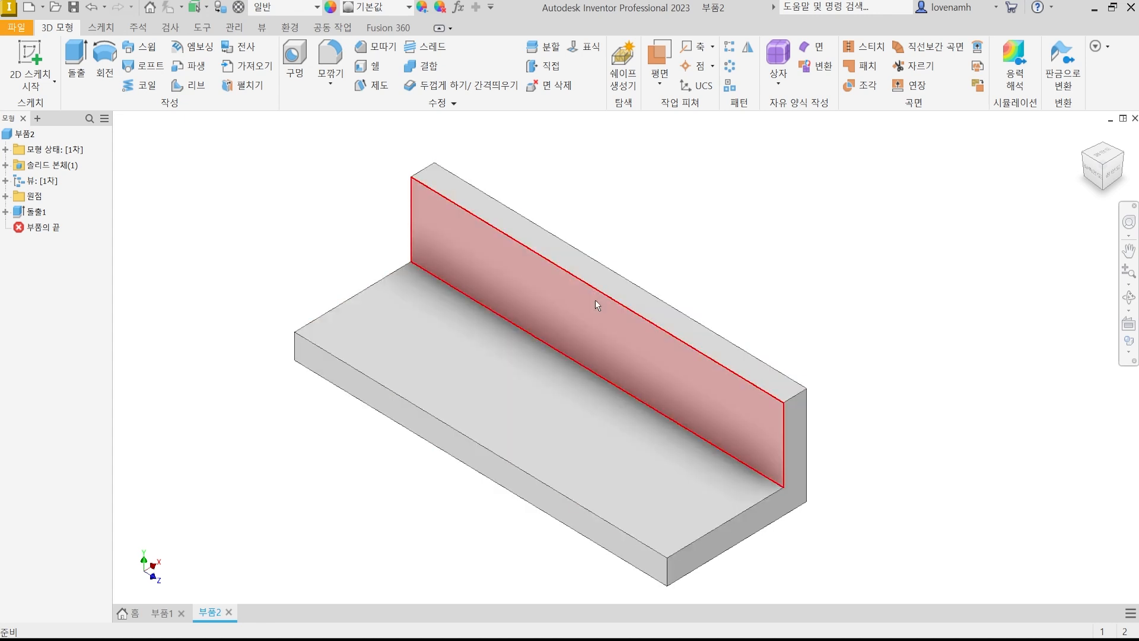
key("alt+Tab")
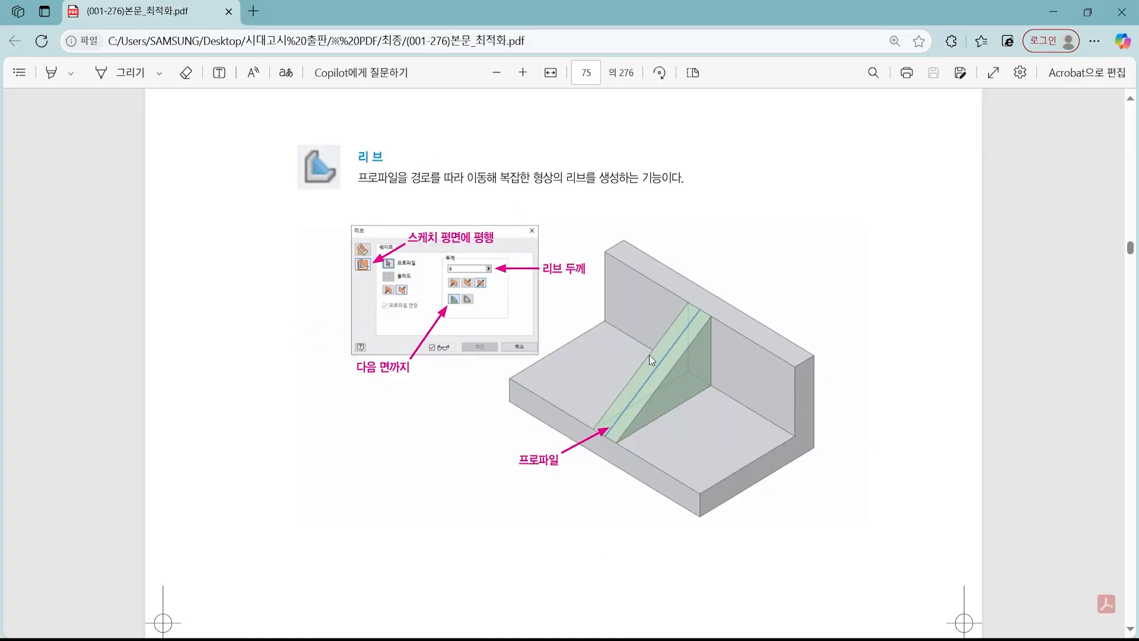
key("ctrl+2")
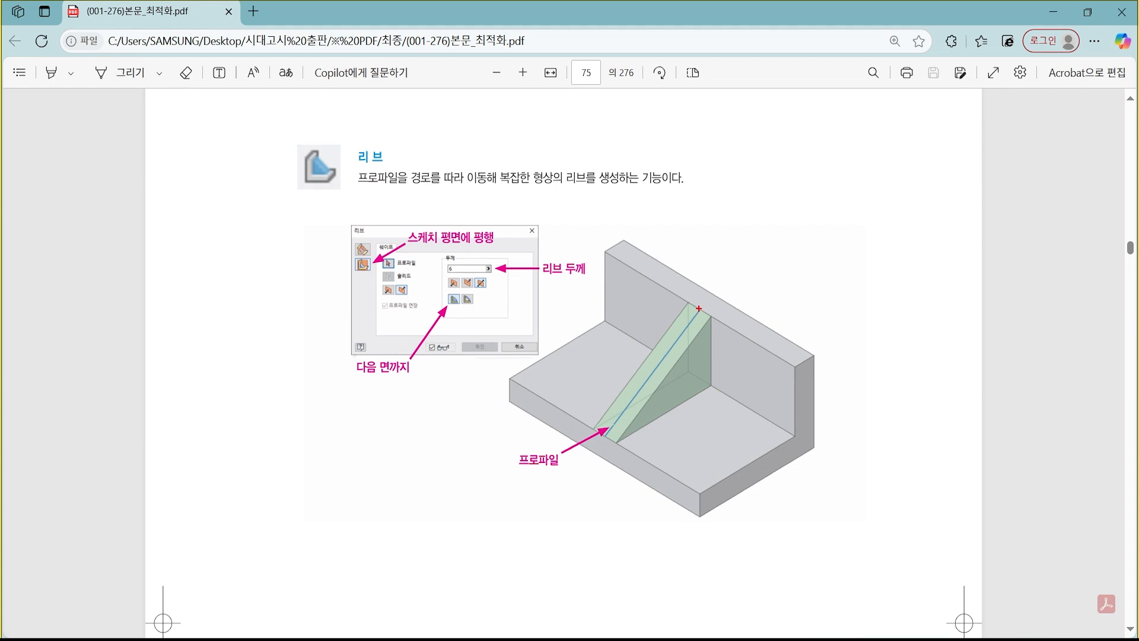
left_click_drag(698, 308, 605, 432, "shift")
key("Escape")
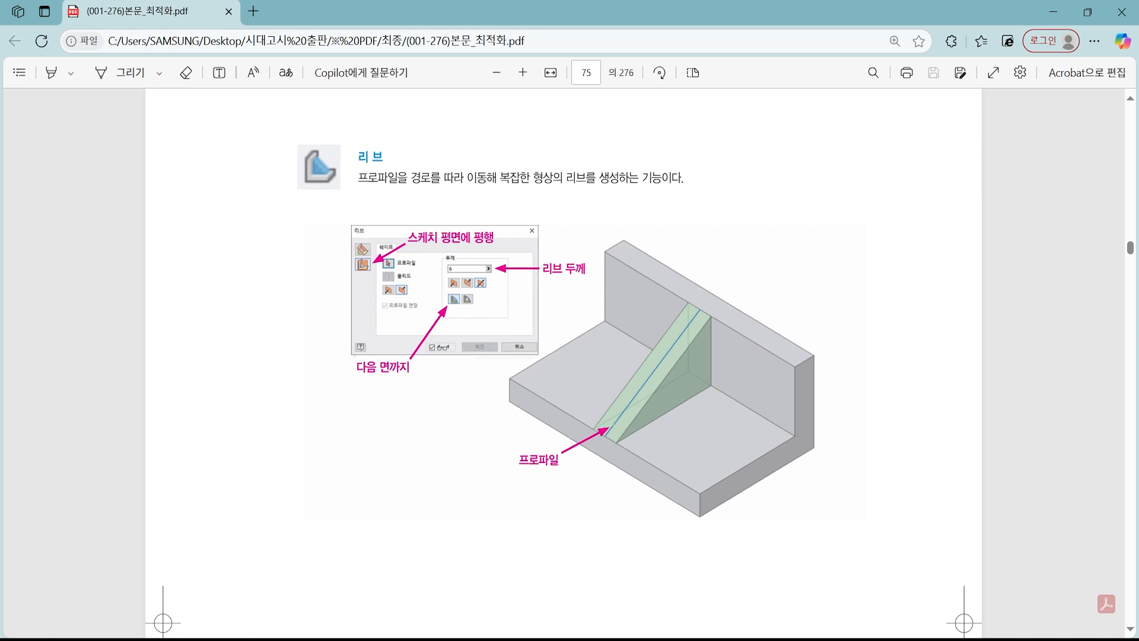
Step: Switch back to Inventor, start a sketch on the origin XY plane and slice the graphics at the sketch plane
key("alt+Tab")
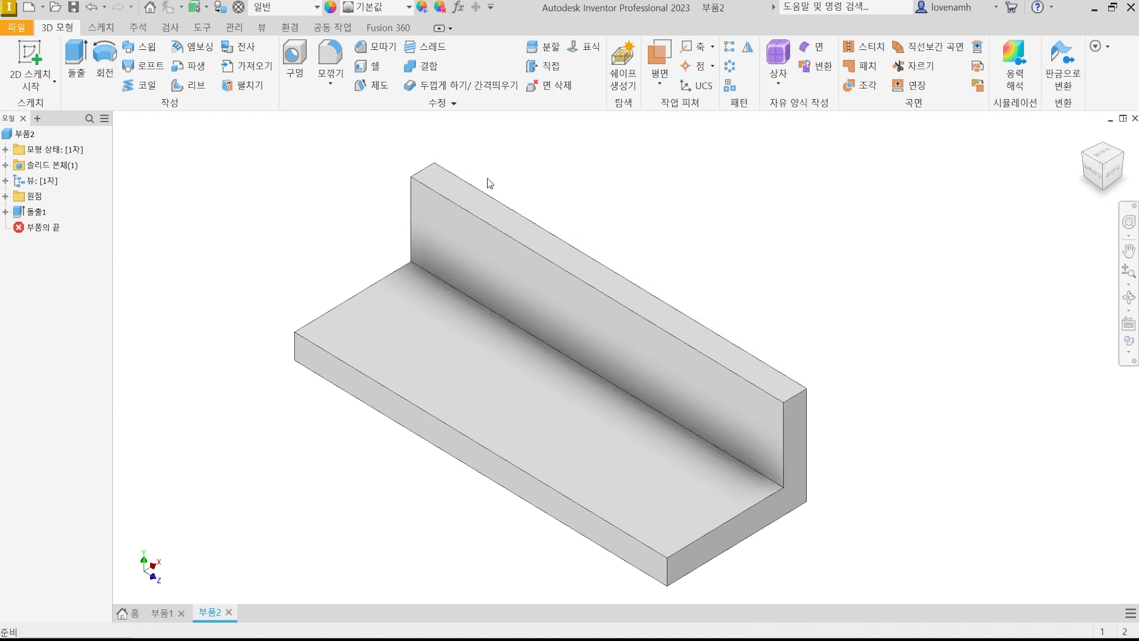
left_click(5, 196)
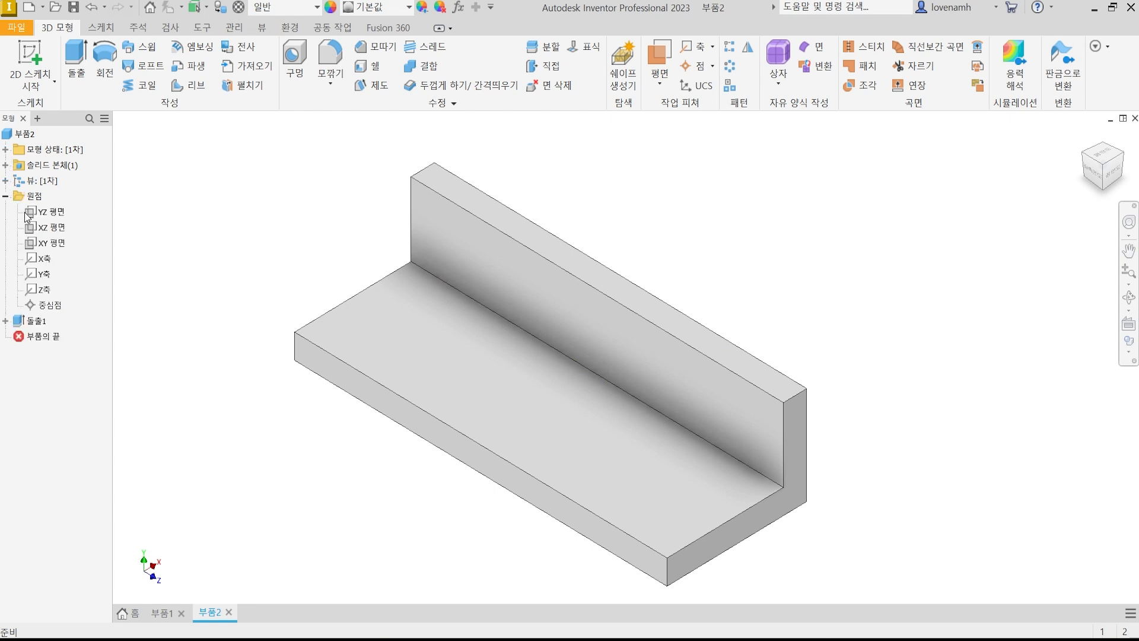
left_click(45, 243)
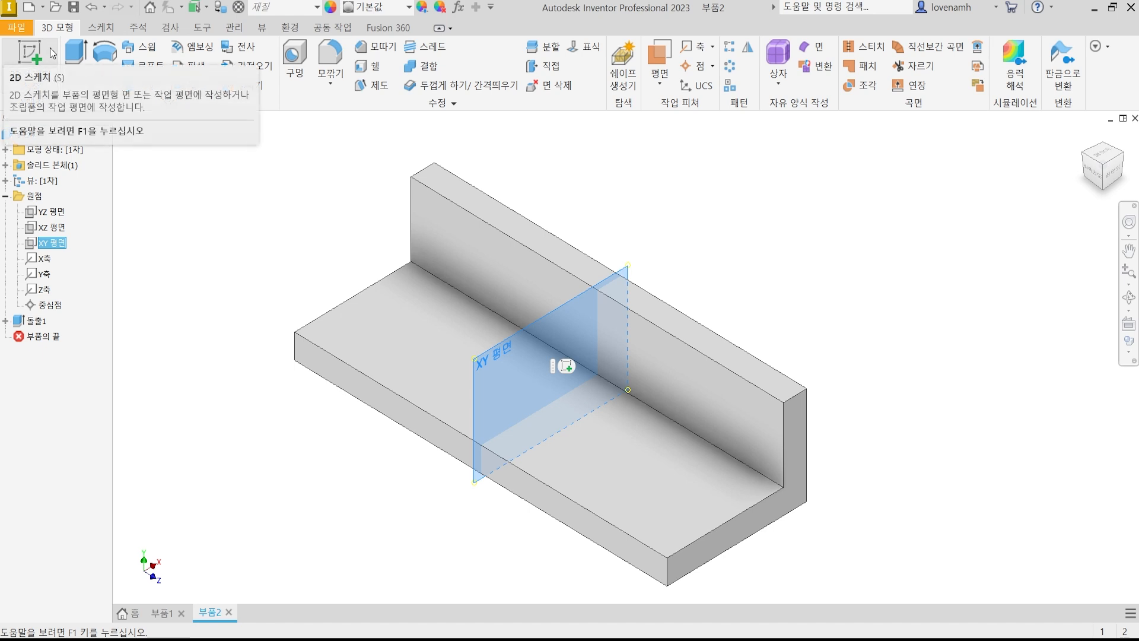
left_click(52, 54)
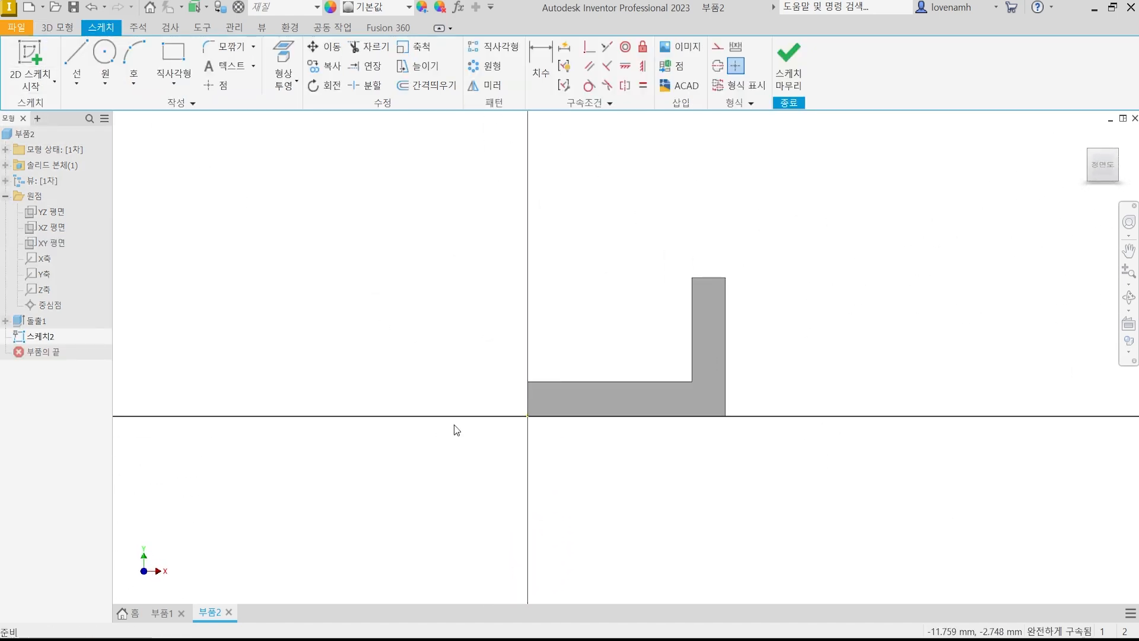
scroll(589, 358, "up", 3)
middle_click_drag(686, 341, 651, 364)
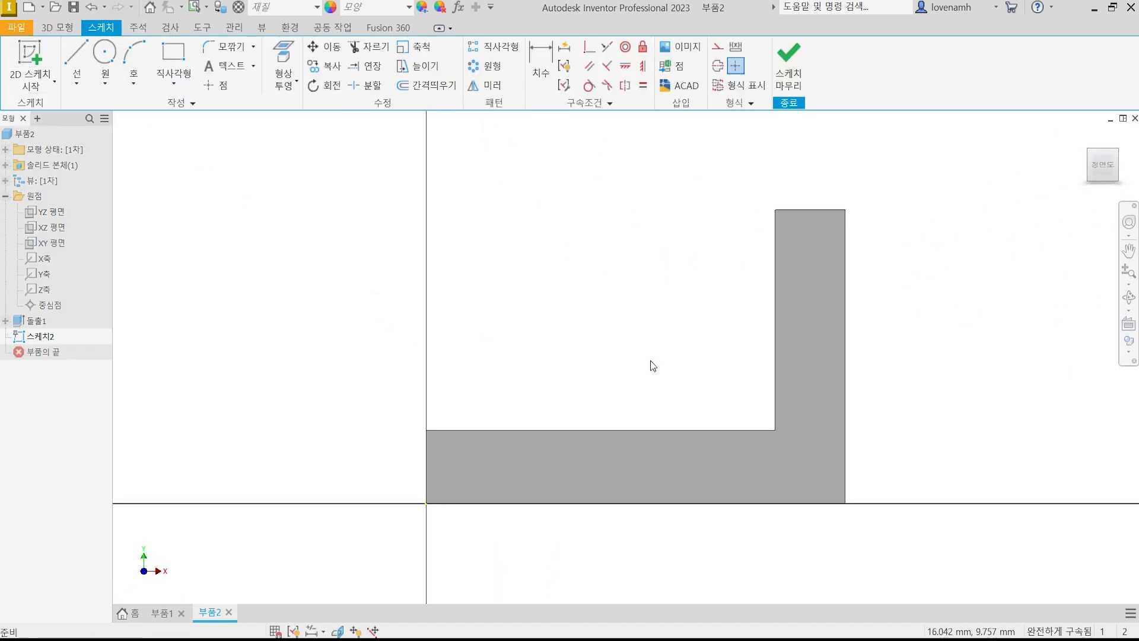
key("F7")
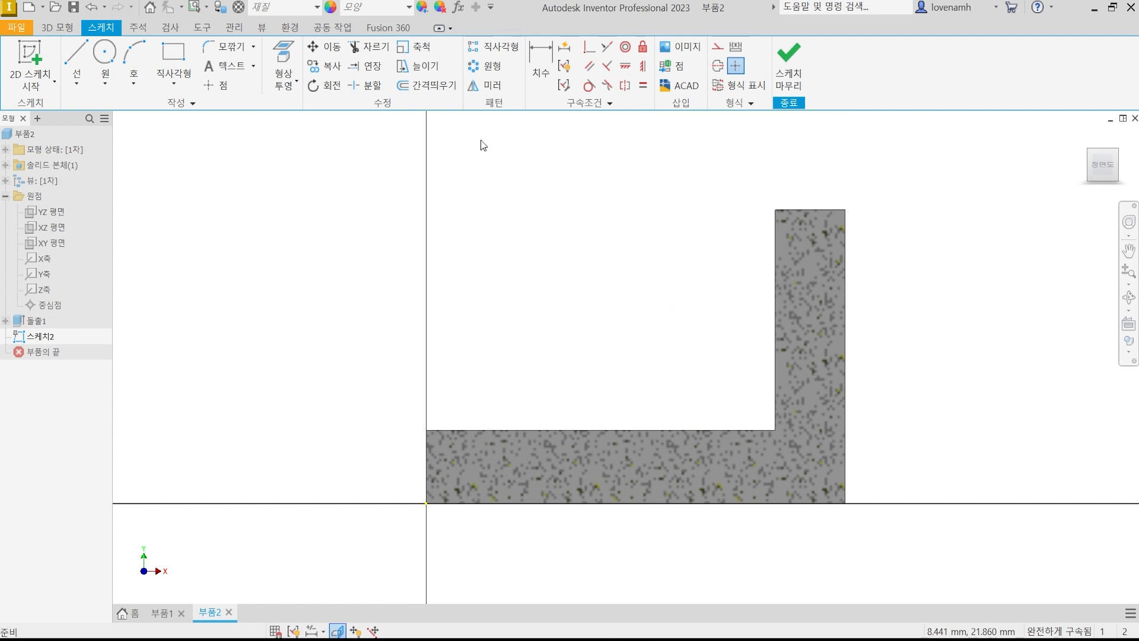
Step: Project the wall's inner vertical edge and the base's upper horizontal edge into the mid-plane sketch
left_click(284, 62)
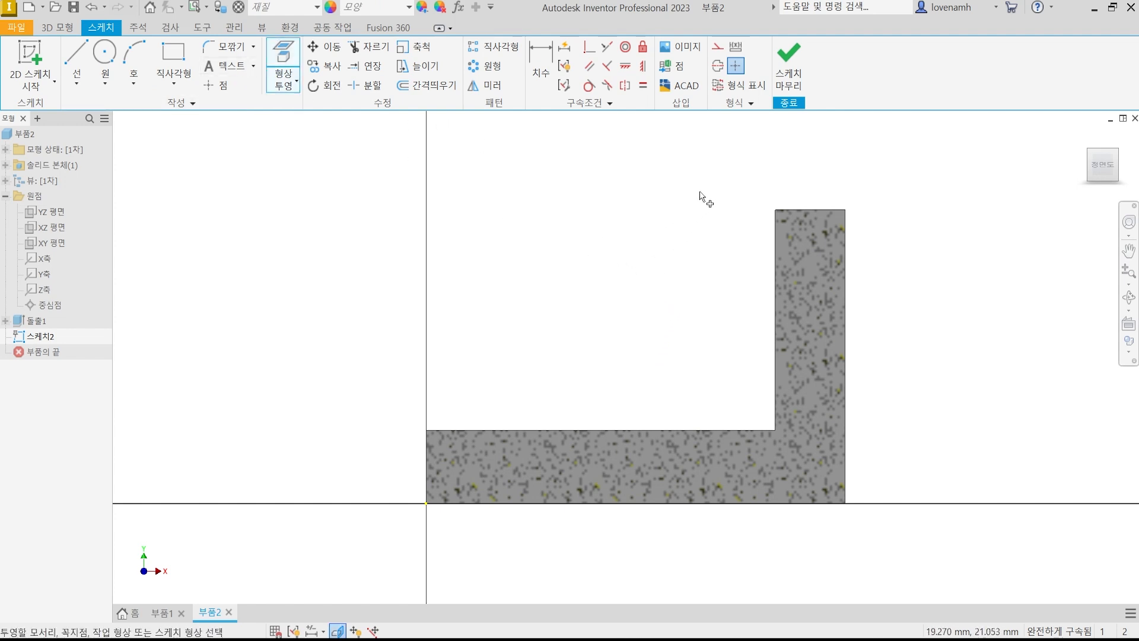
left_click(776, 274)
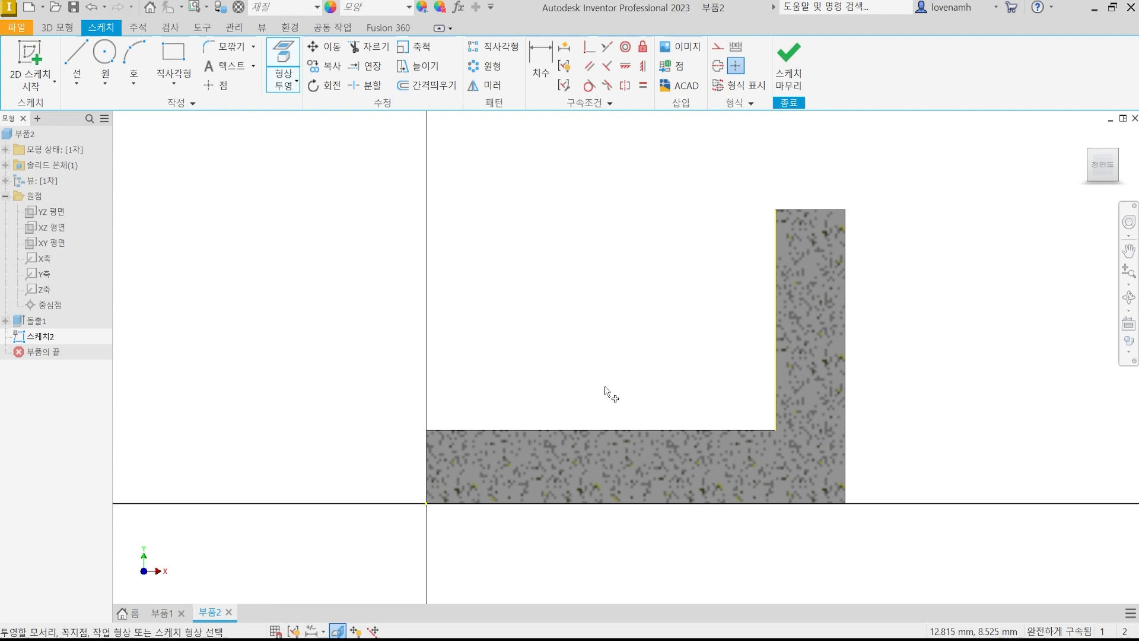
left_click(606, 429)
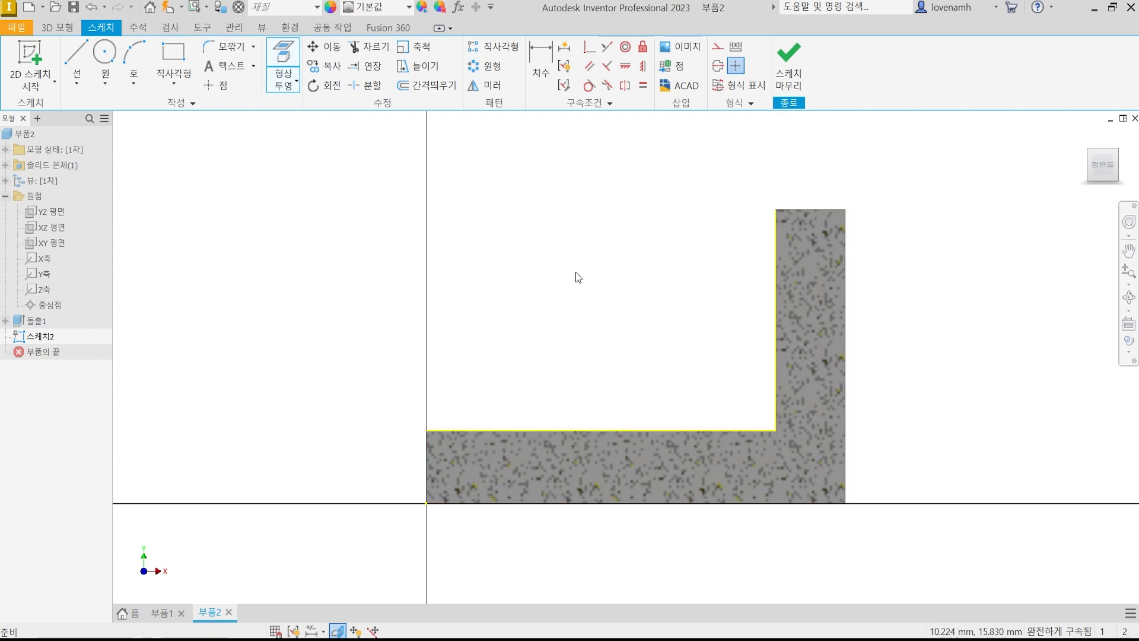
key("Escape")
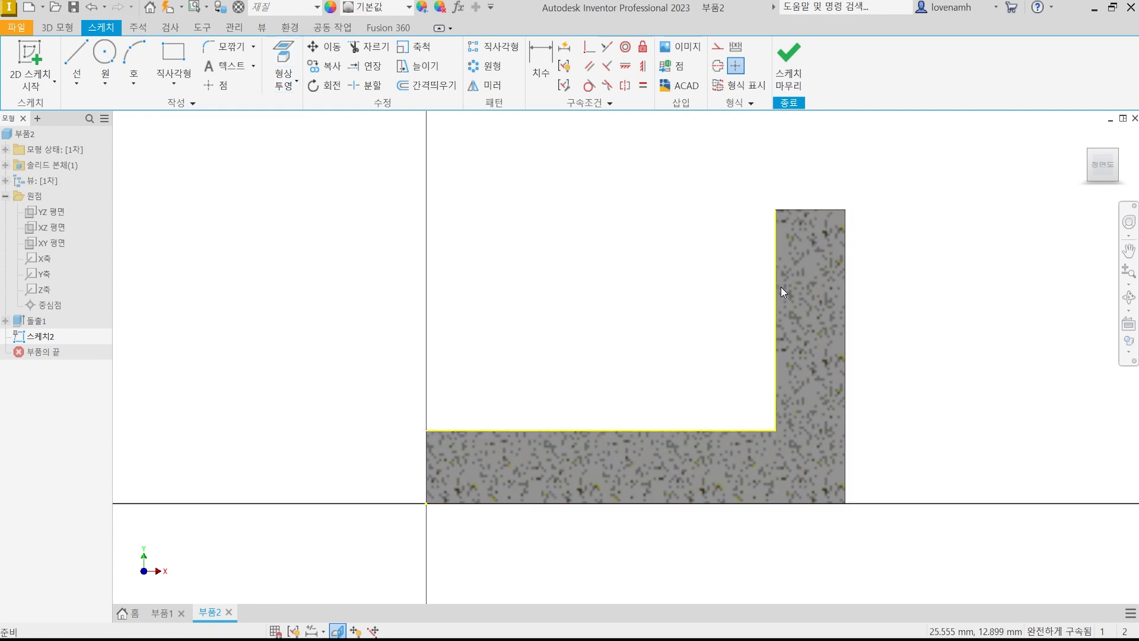
Step: Draw a diagonal line about 29 mm long from the free end of the base's upper edge to the top of the wall's inner edge
left_click(76, 60)
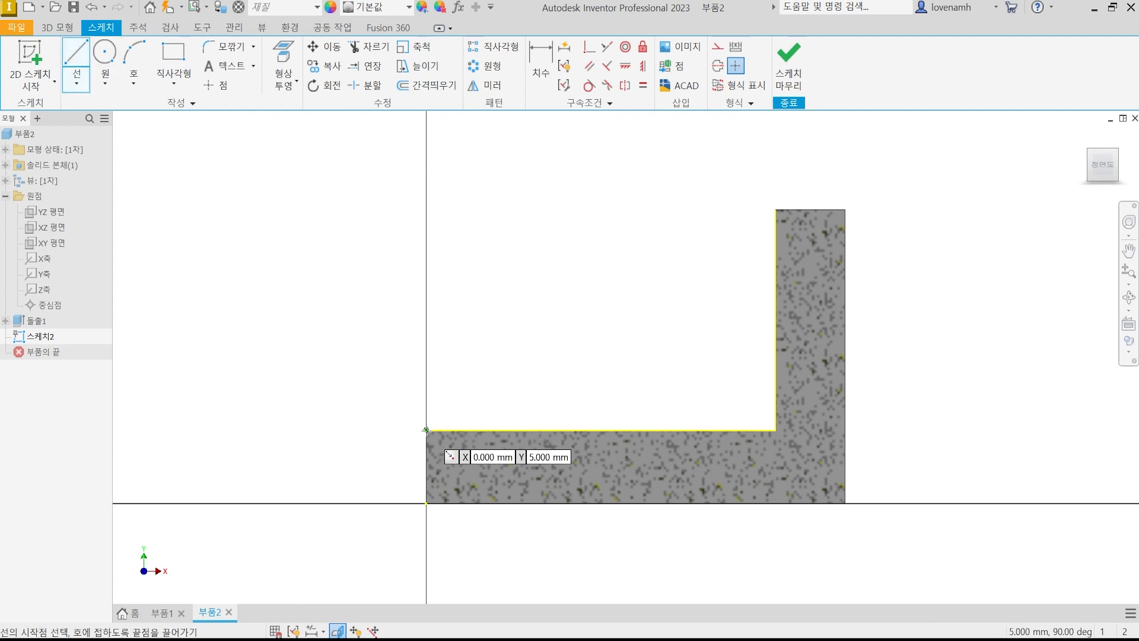
left_click(426, 430)
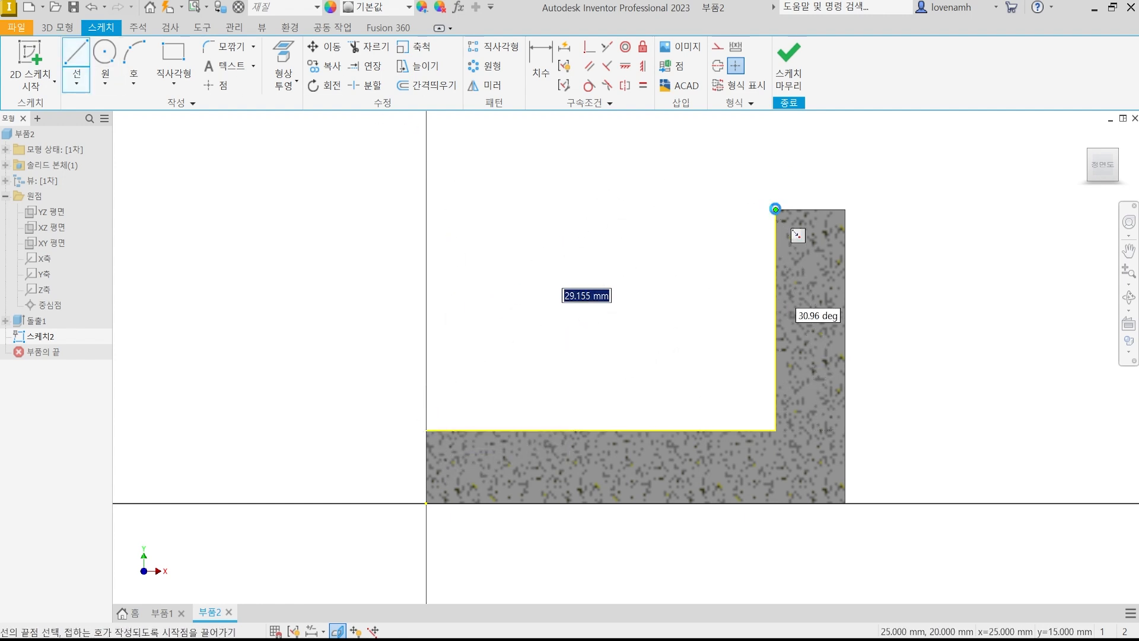
left_click(775, 208)
key("Escape")
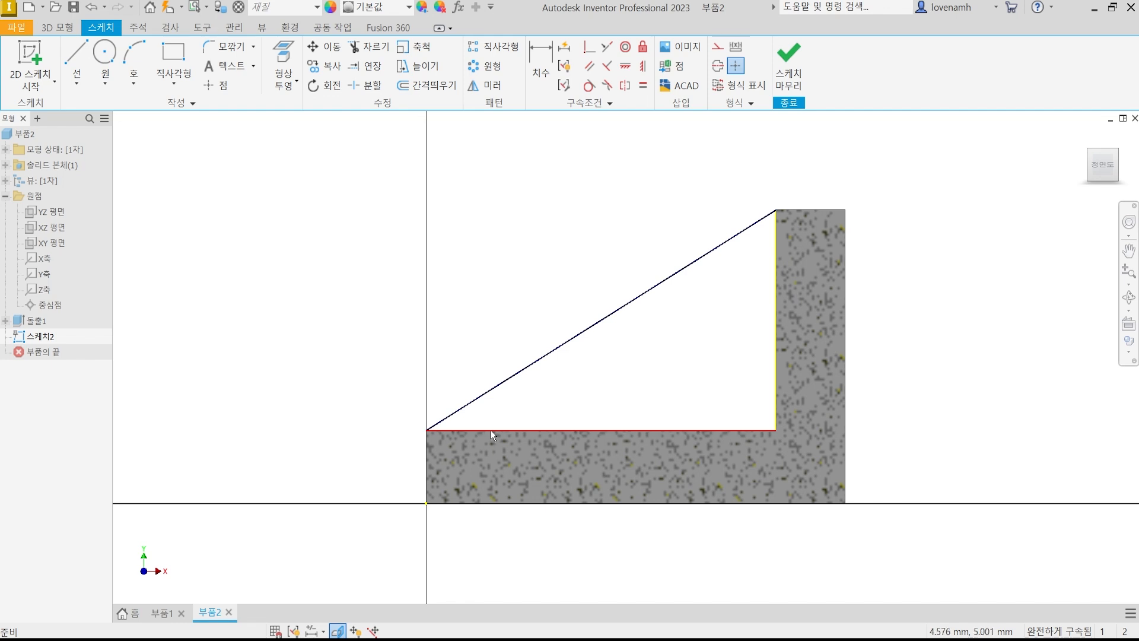
Step: Delete the projected wall edge and base edge from the sketch, keeping the diagonal line
left_click(542, 429)
left_click(775, 318)
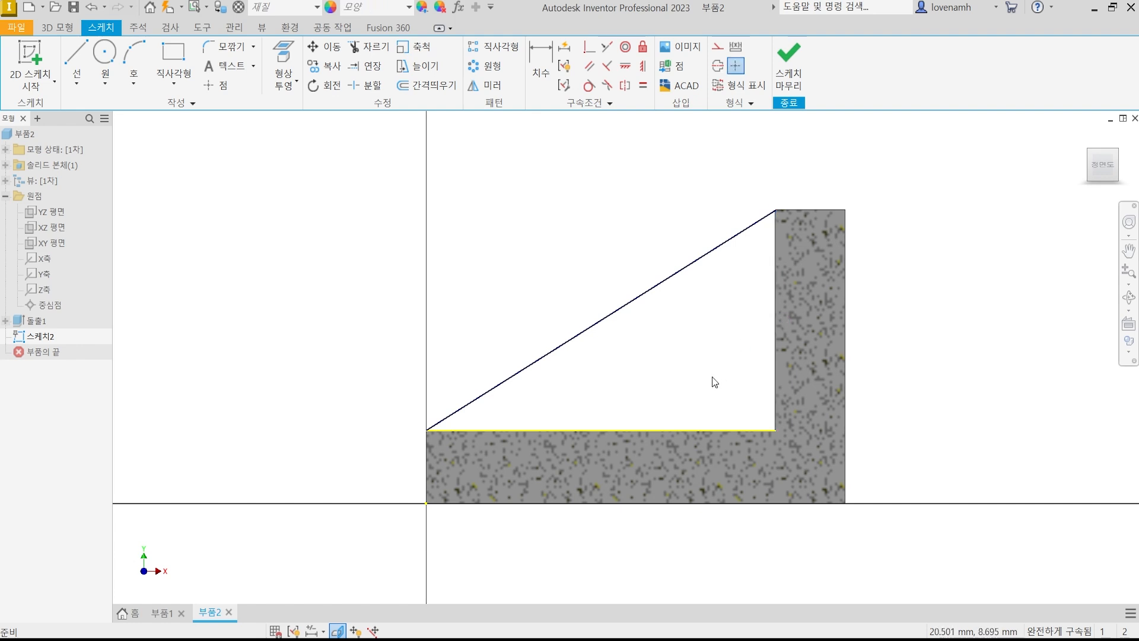
left_click(667, 430)
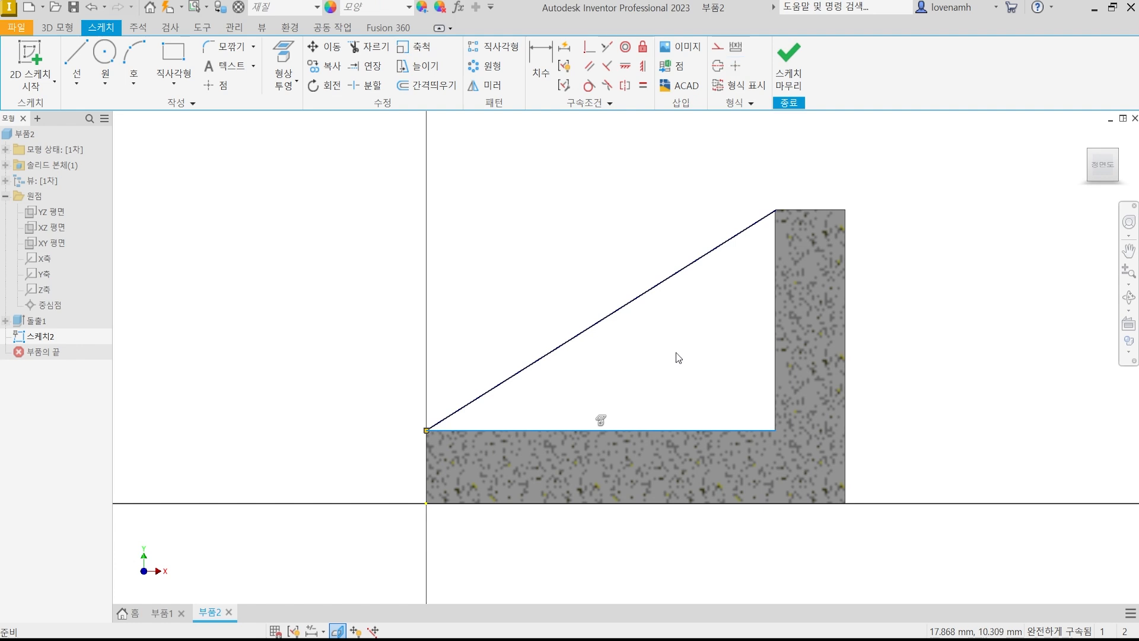
left_click(680, 358)
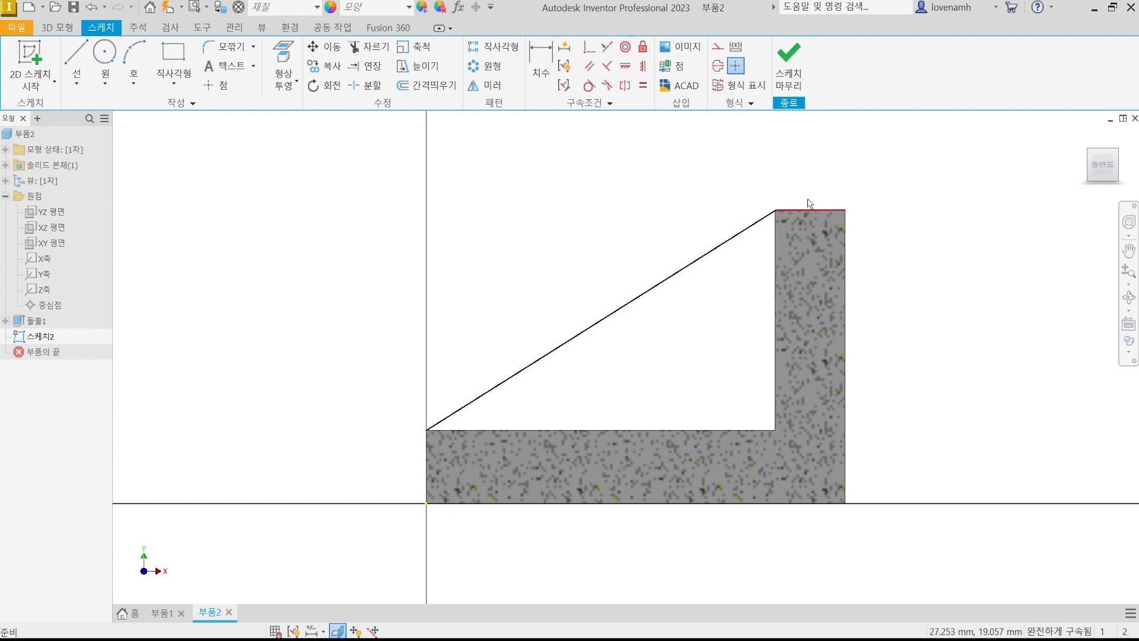
Step: Finish the sketch and start the Rib command for the diagonal profile line
left_click(792, 62)
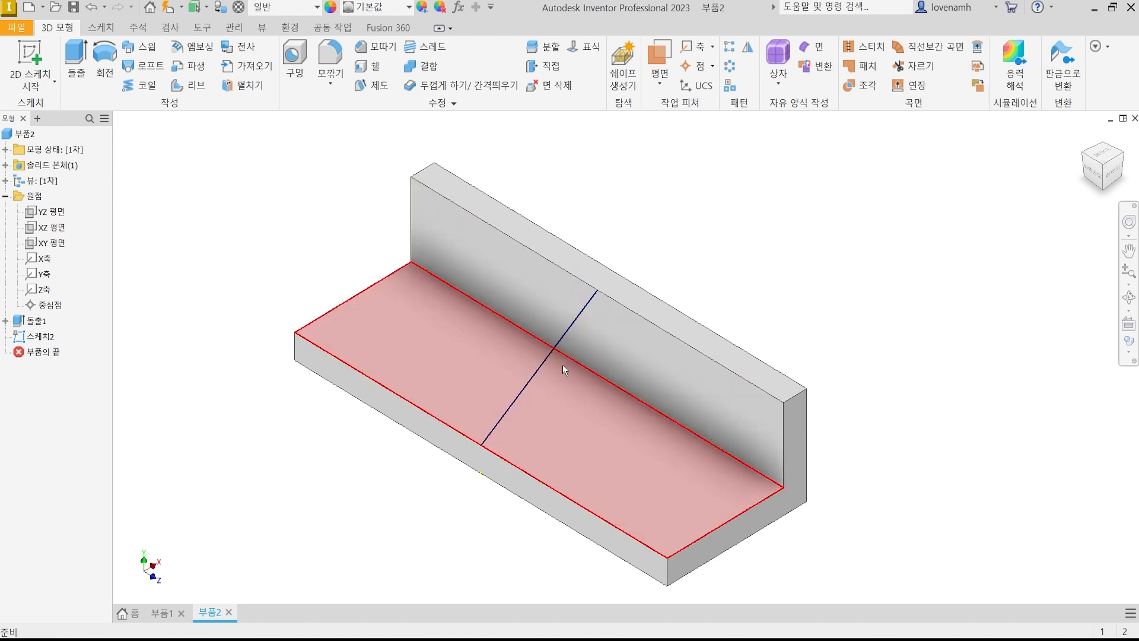
left_click(188, 86)
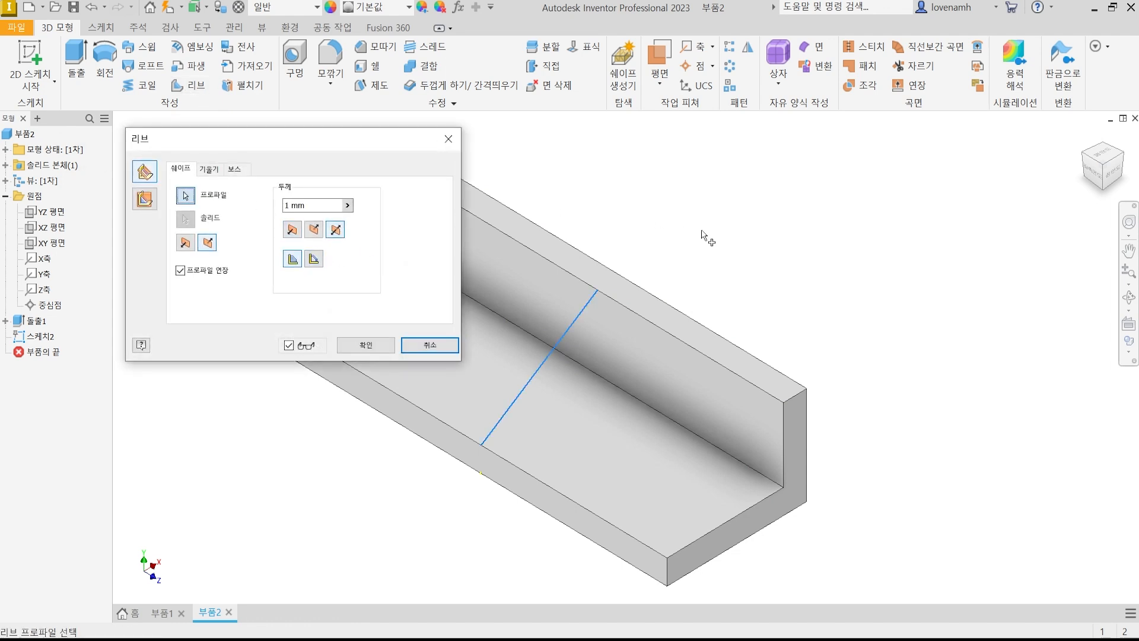
middle_click_drag(704, 236, 852, 218)
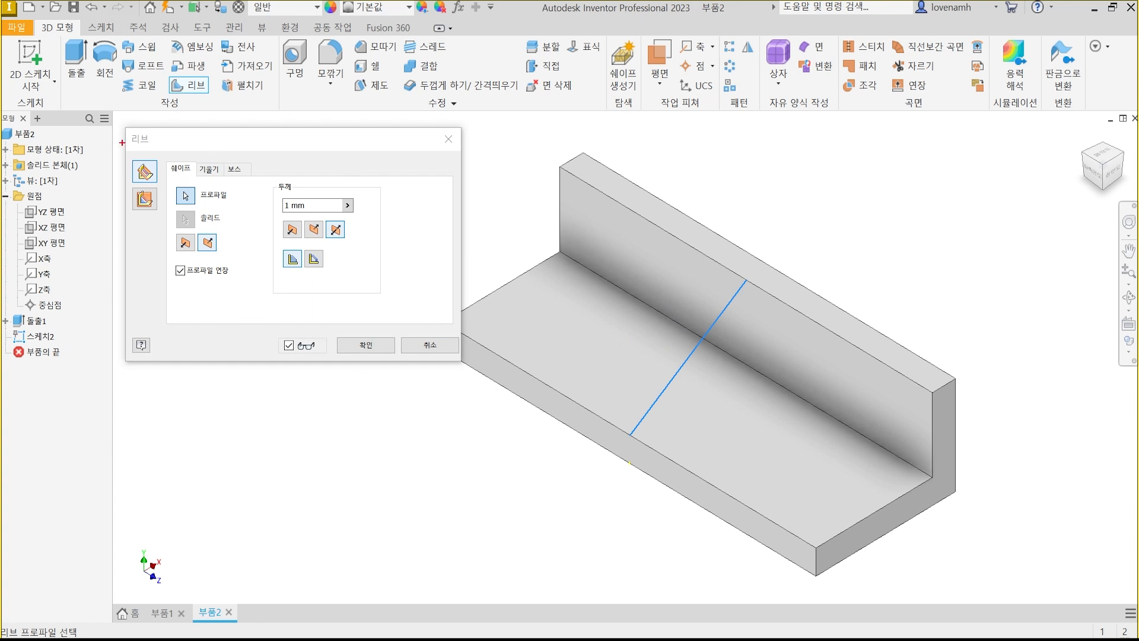
left_click_drag(121, 142, 161, 222)
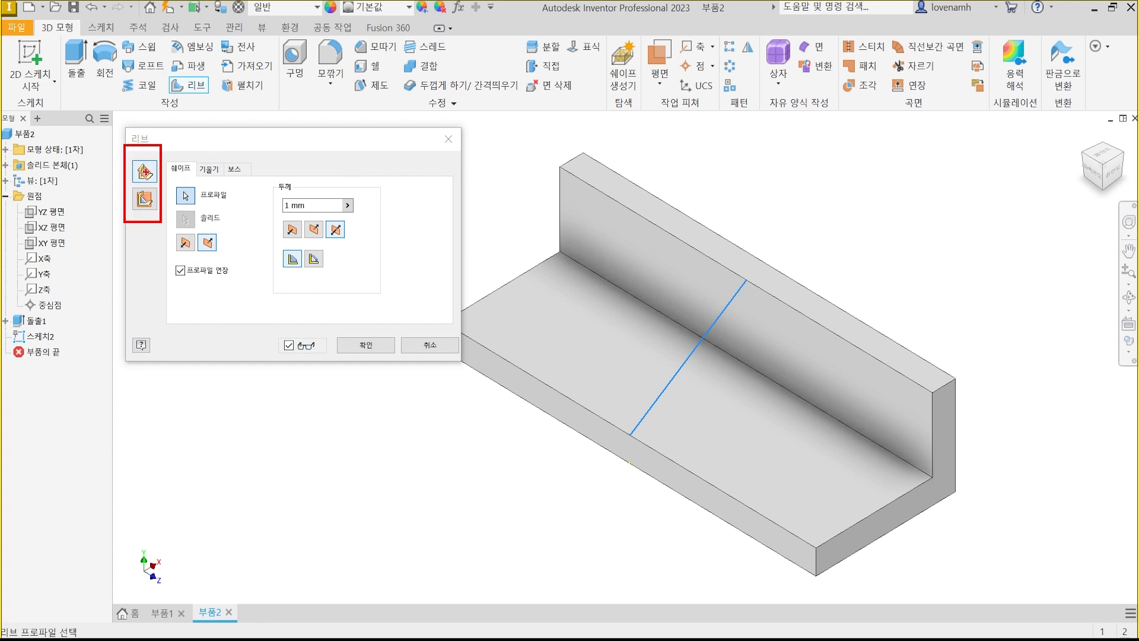
mouse_move(150, 185)
left_mouse_down()
mouse_move(132, 155)
mouse_move(155, 177)
left_mouse_up()
mouse_move(717, 263)
left_mouse_down()
mouse_move(763, 290)
mouse_move(649, 449)
mouse_move(603, 417)
mouse_move(716, 282)
mouse_move(716, 265)
left_mouse_up()
mouse_move(706, 329)
left_mouse_down()
mouse_move(746, 336)
mouse_move(731, 357)
left_mouse_up()
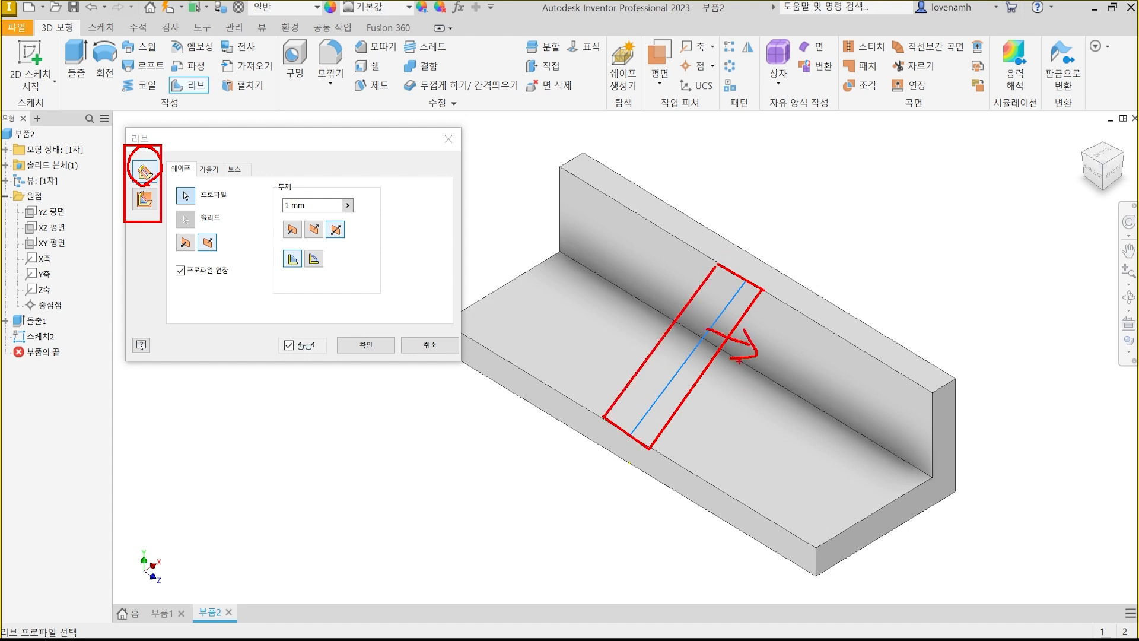
mouse_move(165, 144)
left_mouse_down()
mouse_move(134, 181)
mouse_move(168, 189)
left_mouse_up()
left_click_drag(729, 291, 726, 371)
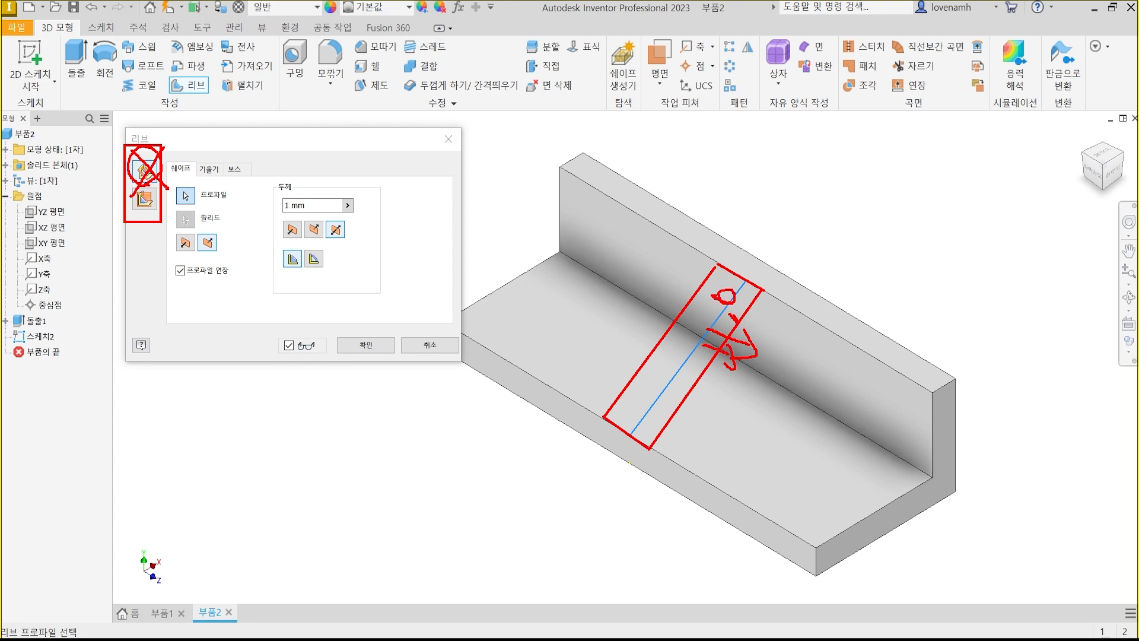
key("Escape")
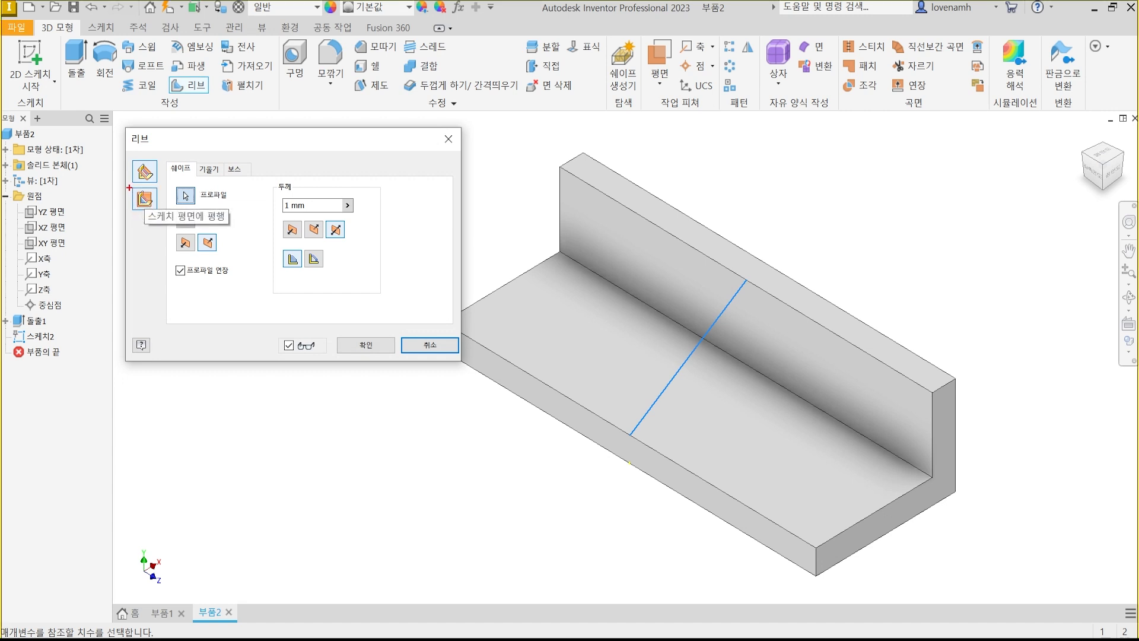
left_click_drag(129, 187, 159, 214, "ctrl")
key("Escape")
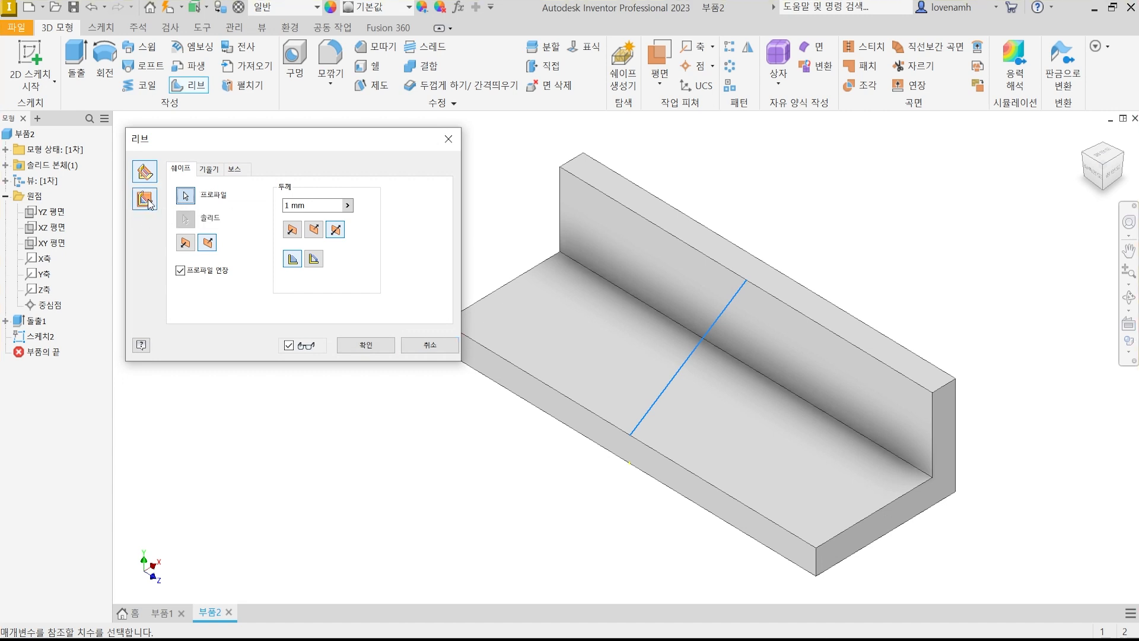
Step: Try a rib parallel to the sketch plane, filling toward the inner corner, with a thickness of 5 mm
left_click(147, 173)
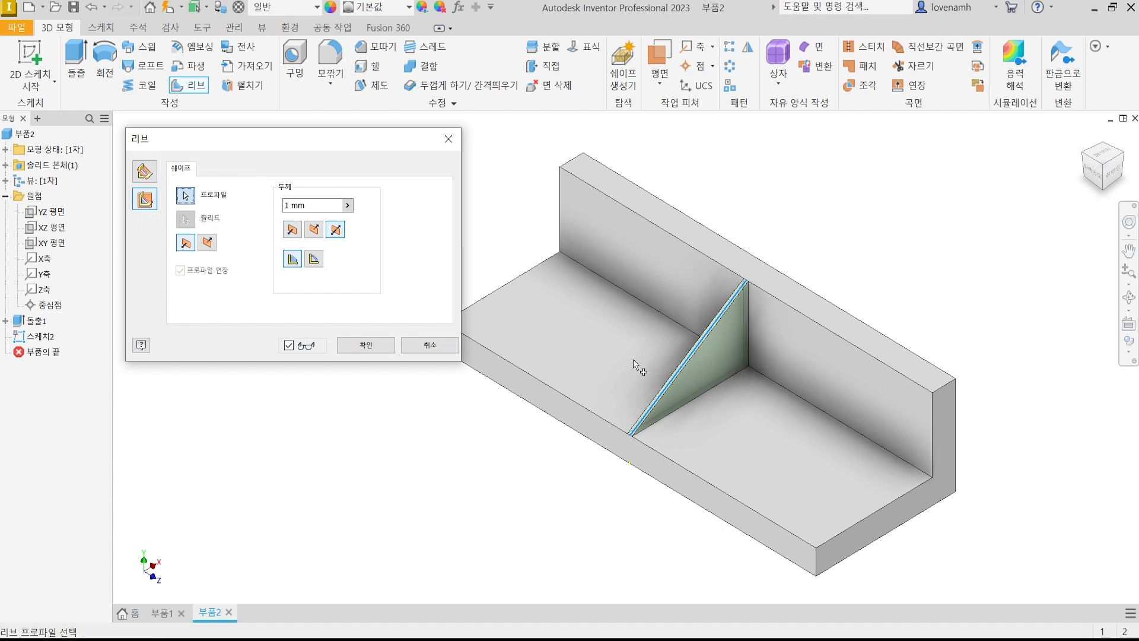
scroll(718, 358, "down", 3)
scroll(718, 357, "up", 8)
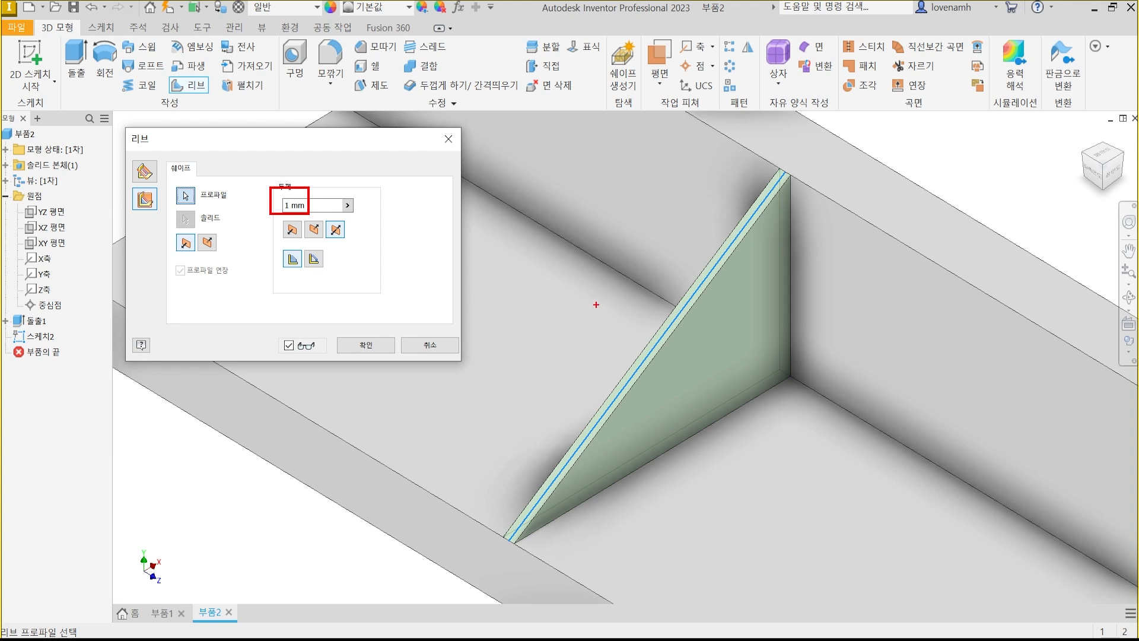
key("Escape")
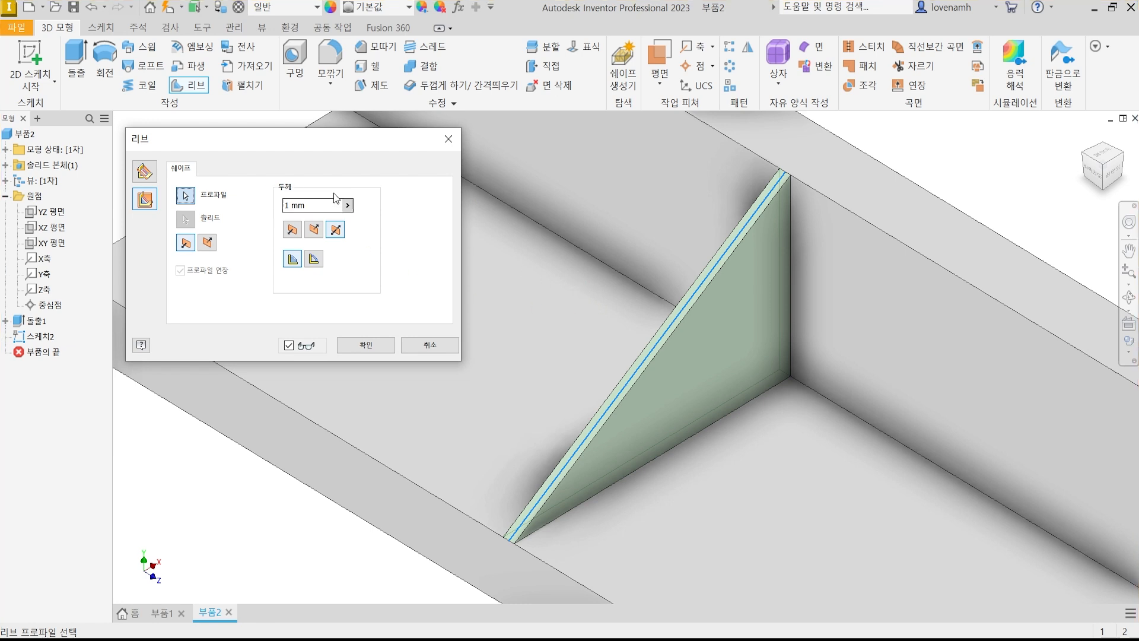
left_click_drag(320, 207, 254, 208)
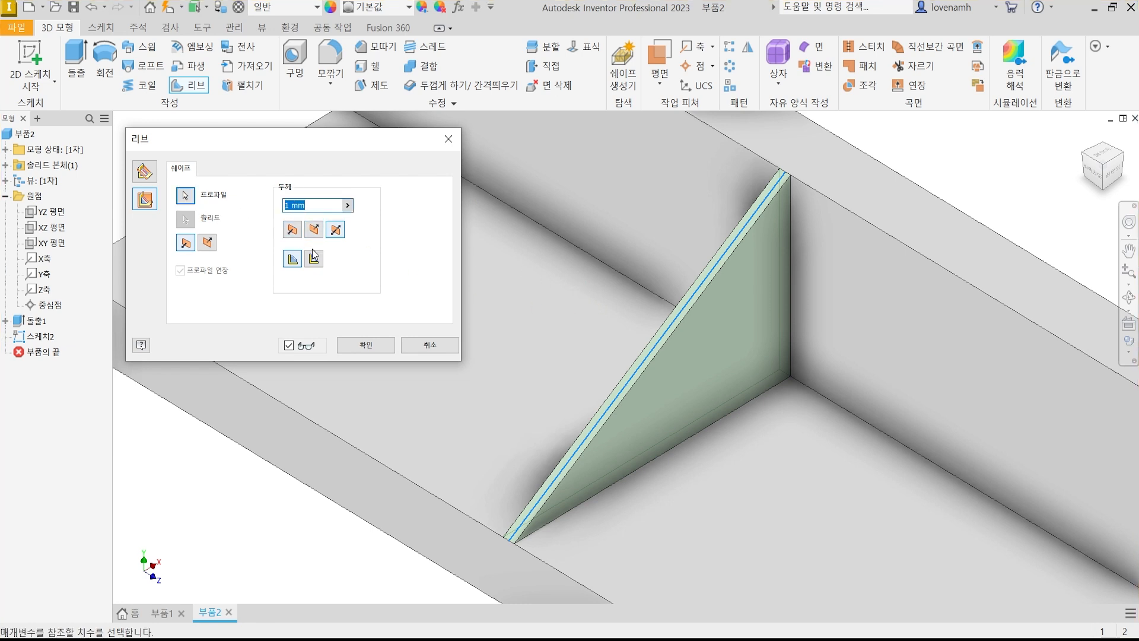
type("5")
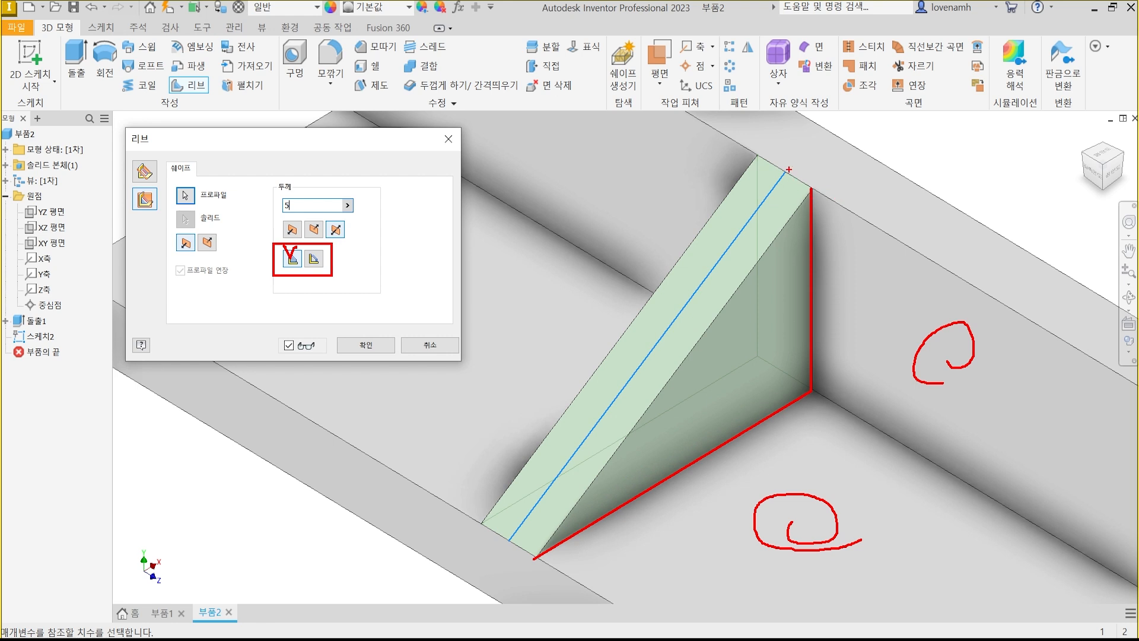
mouse_move(789, 169)
left_mouse_down()
mouse_move(740, 217)
mouse_move(510, 538)
left_mouse_up()
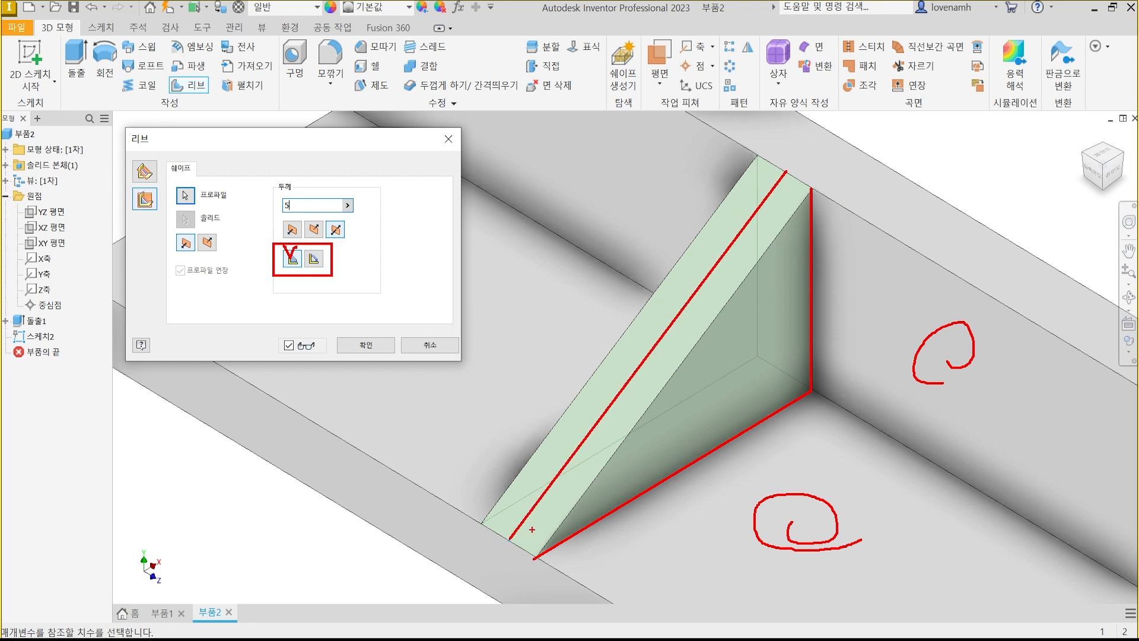
mouse_move(652, 358)
left_mouse_down()
mouse_move(751, 358)
mouse_move(727, 383)
left_mouse_up()
left_click_drag(817, 488, 792, 477)
mouse_move(938, 368)
left_mouse_down()
mouse_move(896, 318)
mouse_move(904, 344)
left_mouse_up()
mouse_move(292, 274)
left_mouse_down()
mouse_move(277, 267)
mouse_move(301, 264)
mouse_move(294, 278)
left_mouse_up()
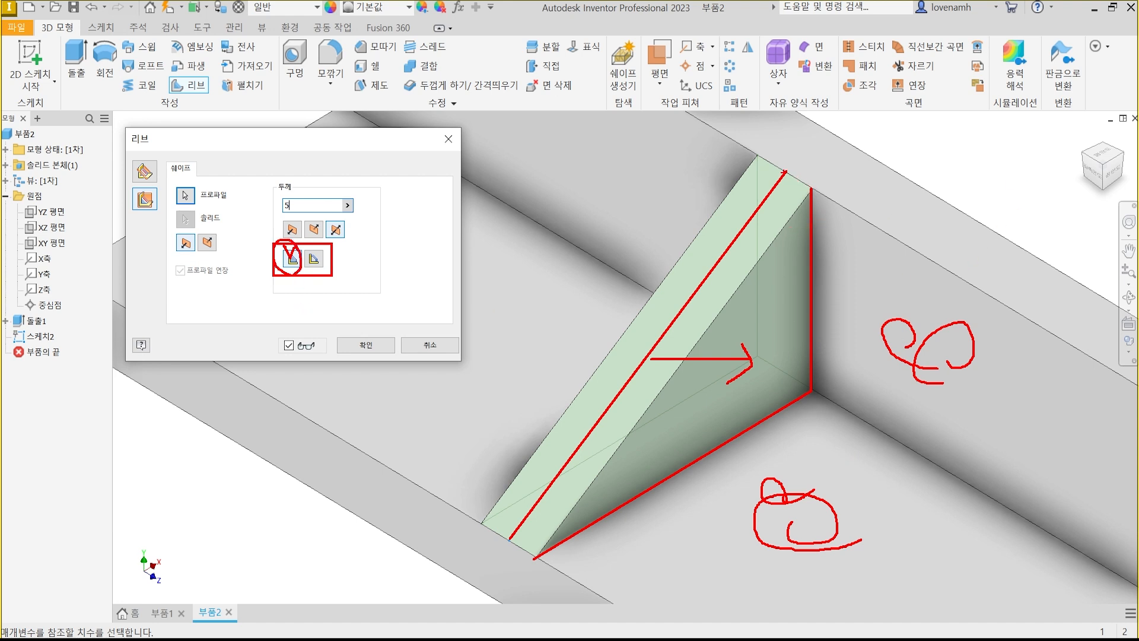
mouse_move(888, 233)
left_mouse_down()
mouse_move(877, 270)
mouse_move(885, 268)
left_mouse_up()
key("Escape")
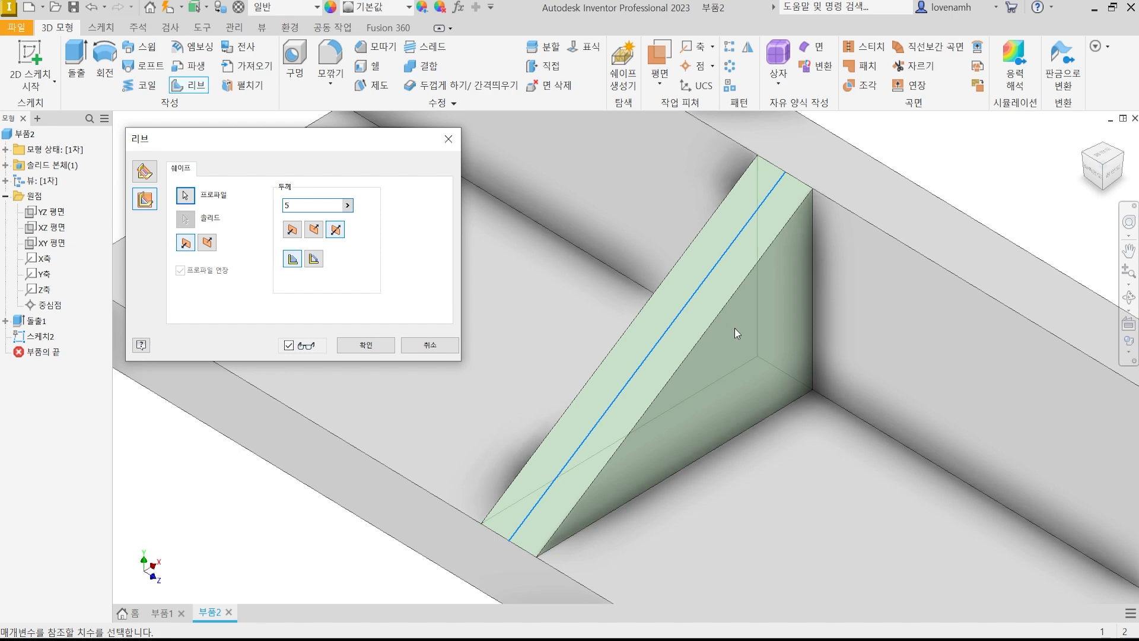
Step: Cancel the rib and open the recent part file 본체.ipt dated 2024-11-30
key("Escape")
scroll(761, 333, "down", 5)
scroll(760, 326, "up", 8)
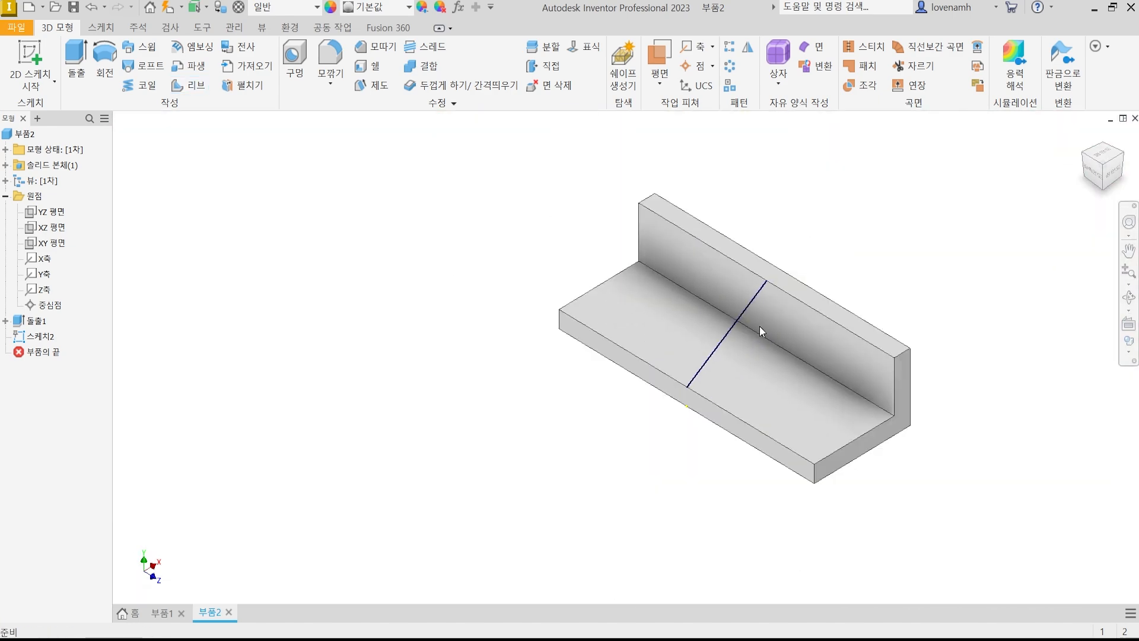
scroll(761, 331, "up", 4)
scroll(501, 302, "down", 3)
scroll(682, 368, "up", 1)
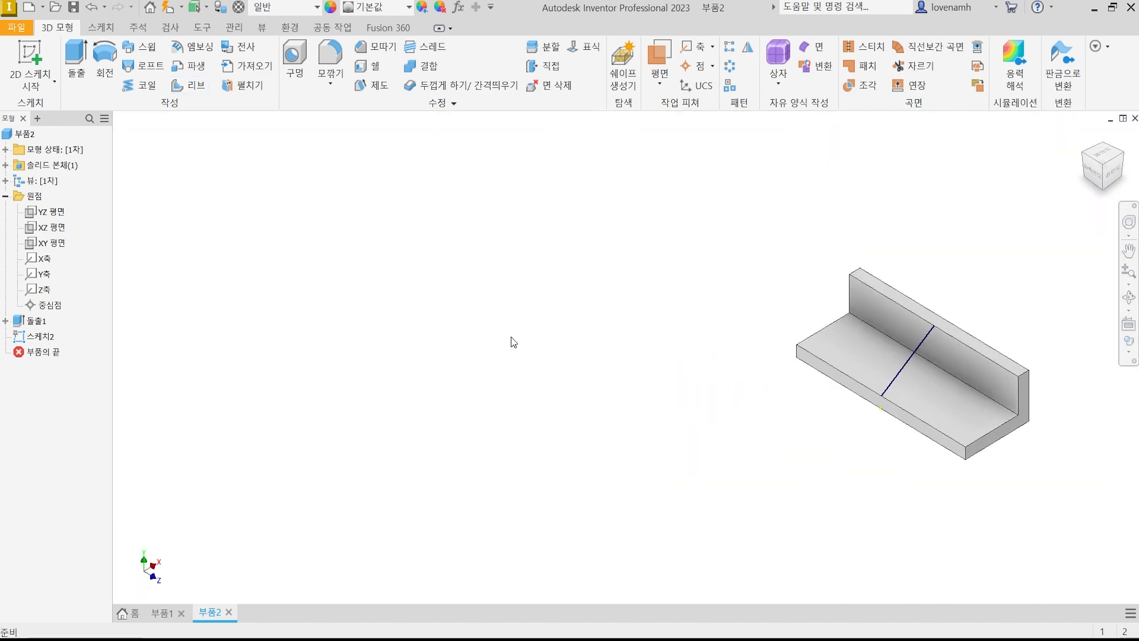
key("ctrl+2")
mouse_move(539, 354)
left_mouse_down()
mouse_move(458, 305)
mouse_move(597, 240)
mouse_move(539, 354)
left_mouse_up()
key("Escape")
left_click_drag(484, 322, 374, 278)
left_click(127, 612)
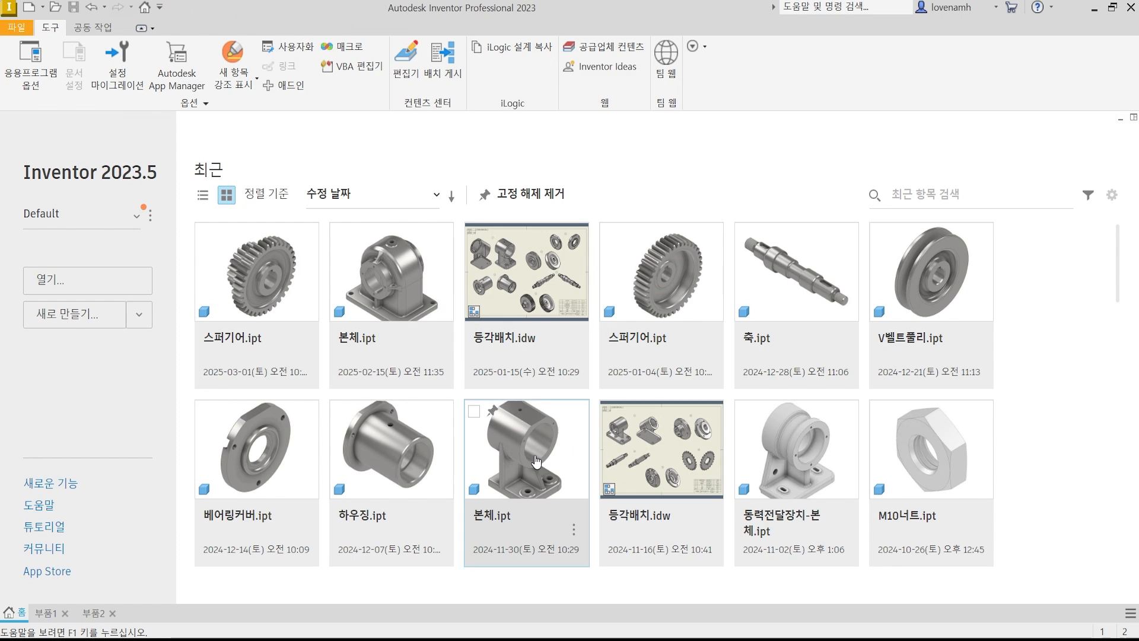
left_click(497, 500)
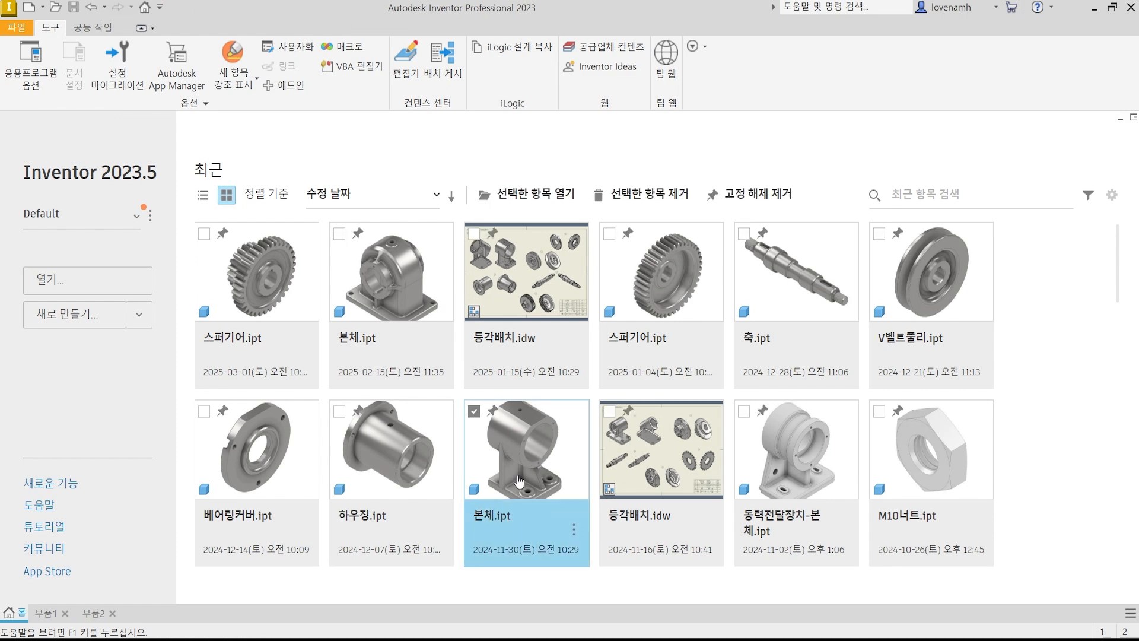
left_click(516, 469)
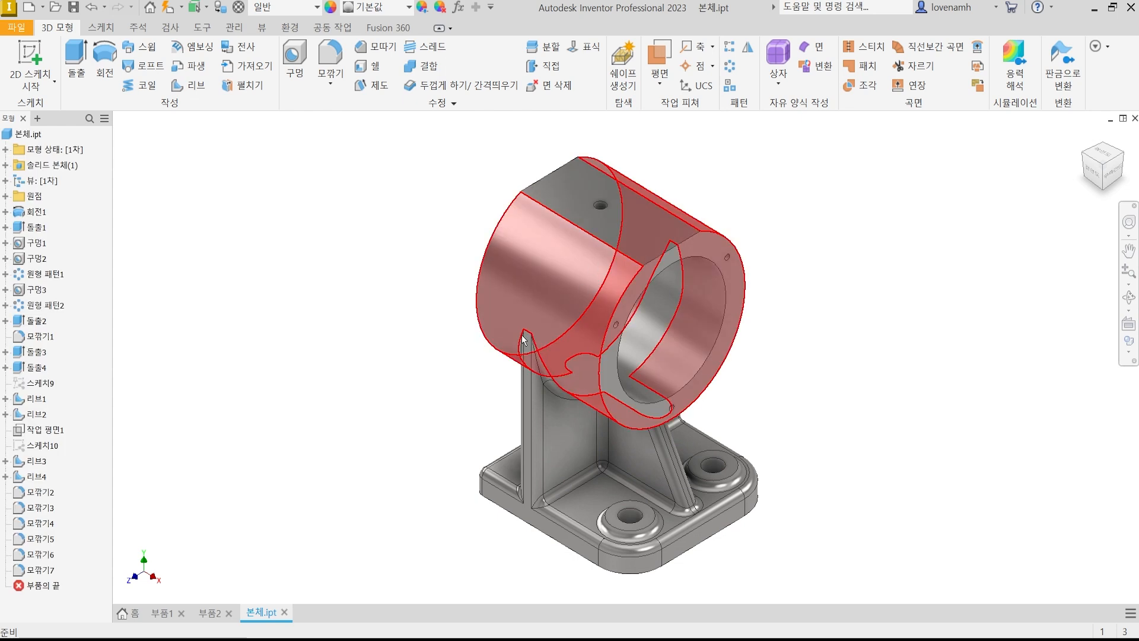
Step: Examine how the ribs of the housing body join the cylinder and base, using the right side view
middle_click_drag(714, 376, 735, 300)
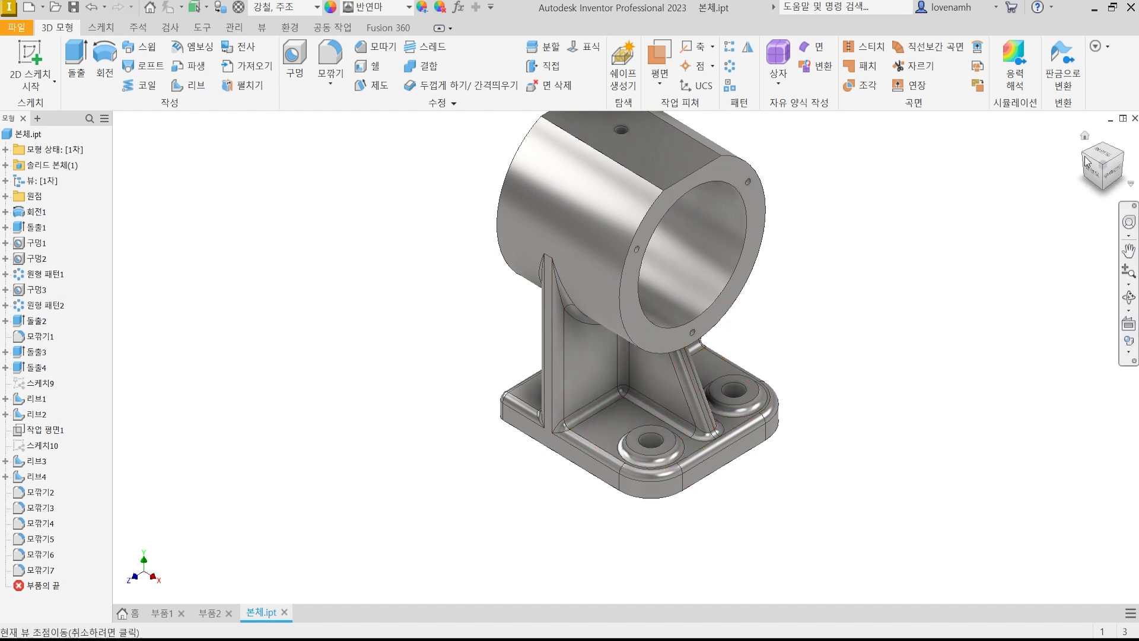
left_click(1114, 173)
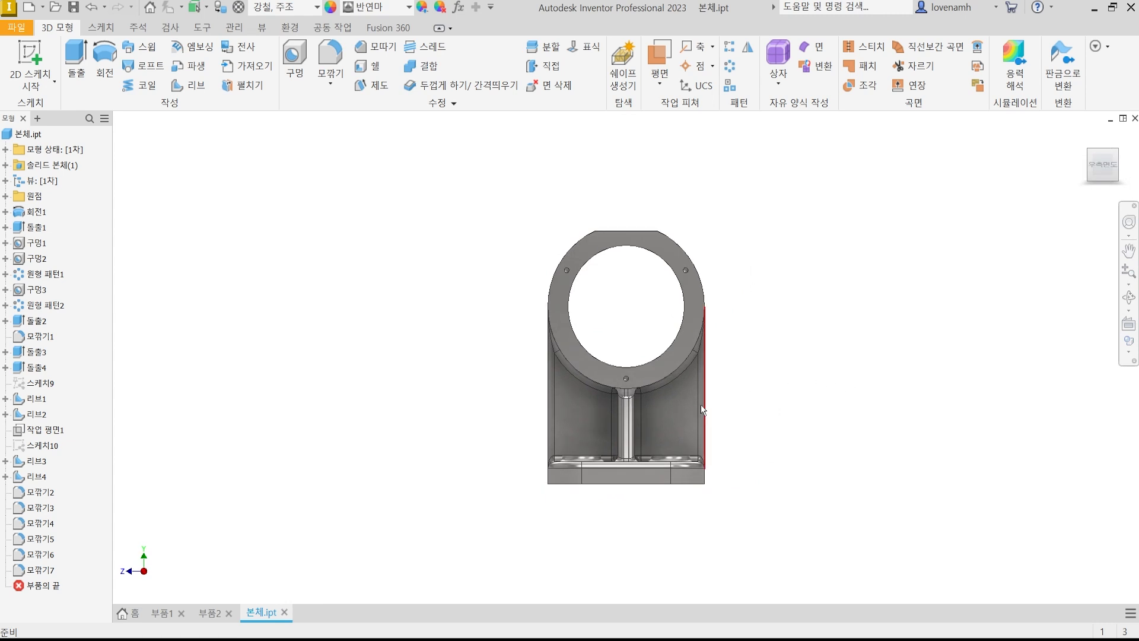
scroll(608, 437, "up", 3)
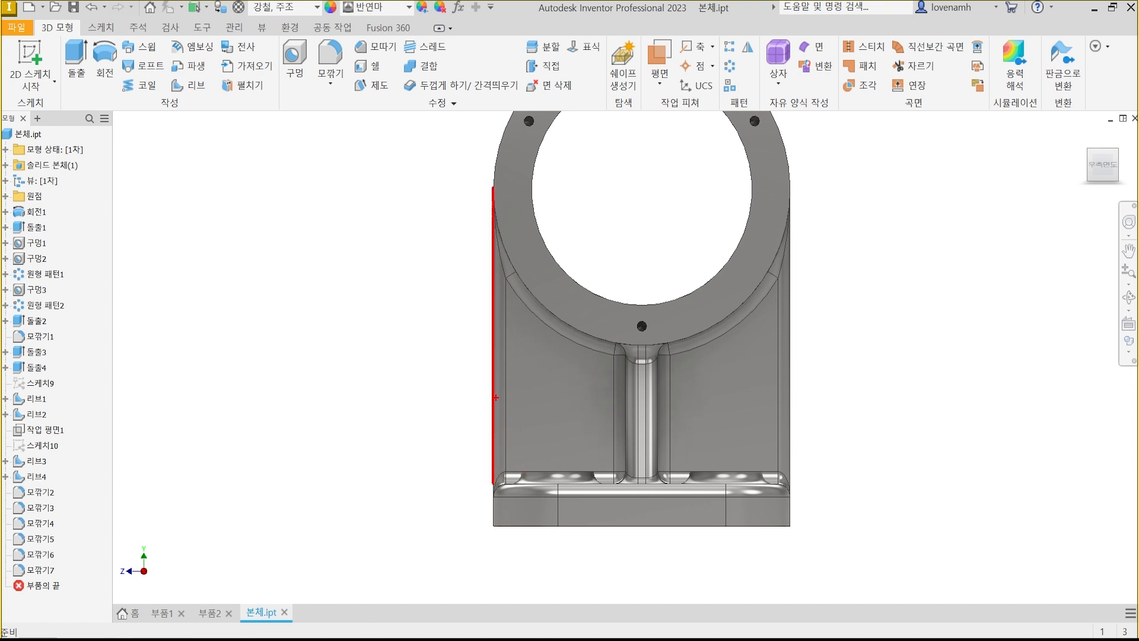
mouse_move(613, 406)
left_mouse_down()
mouse_move(614, 396)
mouse_move(593, 418)
left_mouse_up()
mouse_move(533, 373)
left_mouse_down()
mouse_move(579, 363)
mouse_move(519, 383)
left_mouse_up()
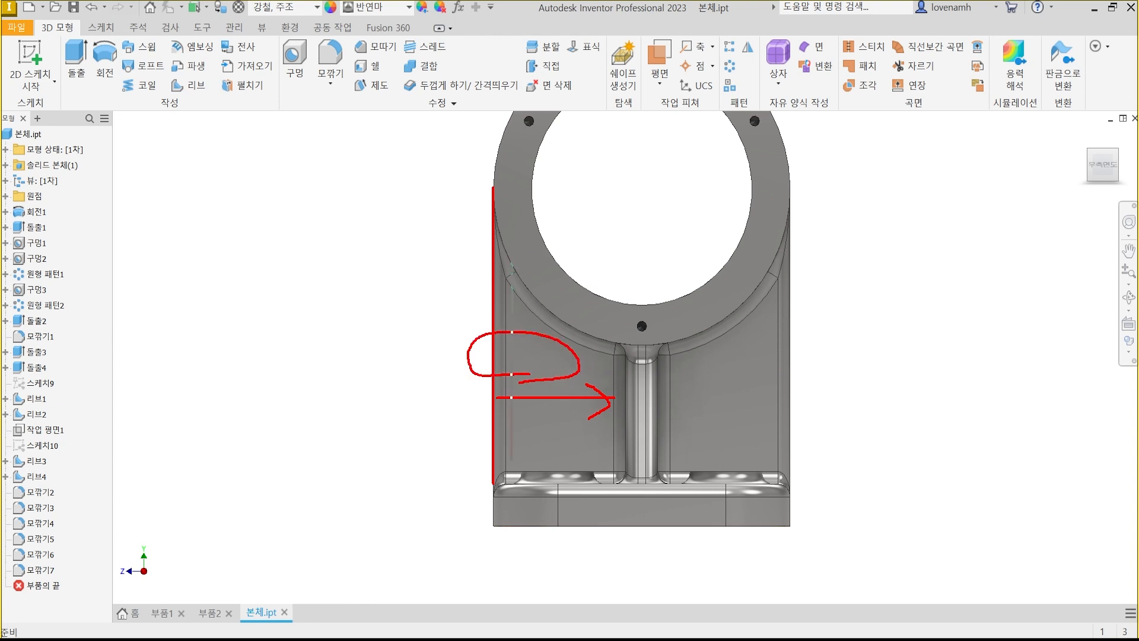
left_click_drag(512, 475, 512, 476, "shift")
key("Escape")
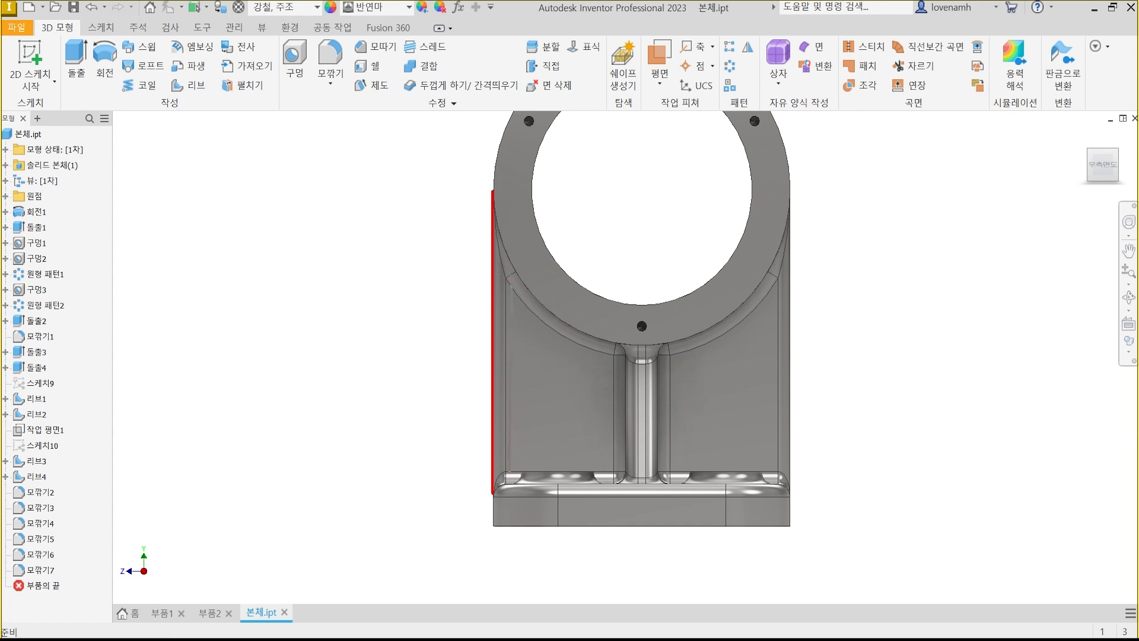
left_click_drag(511, 273, 510, 473)
mouse_move(526, 402)
left_mouse_down()
mouse_move(469, 392)
mouse_move(528, 391)
left_mouse_up()
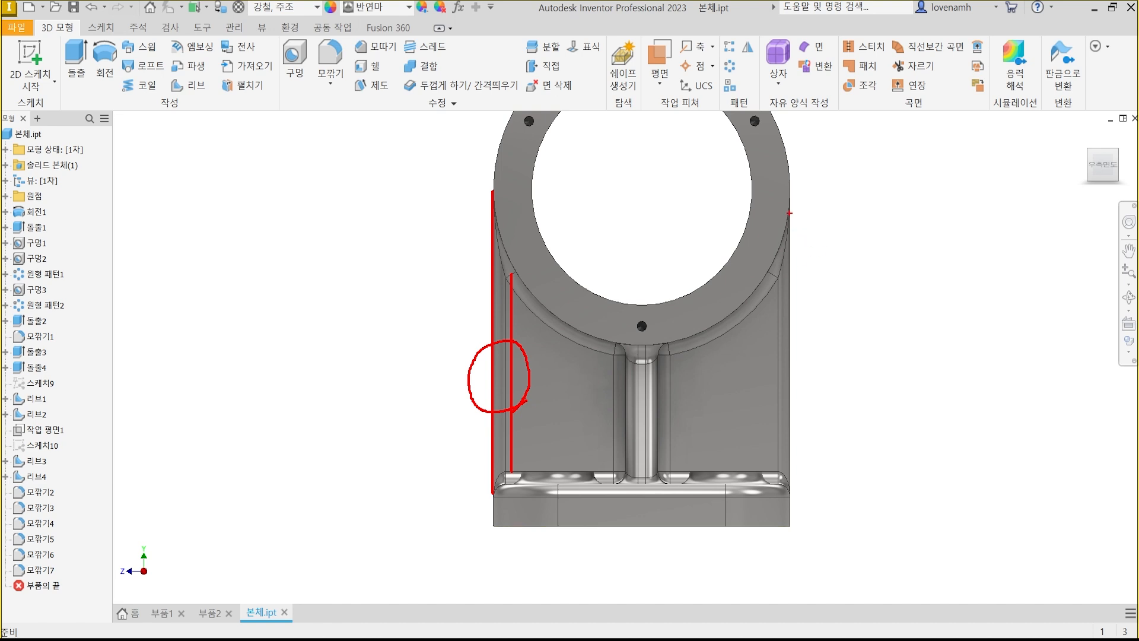
left_click_drag(793, 193, 790, 484)
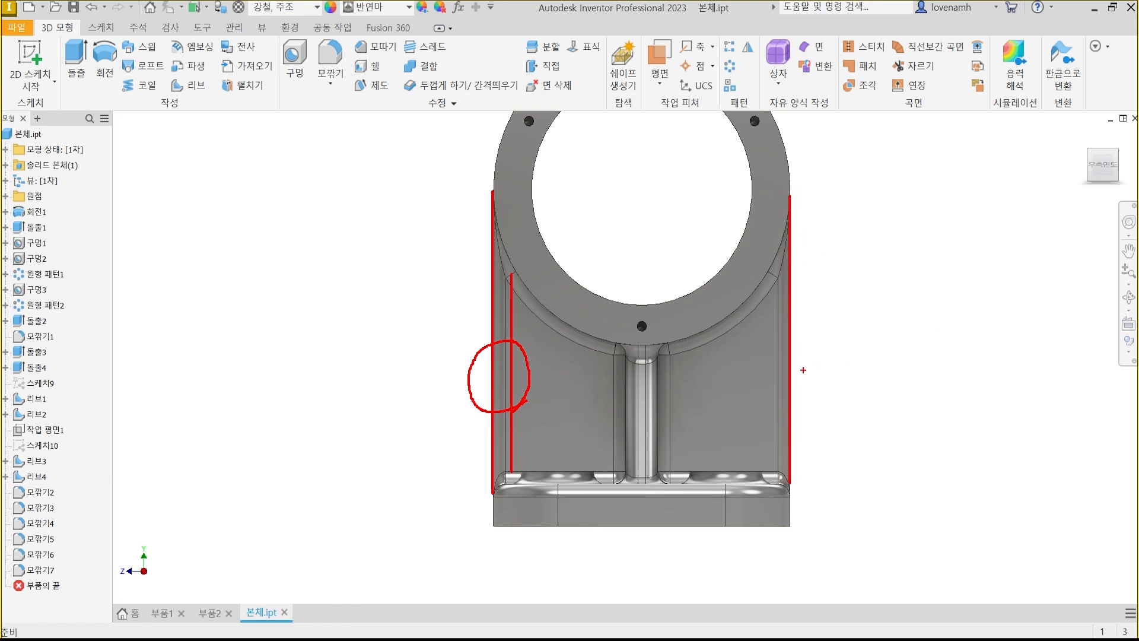
left_click_drag(799, 371, 602, 372)
mouse_move(523, 310)
left_mouse_down()
mouse_move(555, 299)
mouse_move(515, 309)
left_mouse_up()
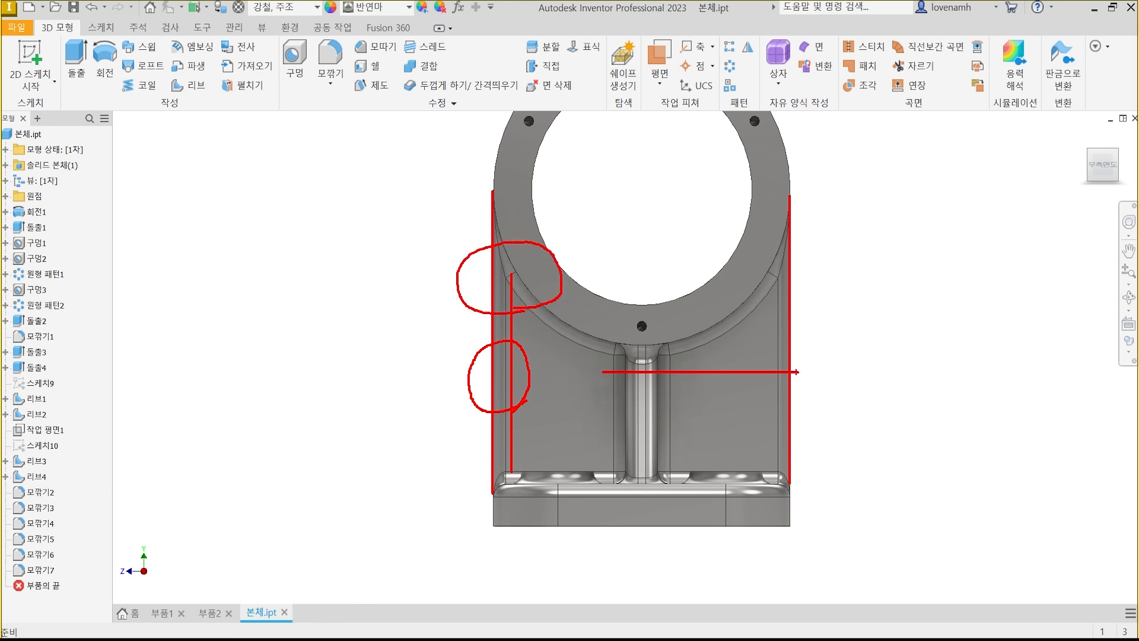
mouse_move(796, 371)
left_mouse_down()
mouse_move(575, 372)
mouse_move(601, 390)
left_mouse_up()
key("Escape")
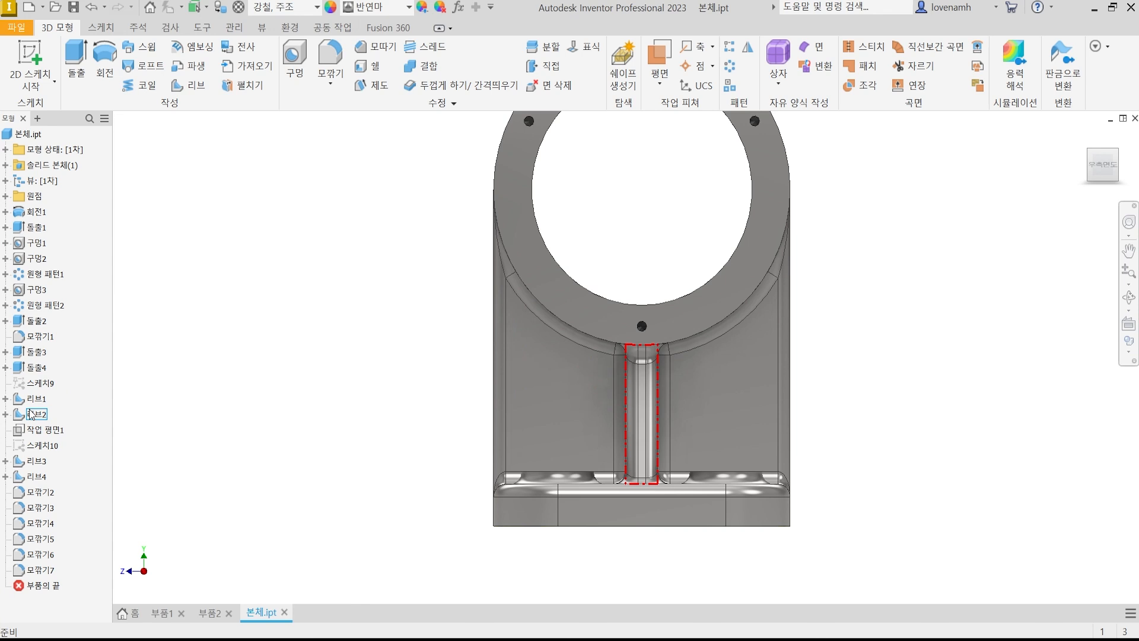
Step: Highlight ribs 리브3, 리브1 and 리브2 of the housing in turn and examine their positions from several angles
left_click(36, 465)
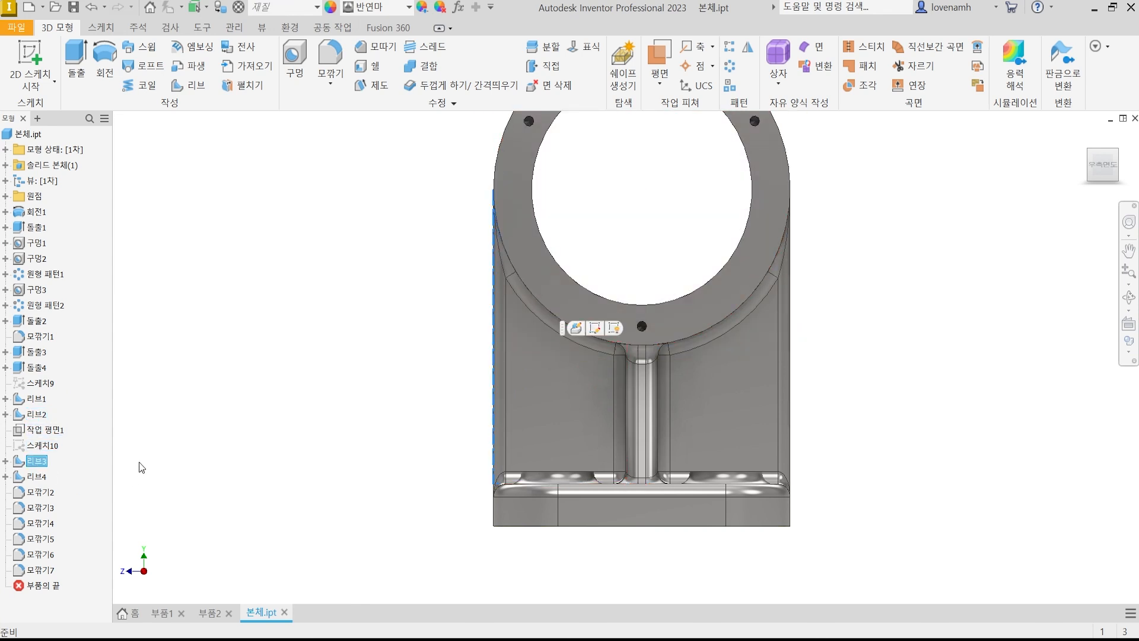
left_click(160, 452)
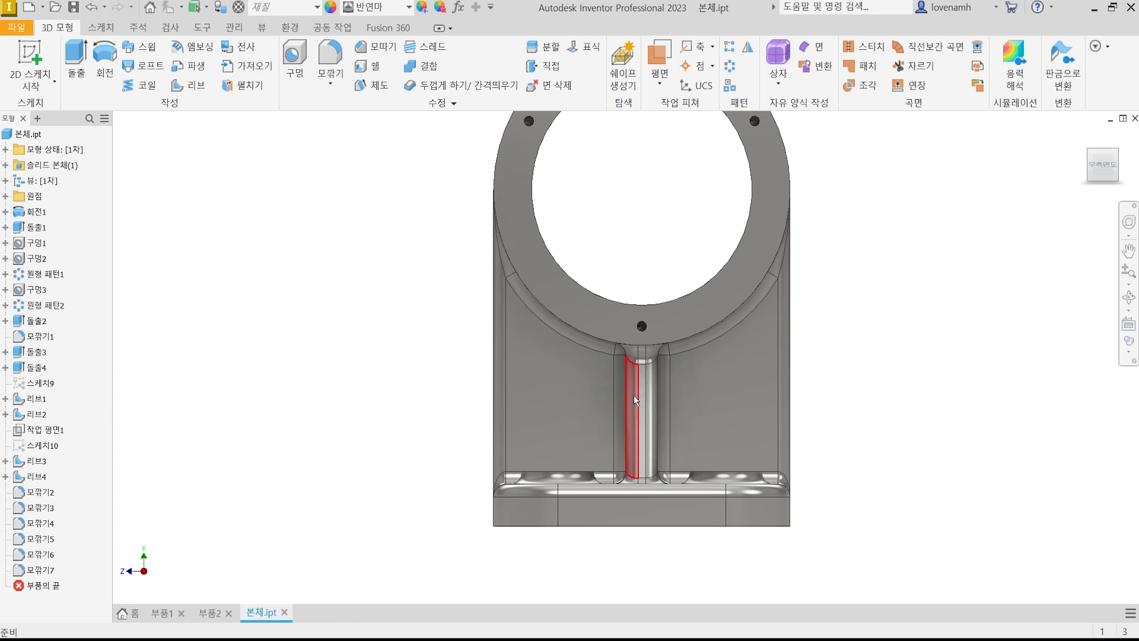
left_click(37, 399)
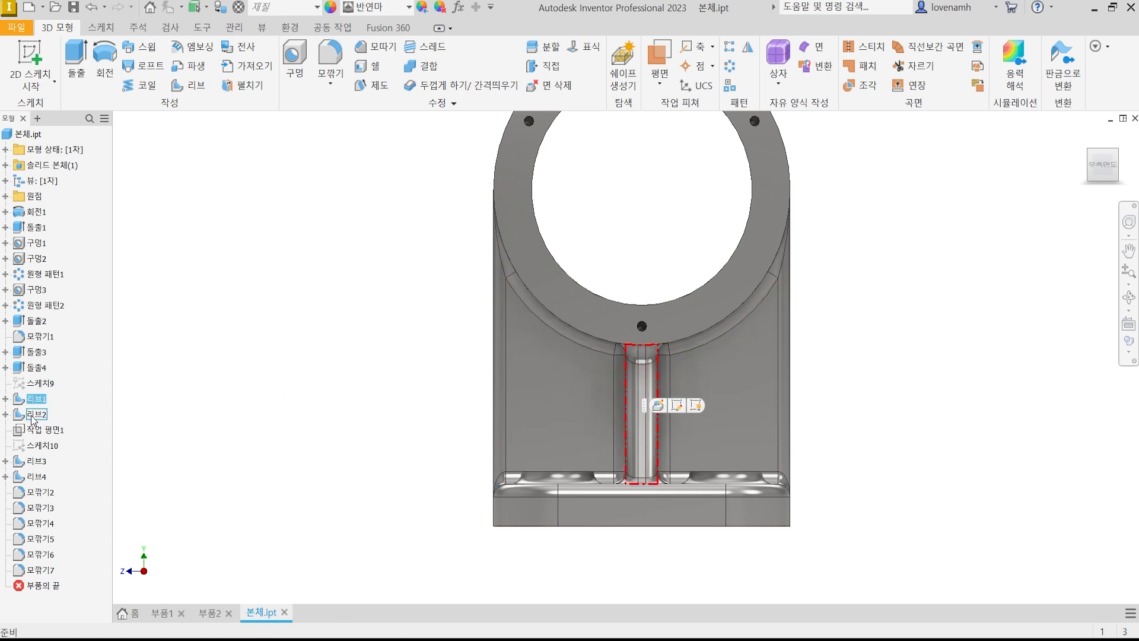
middle_click_drag(391, 424, 525, 401, "shift")
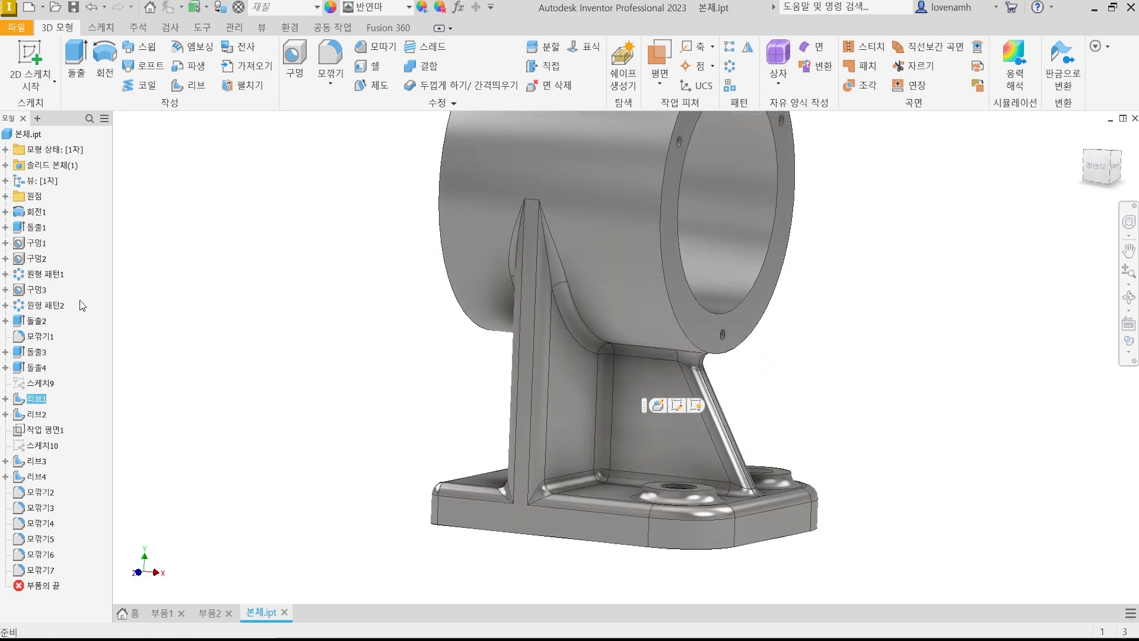
left_click(178, 386)
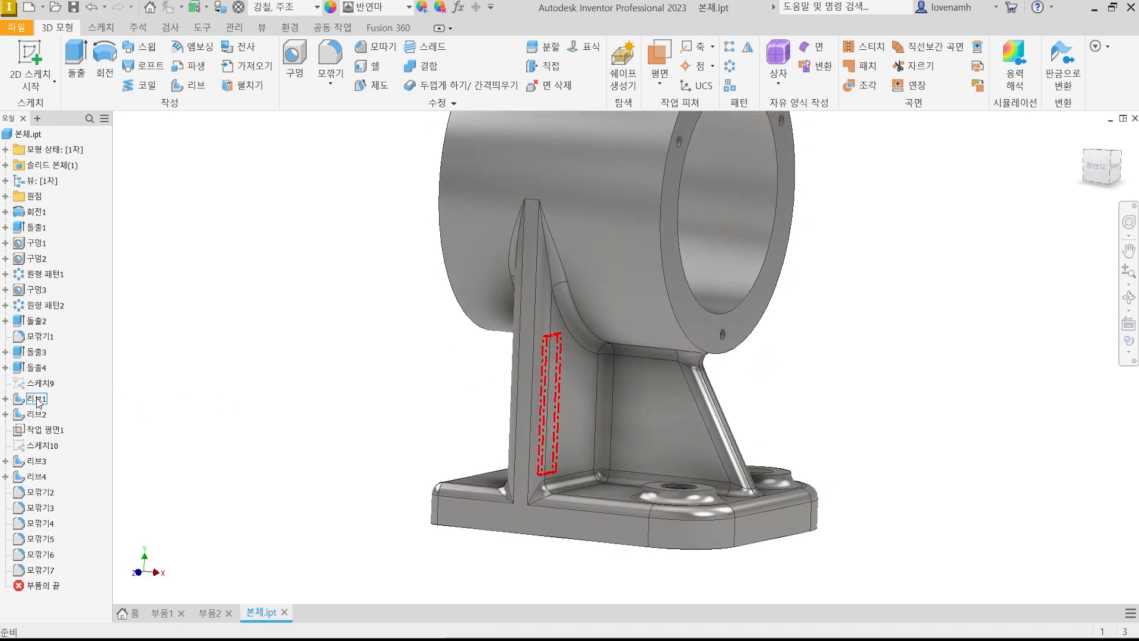
middle_click_drag(401, 396, 522, 345, "shift")
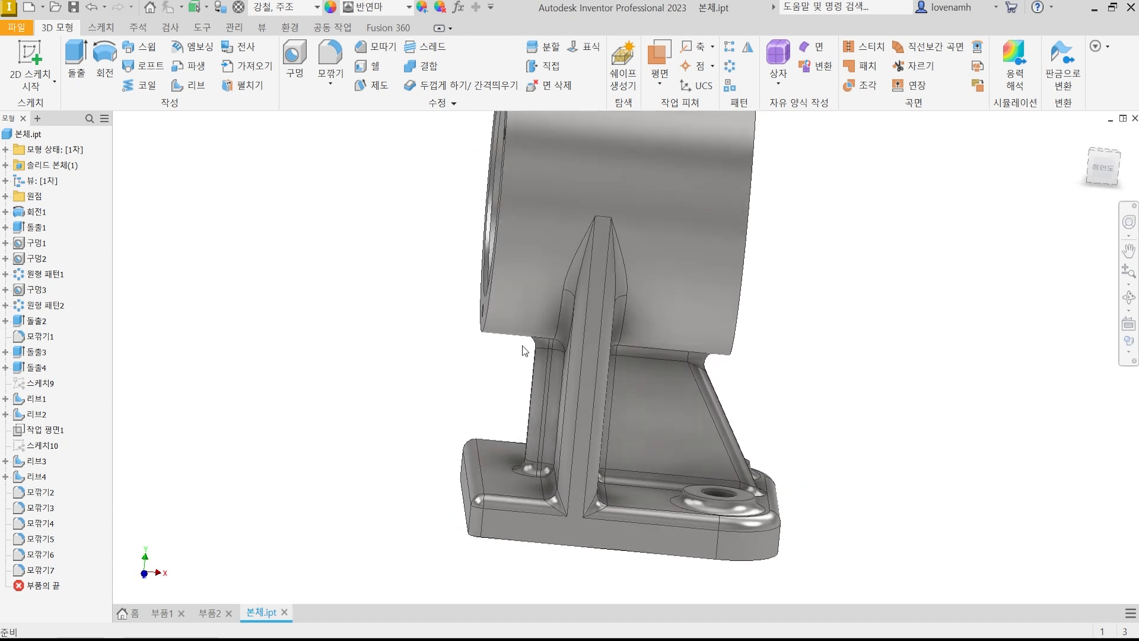
left_click(33, 399)
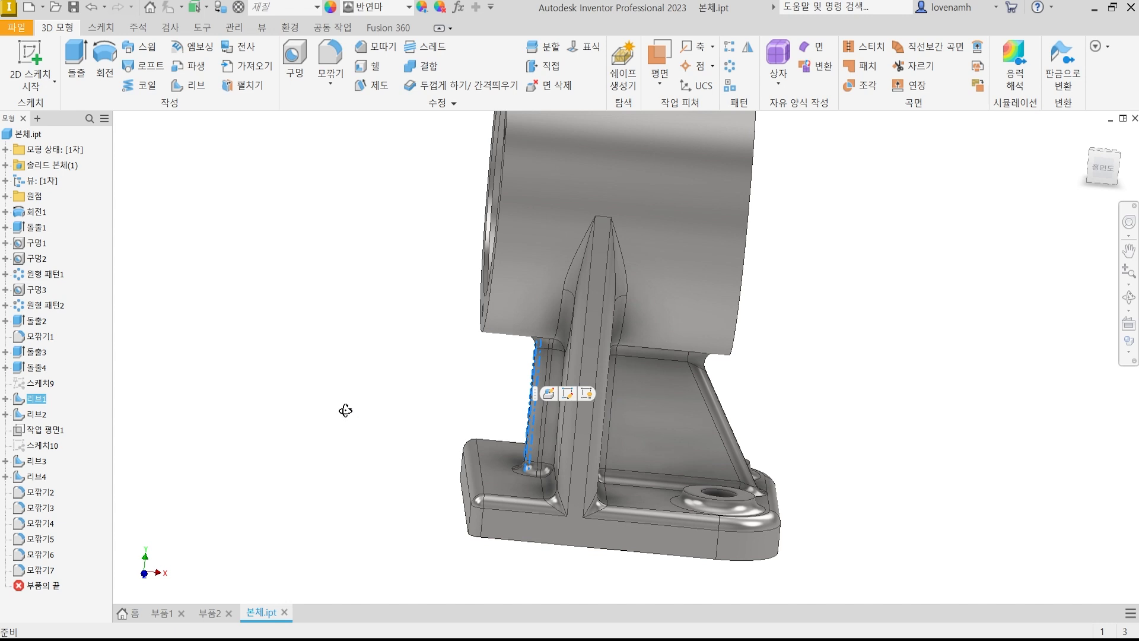
middle_click_drag(345, 410, 323, 407, "shift")
left_click(49, 413)
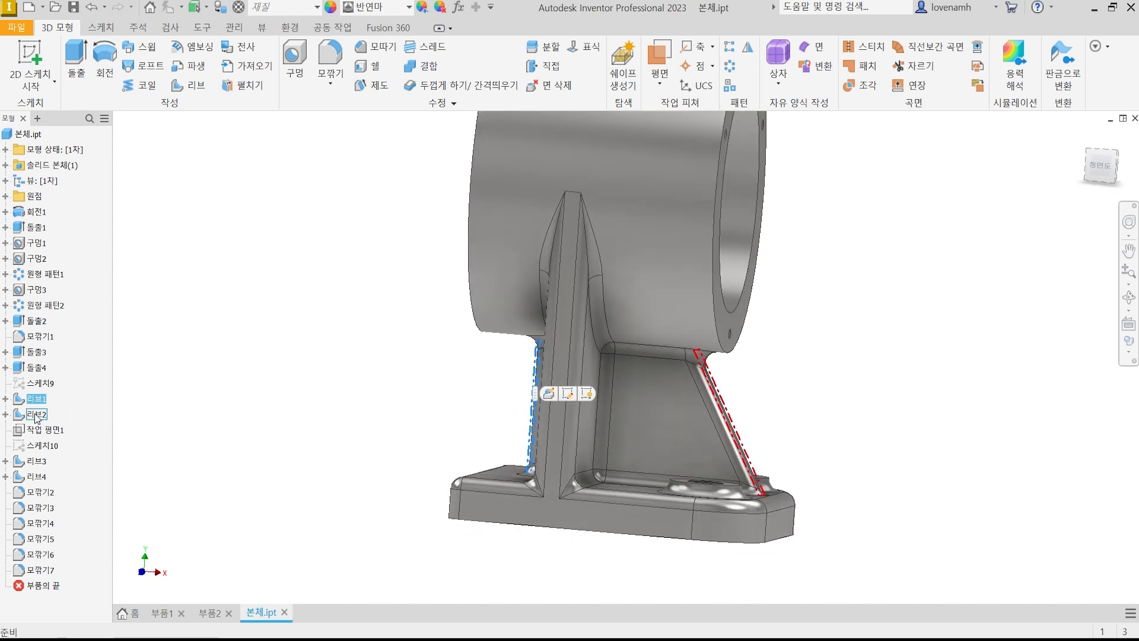
left_click(203, 422)
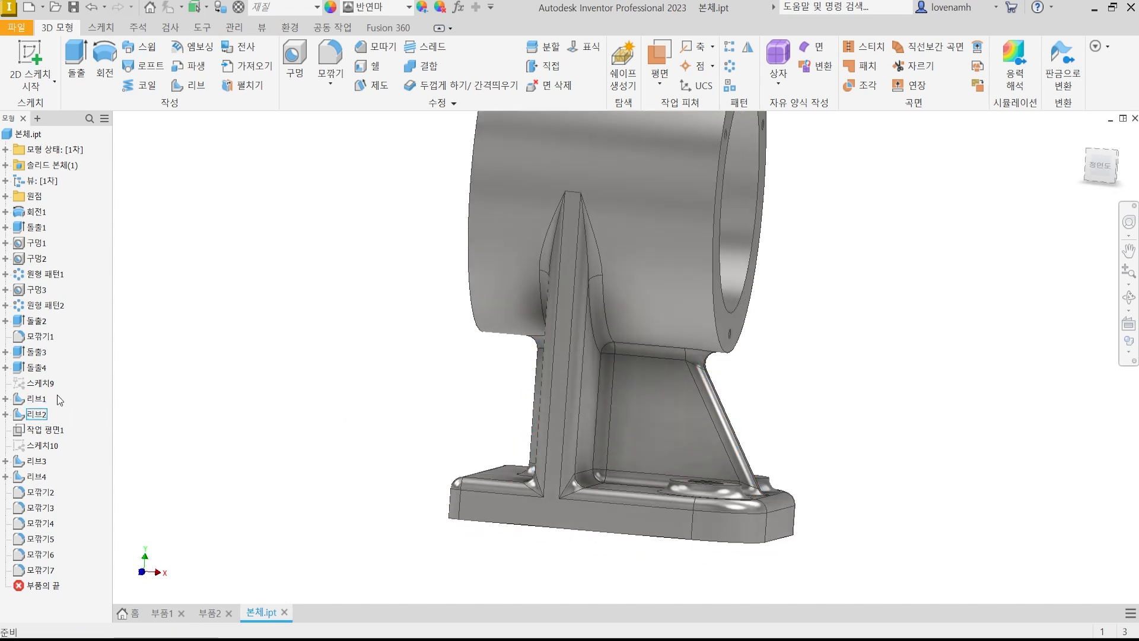
Step: Open the feature definition of 리브1, examine its direction and thickness options against the preview, and close it without changes
left_click(35, 398)
right_click(34, 399)
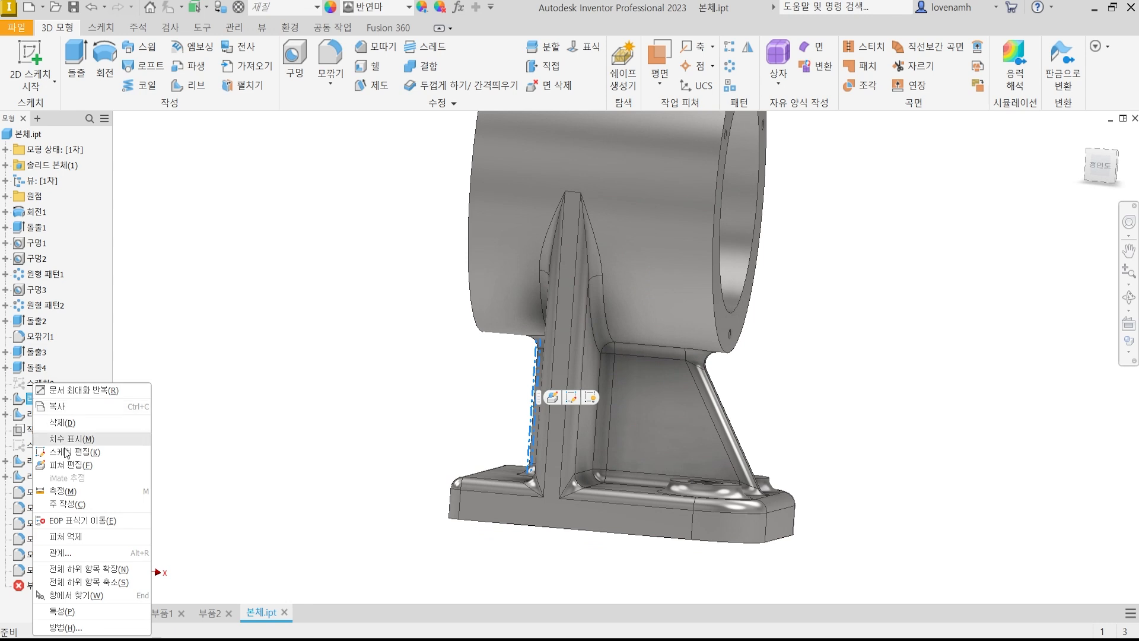
left_click(70, 465)
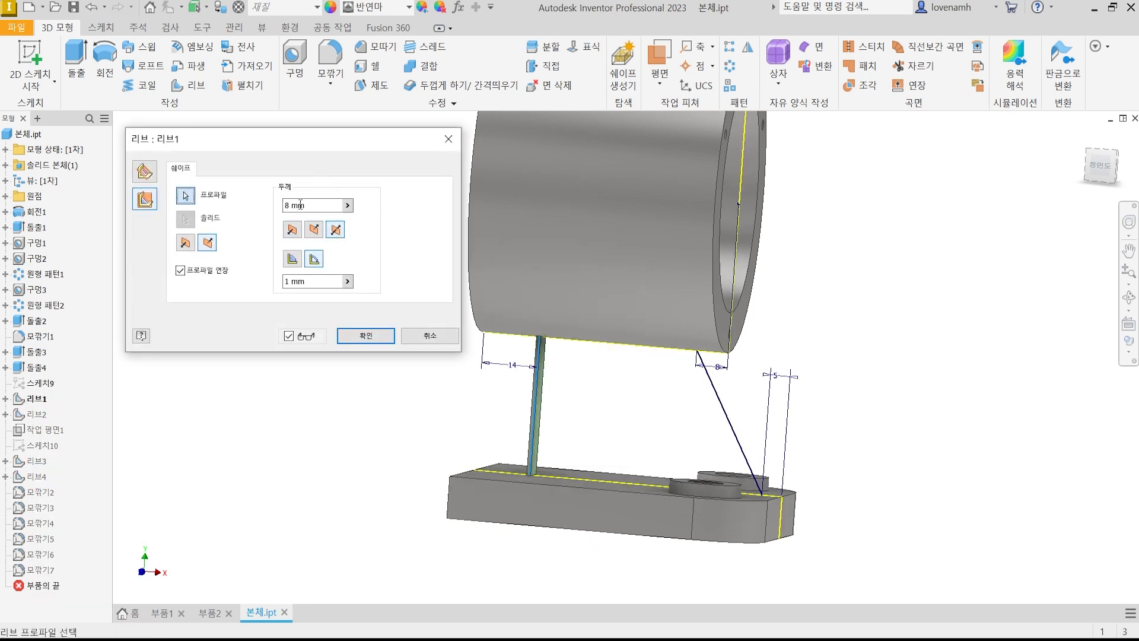
scroll(544, 425, "down", 3)
scroll(545, 425, "up", 4)
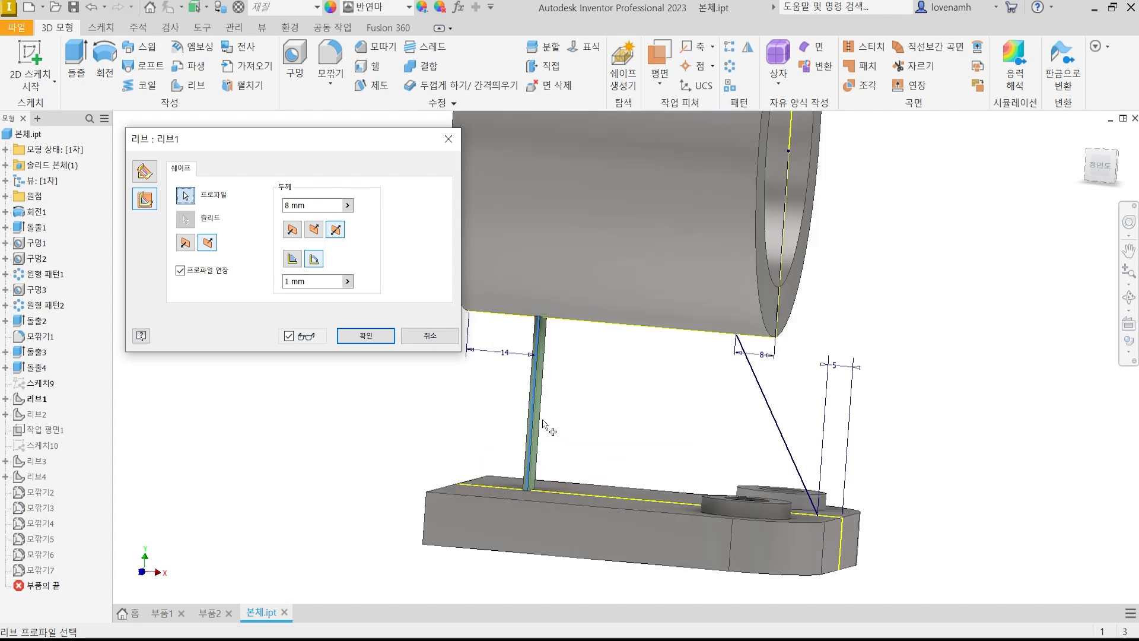
middle_click_drag(631, 428, 671, 415, "shift")
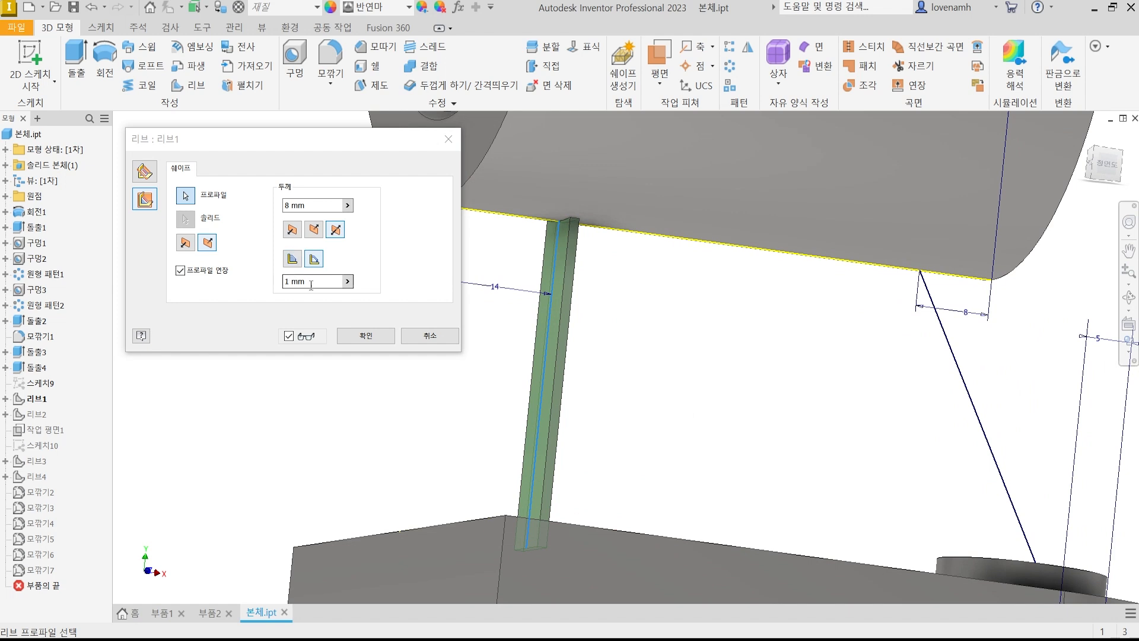
middle_click_drag(803, 461, 763, 451, "shift")
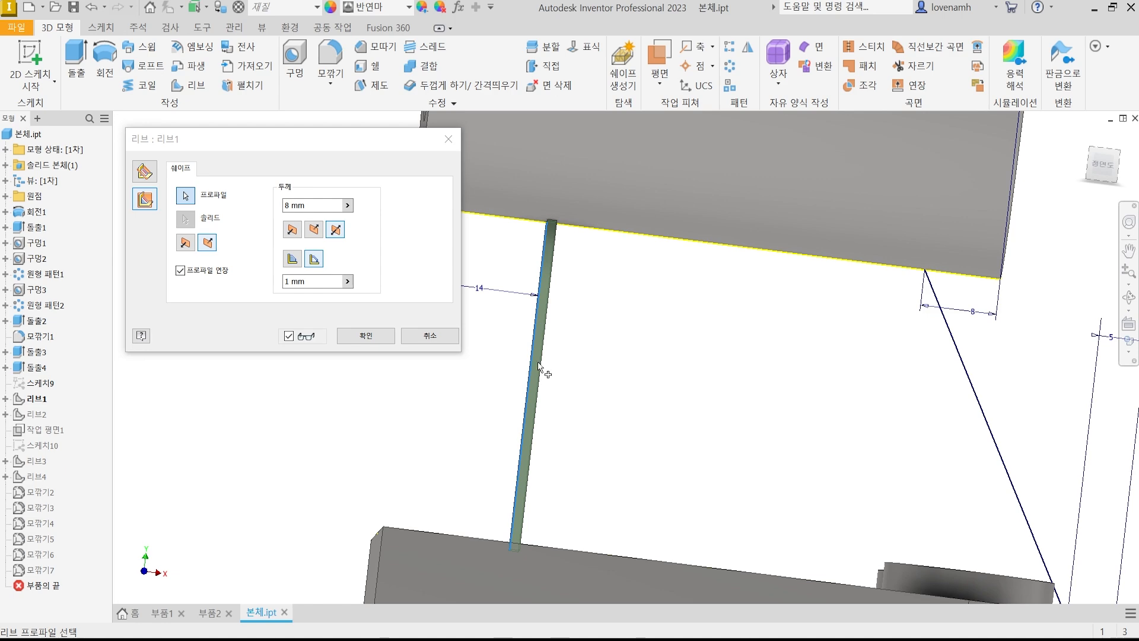
middle_click_drag(550, 322, 563, 360, "shift")
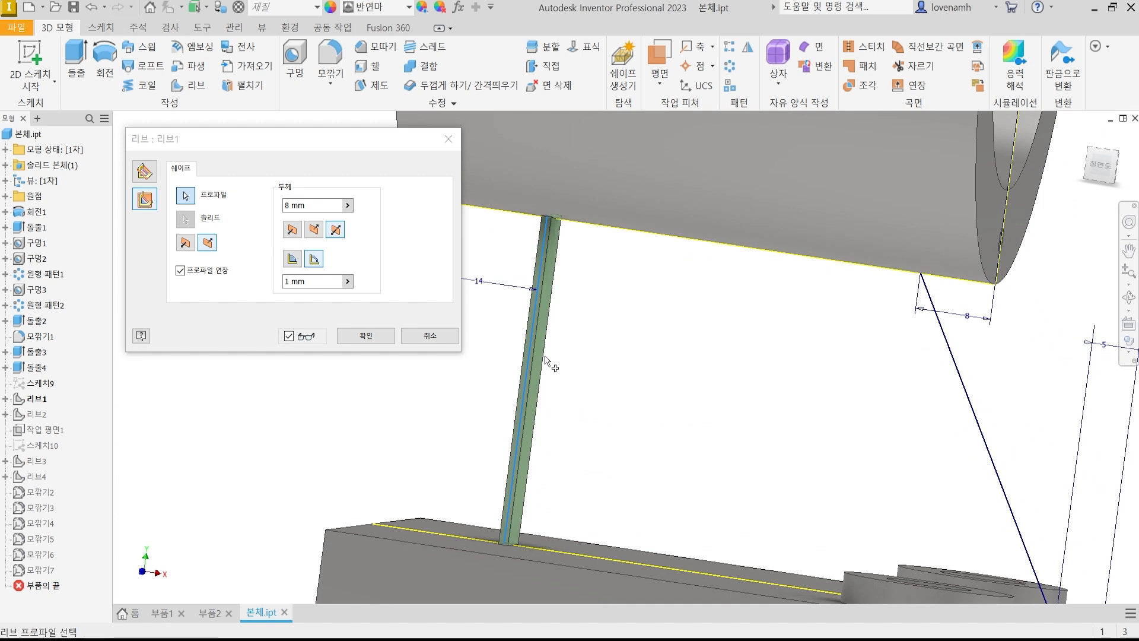
left_click(453, 338)
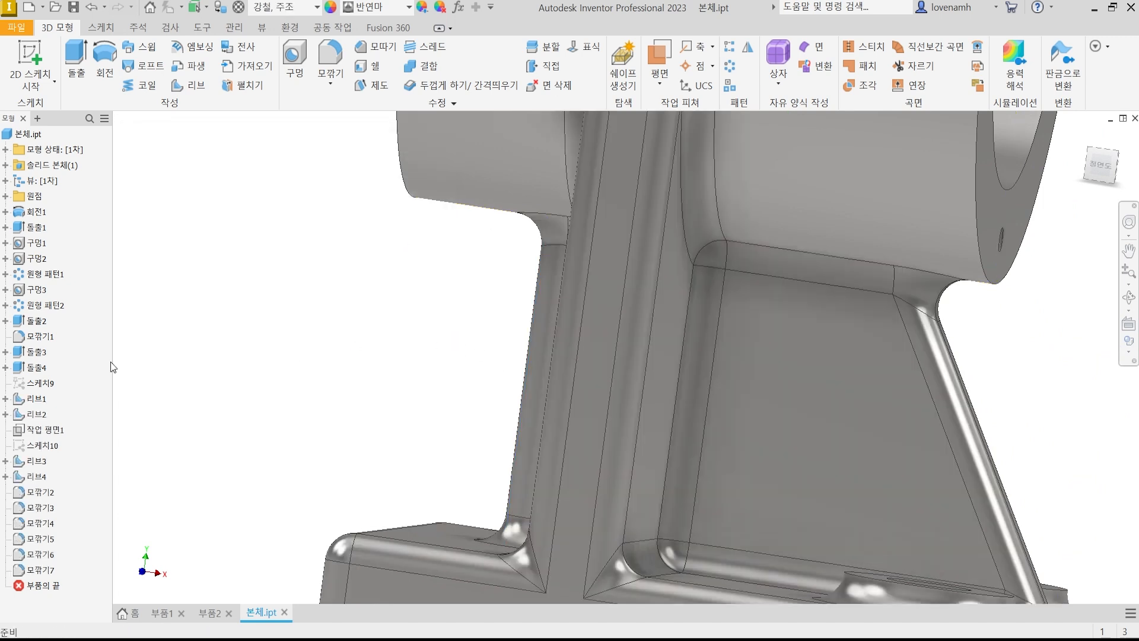
Step: Open the feature definition of 리브2 to examine its direction and thickness settings, and close it with its settings kept
left_click(33, 418)
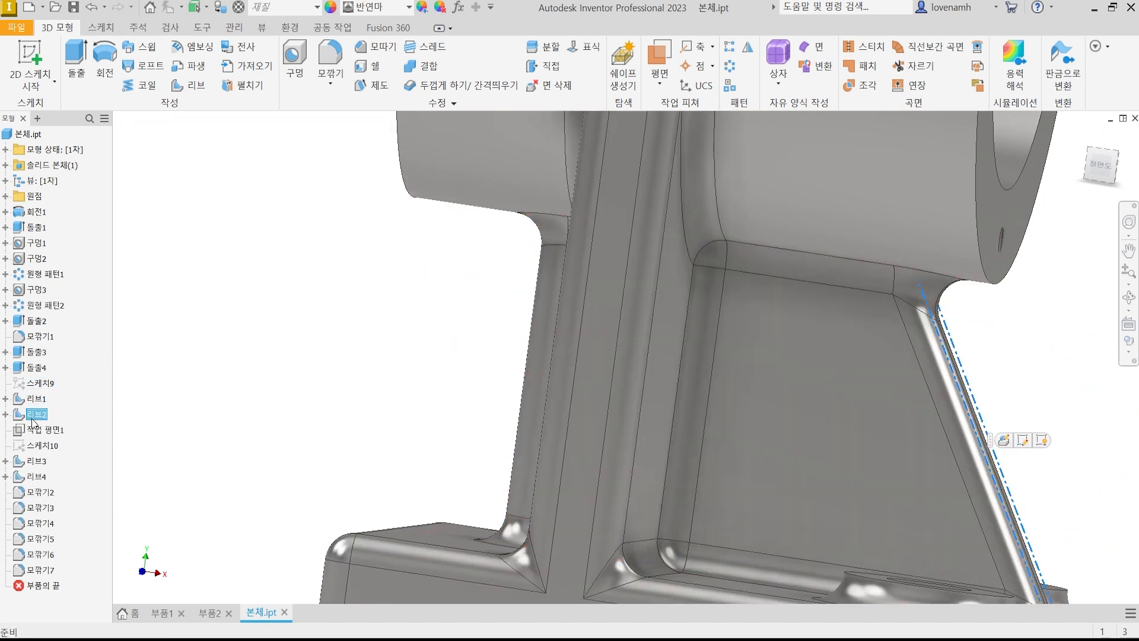
right_click(33, 418)
left_click(67, 464)
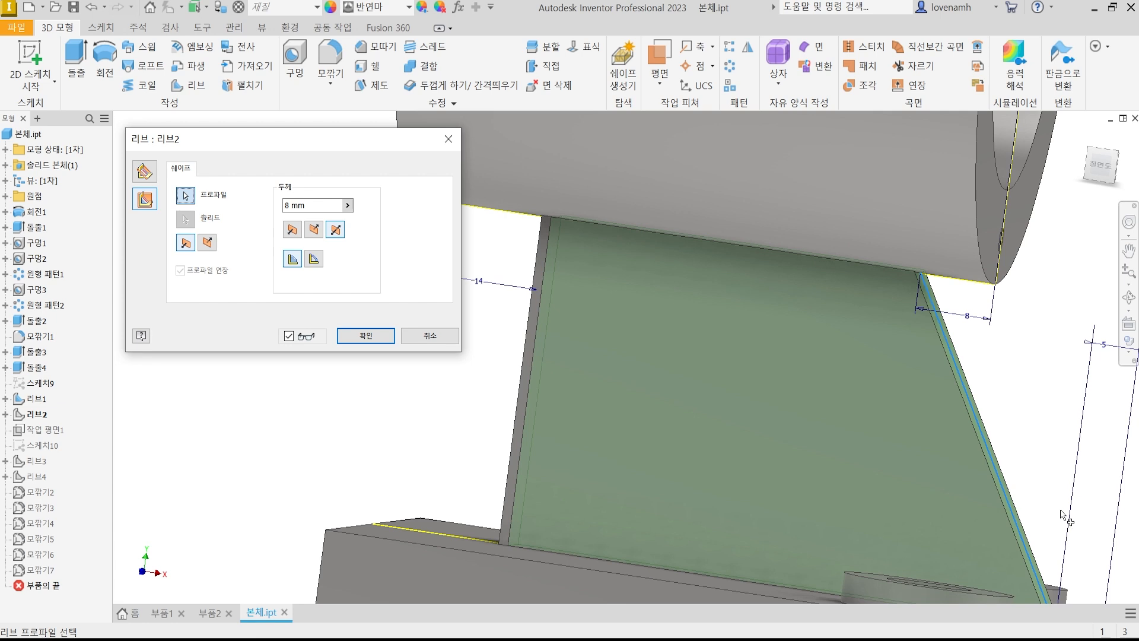
key("Return")
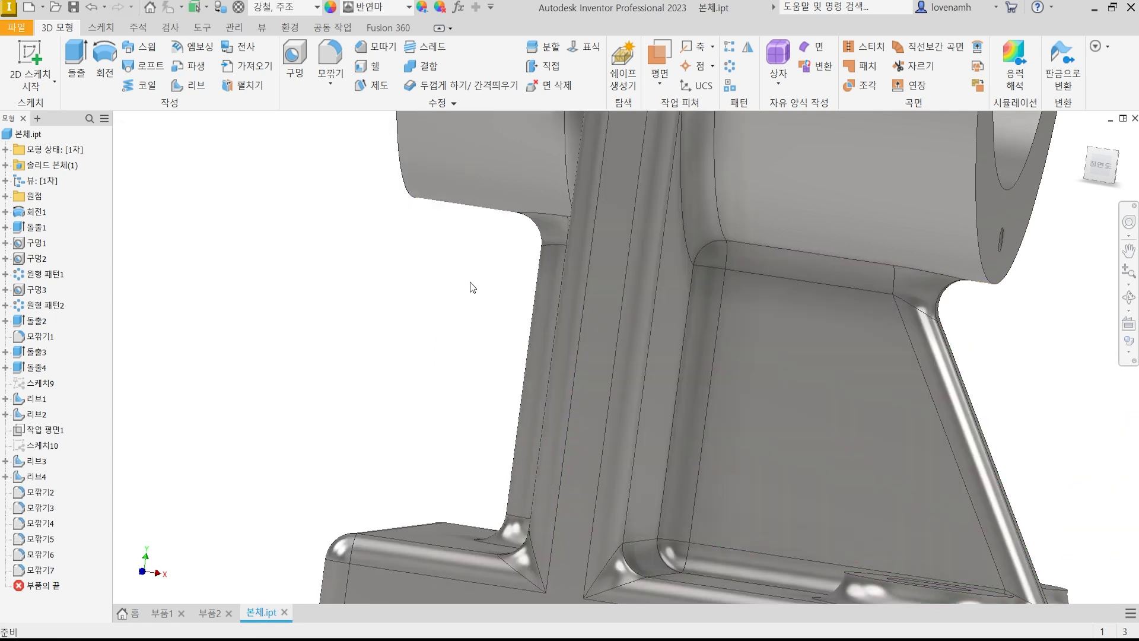
Step: Switch back to the L-shaped part 부품2 and frame its diagonal profile line
left_click(211, 613)
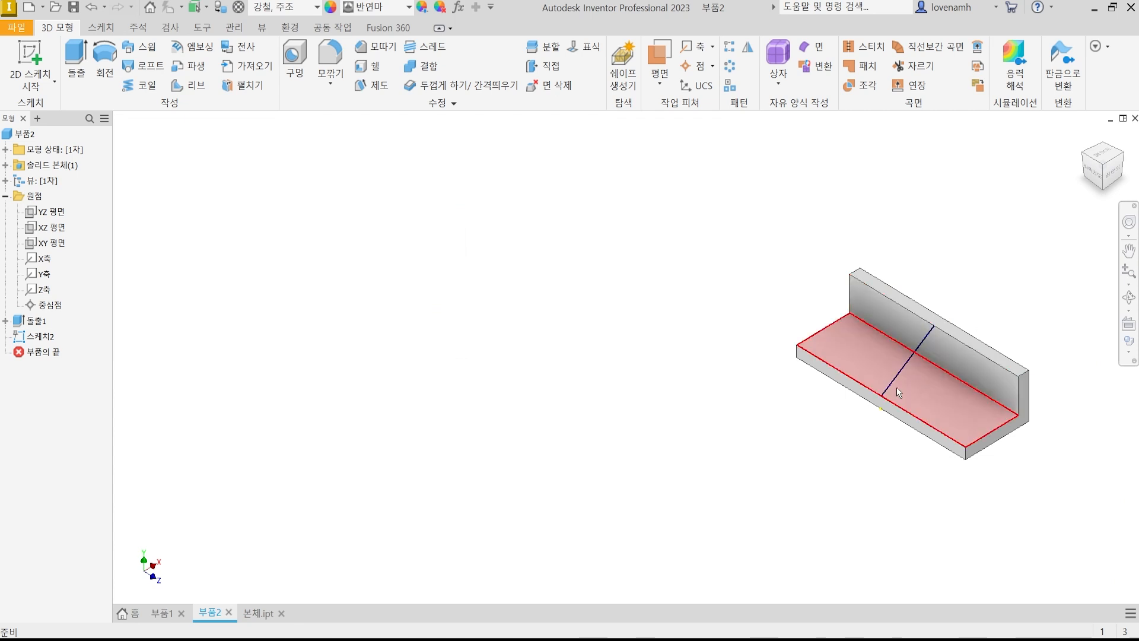
middle_click_drag(935, 375, 757, 299)
scroll(759, 272, "down", 3)
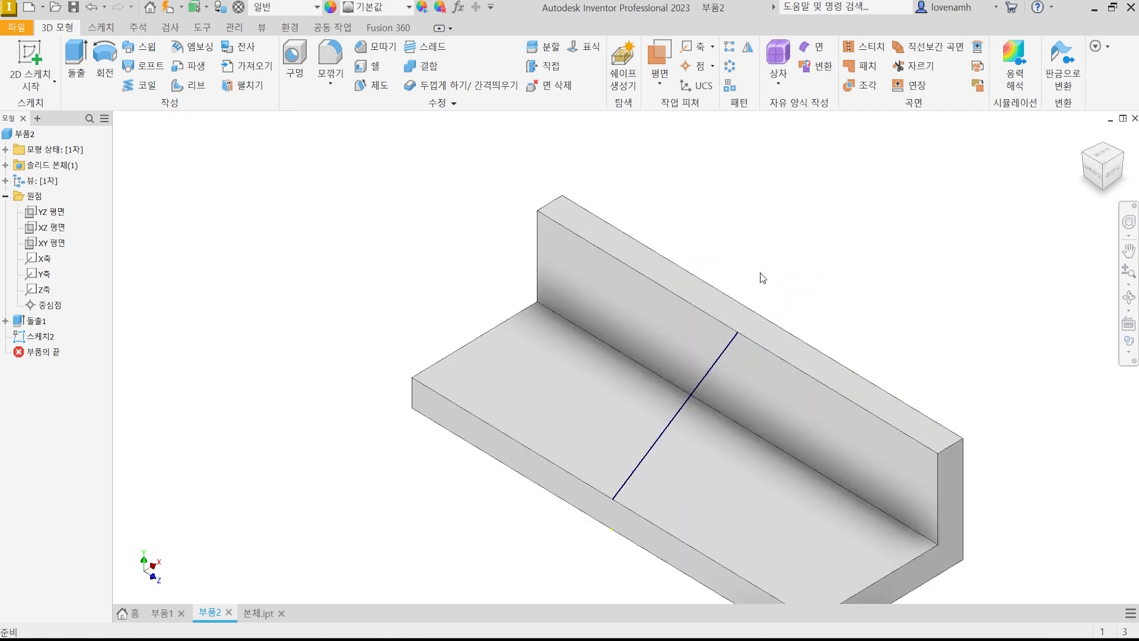
scroll(662, 308, "up", 5)
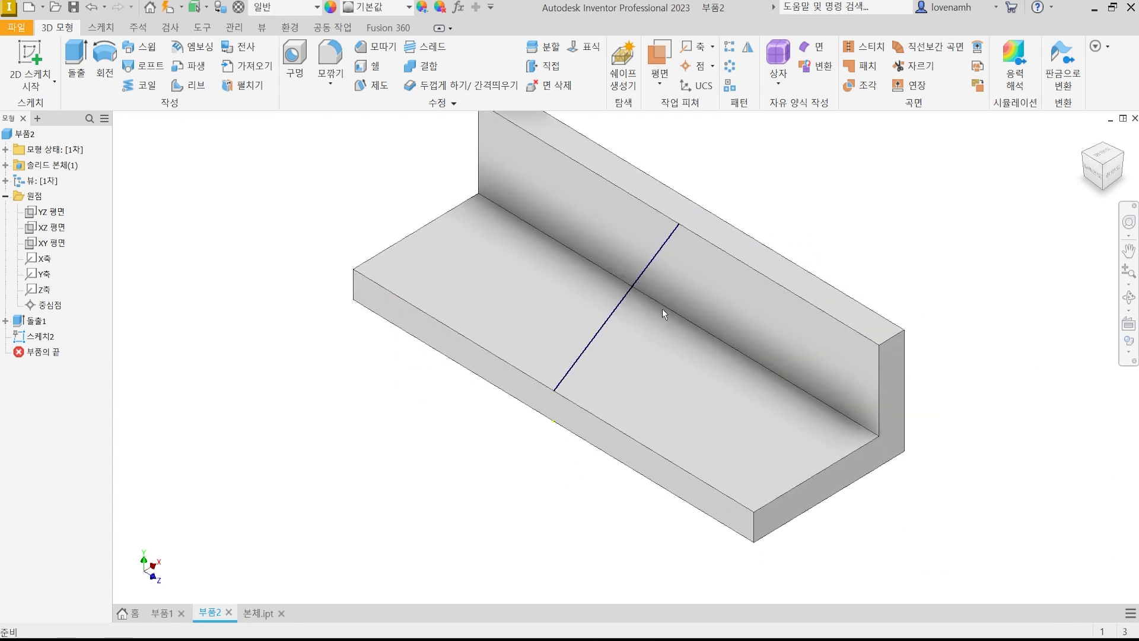
scroll(663, 206, "down", 8)
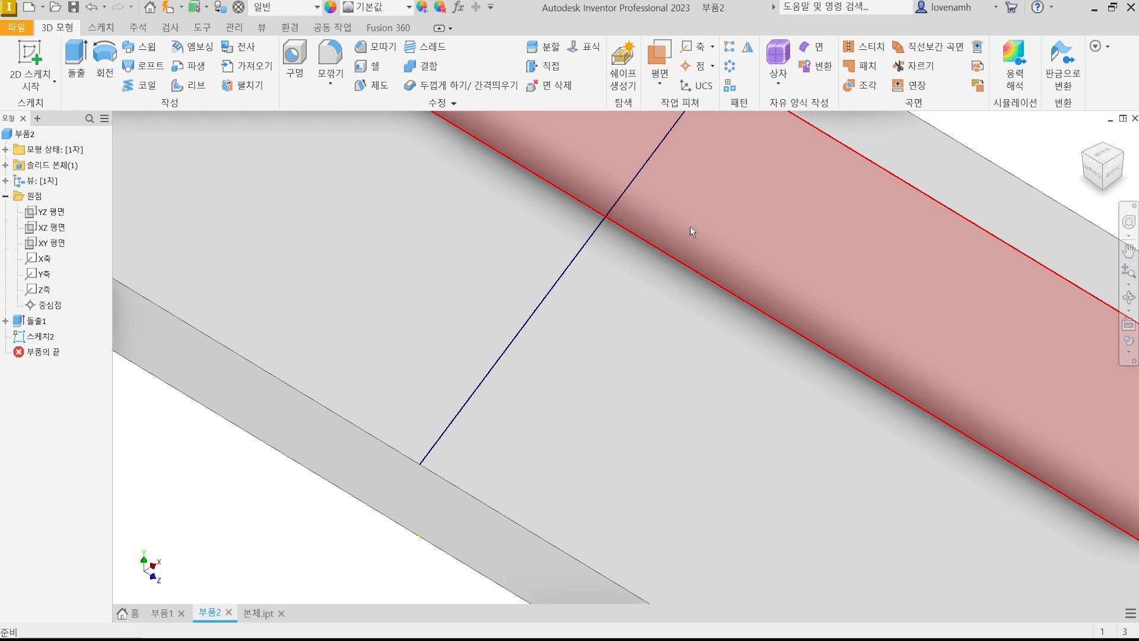
scroll(693, 360, "up", 5)
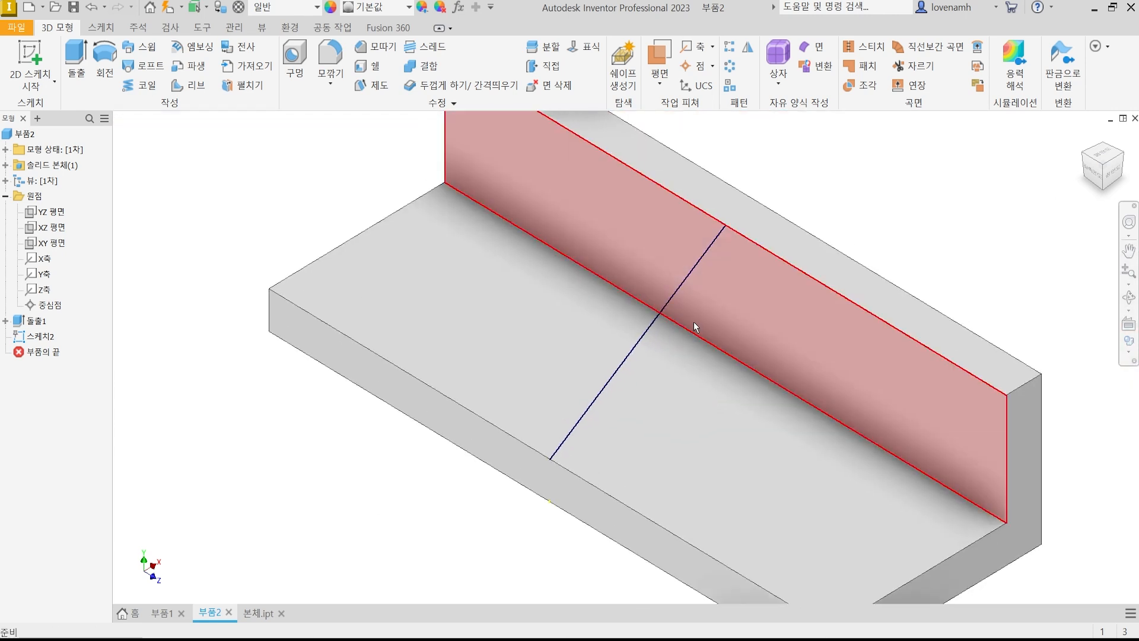
Step: Try a 5 mm thick rib parallel to the sketch plane from the diagonal profile line
left_click(191, 84)
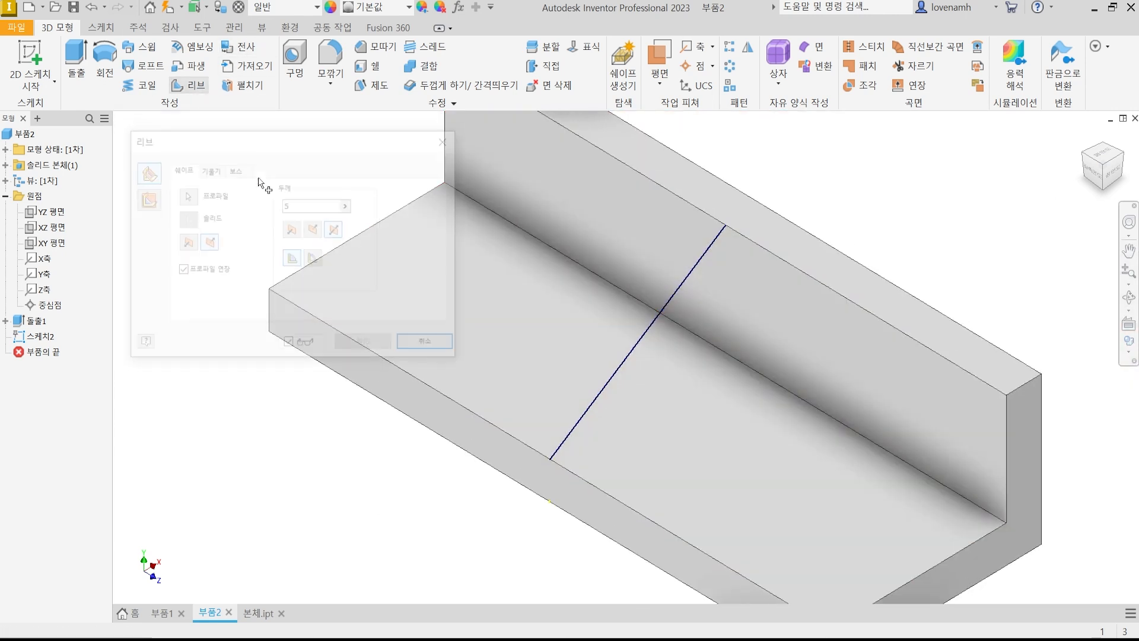
left_click(144, 200)
middle_click_drag(741, 334, 834, 300)
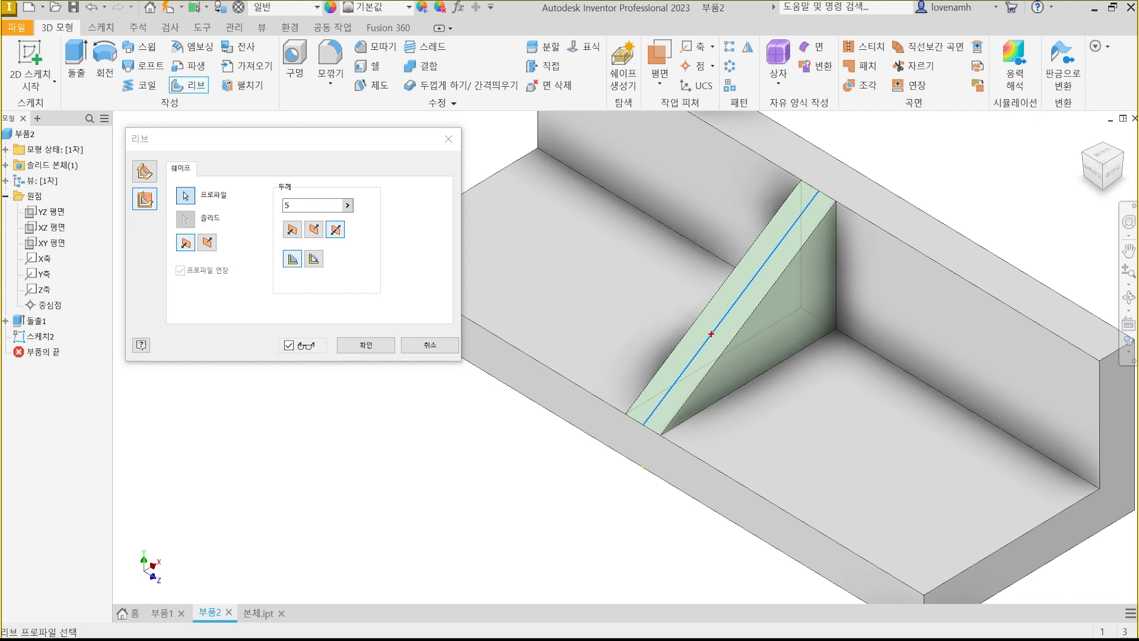
mouse_move(712, 334)
left_mouse_down("shift")
mouse_move(621, 279)
mouse_move(665, 264)
left_mouse_up("shift")
mouse_move(237, 266)
left_mouse_down()
mouse_move(154, 243)
mouse_move(240, 240)
left_mouse_up()
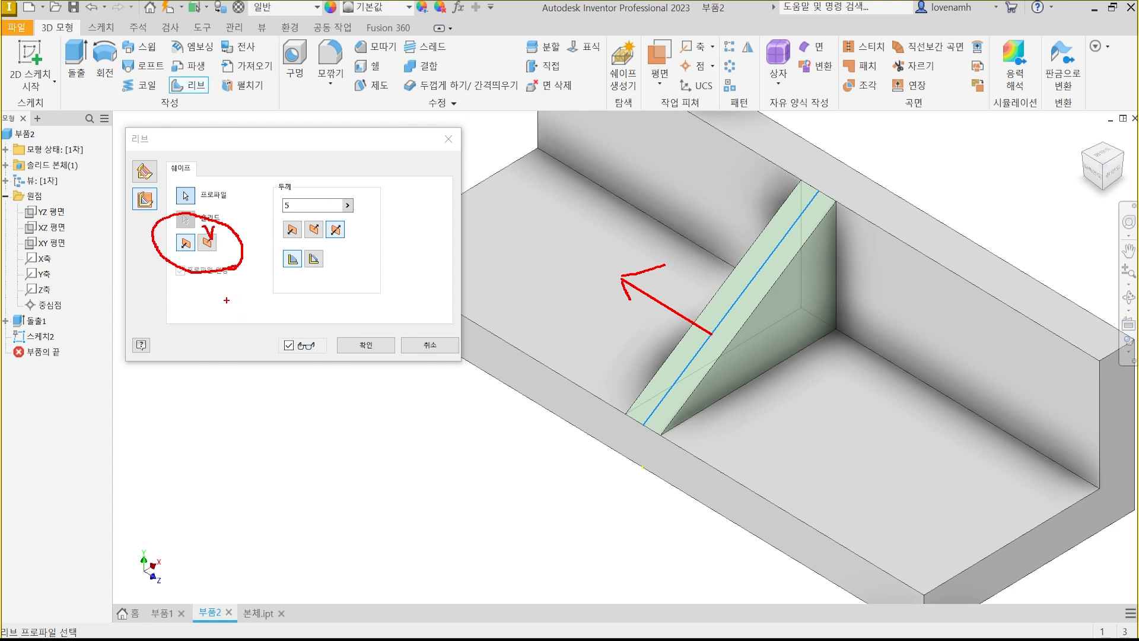
mouse_move(736, 304)
left_mouse_down()
mouse_move(798, 309)
mouse_move(797, 291)
mouse_move(794, 319)
left_mouse_up()
mouse_move(217, 252)
left_mouse_down()
mouse_move(178, 219)
mouse_move(196, 268)
mouse_move(237, 258)
mouse_move(221, 263)
left_mouse_up()
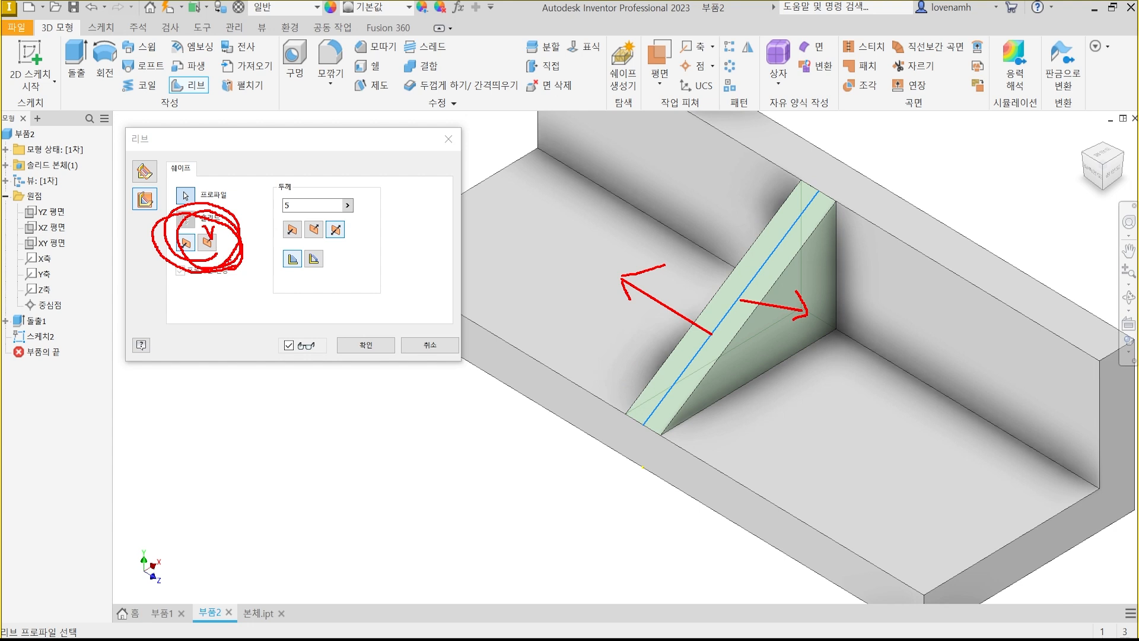
key("Escape")
Step: Preview a 5 mm rib parallel to the sketch plane again and examine its three thickness direction options against the diagonal profile line
key("Escape")
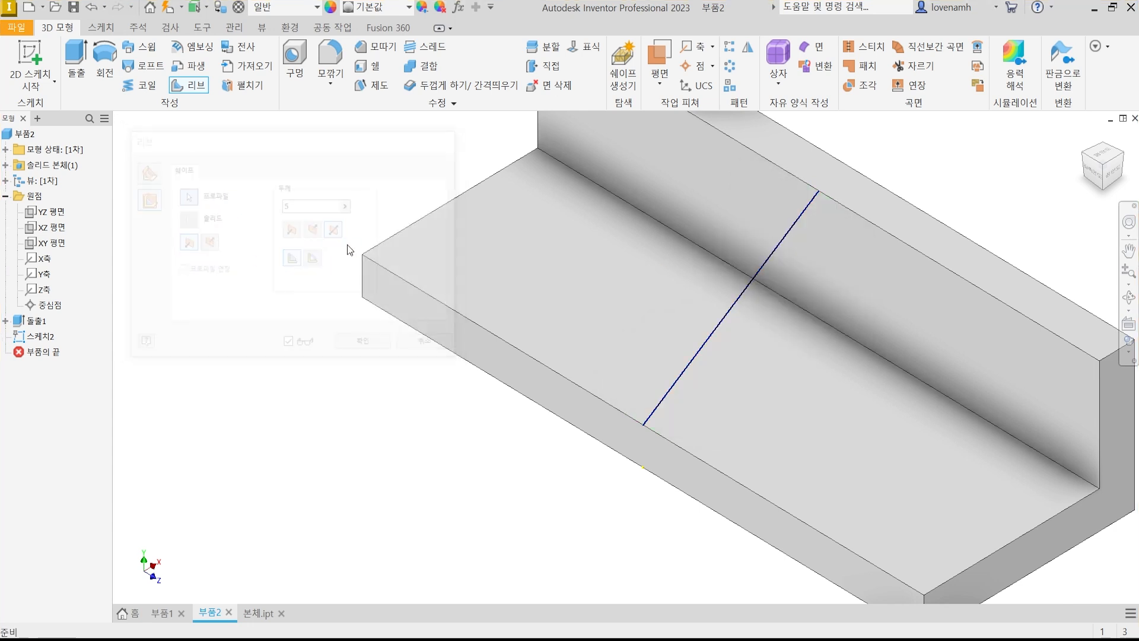
key("space")
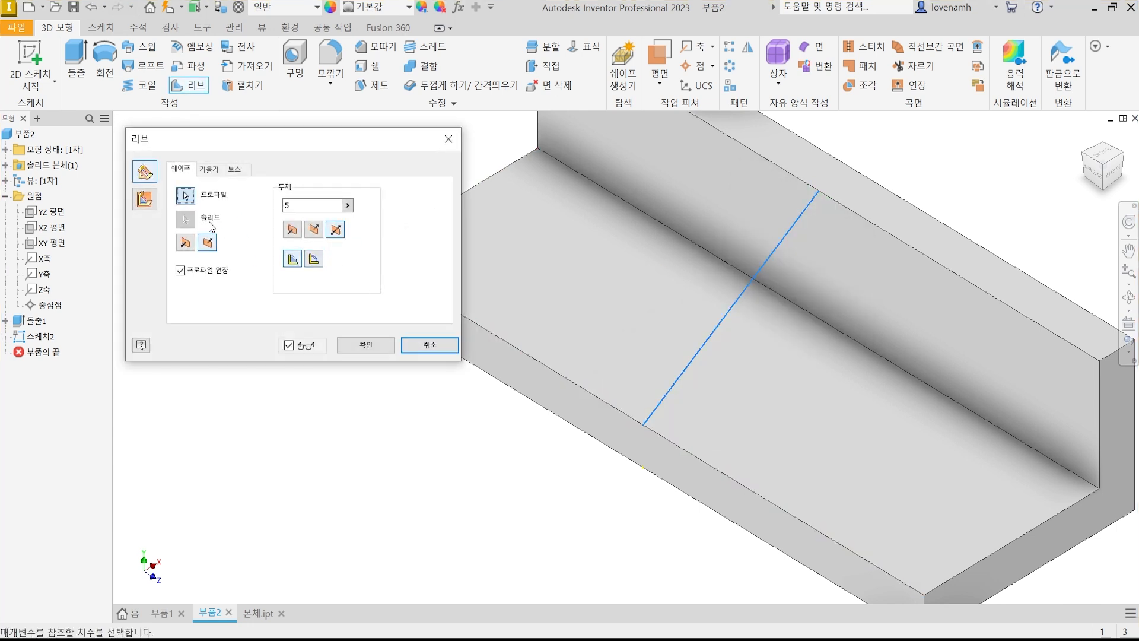
left_click(145, 199)
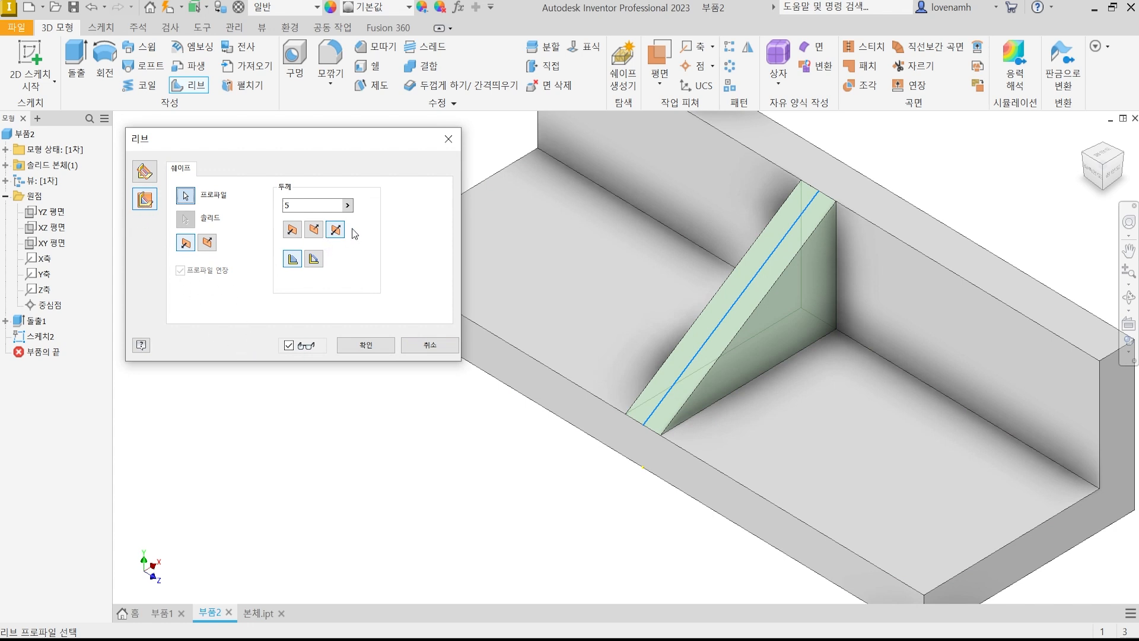
key("ctrl+2")
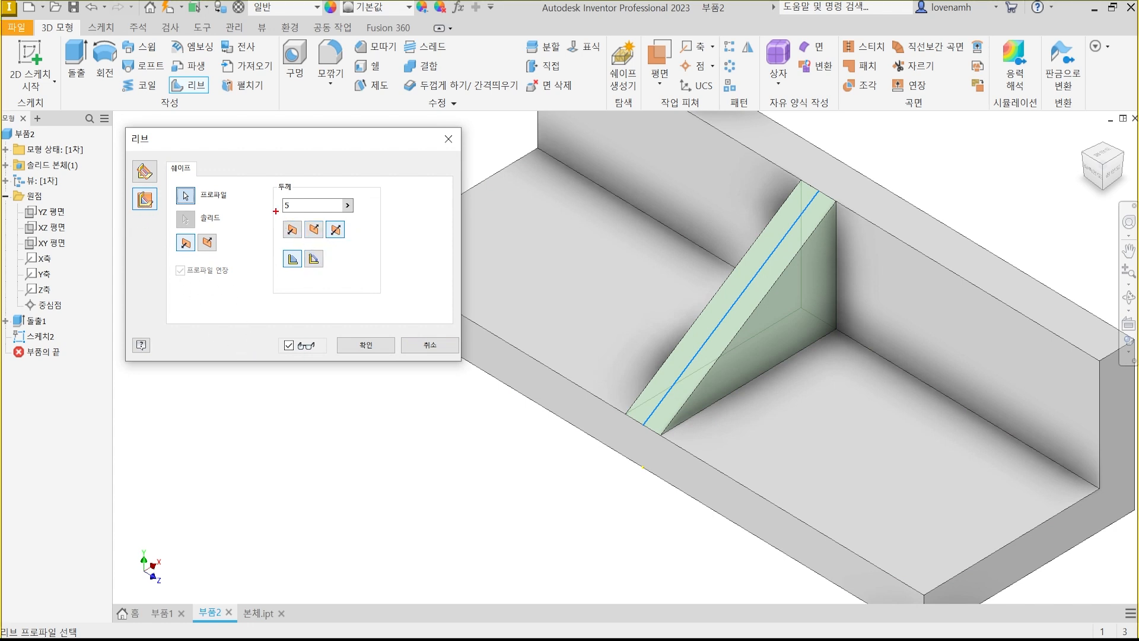
left_click_drag(276, 211, 356, 245, "ctrl")
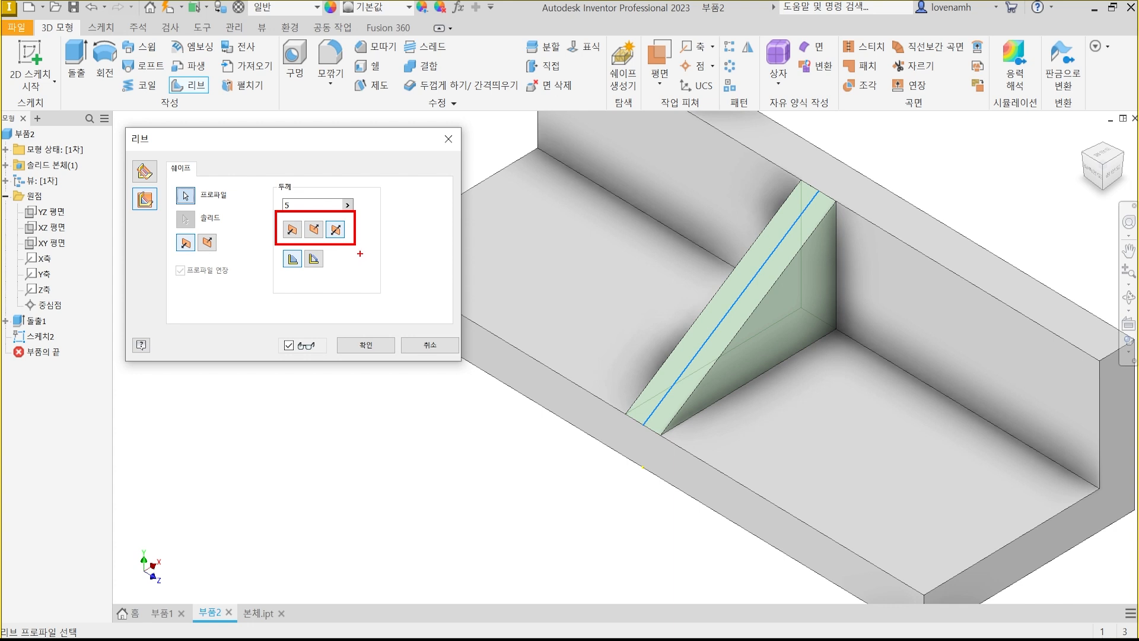
mouse_move(282, 214)
left_mouse_down()
mouse_move(290, 234)
mouse_move(295, 213)
mouse_move(315, 224)
mouse_move(320, 207)
mouse_move(337, 230)
mouse_move(343, 214)
left_mouse_up()
mouse_move(750, 278)
left_mouse_down()
mouse_move(725, 255)
mouse_move(722, 271)
mouse_move(736, 243)
left_mouse_up()
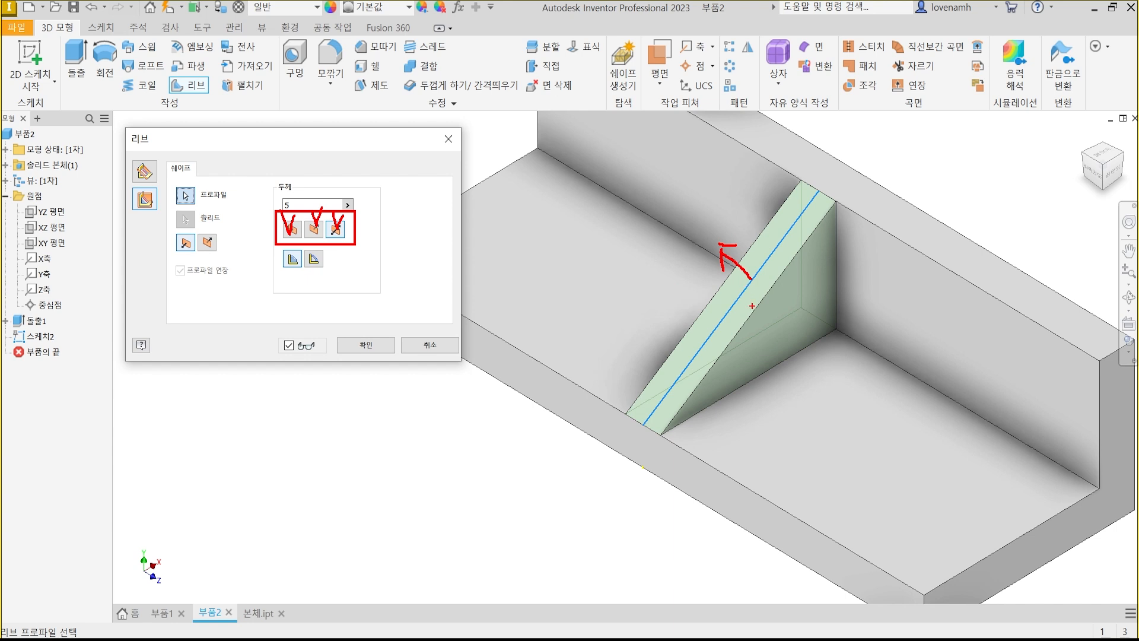
left_click_drag(769, 257, 813, 291)
left_click_drag(813, 291, 804, 291)
mouse_move(710, 294)
left_mouse_down()
mouse_move(745, 320)
mouse_move(727, 291)
mouse_move(733, 321)
left_mouse_up()
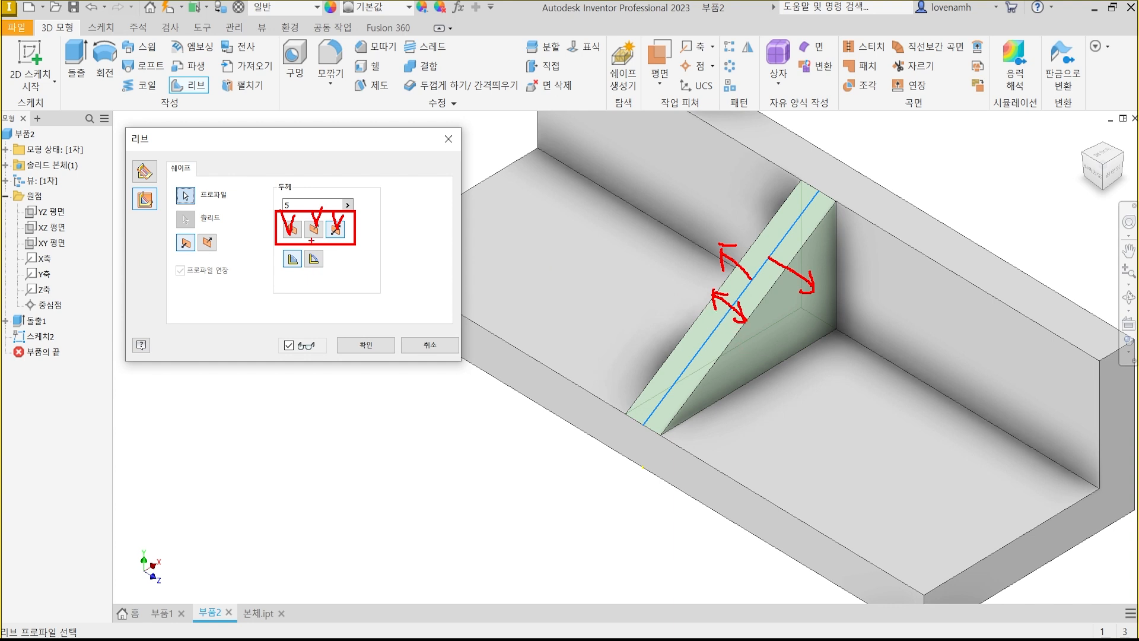
left_click_drag(343, 253, 331, 267)
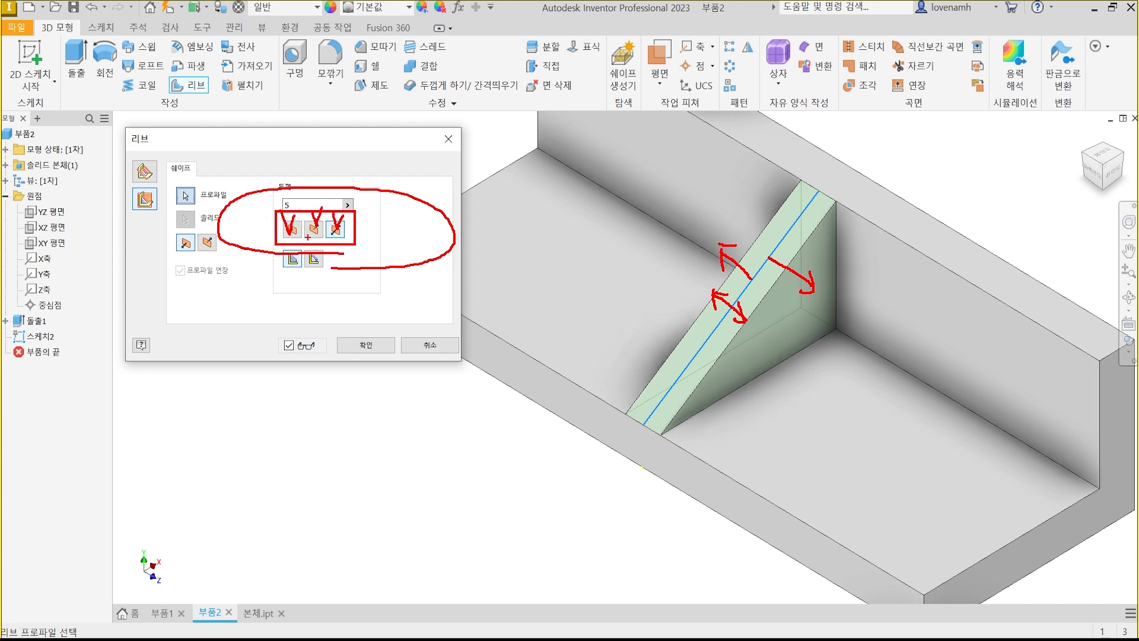
mouse_move(306, 245)
left_mouse_down()
mouse_move(288, 205)
mouse_move(306, 246)
left_mouse_up()
key("Escape")
Step: Examine which rib direction from a diagonal profile at the body's end meets the solid, and cancel the rib without creating it
middle_click_drag(848, 378, 697, 288)
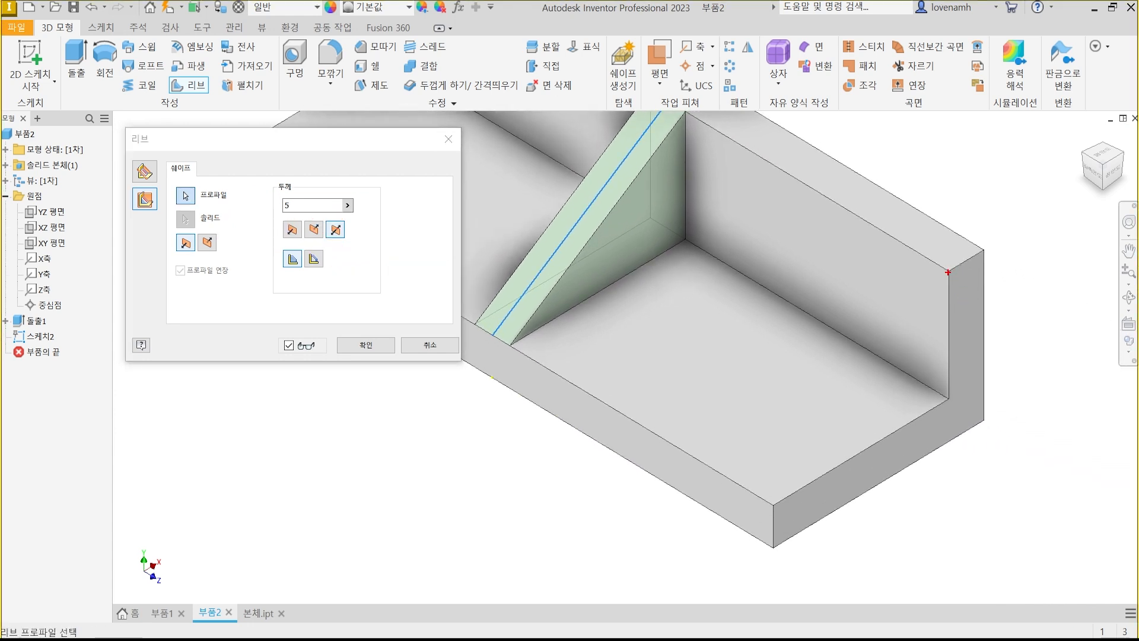
left_click_drag(947, 272, 774, 503)
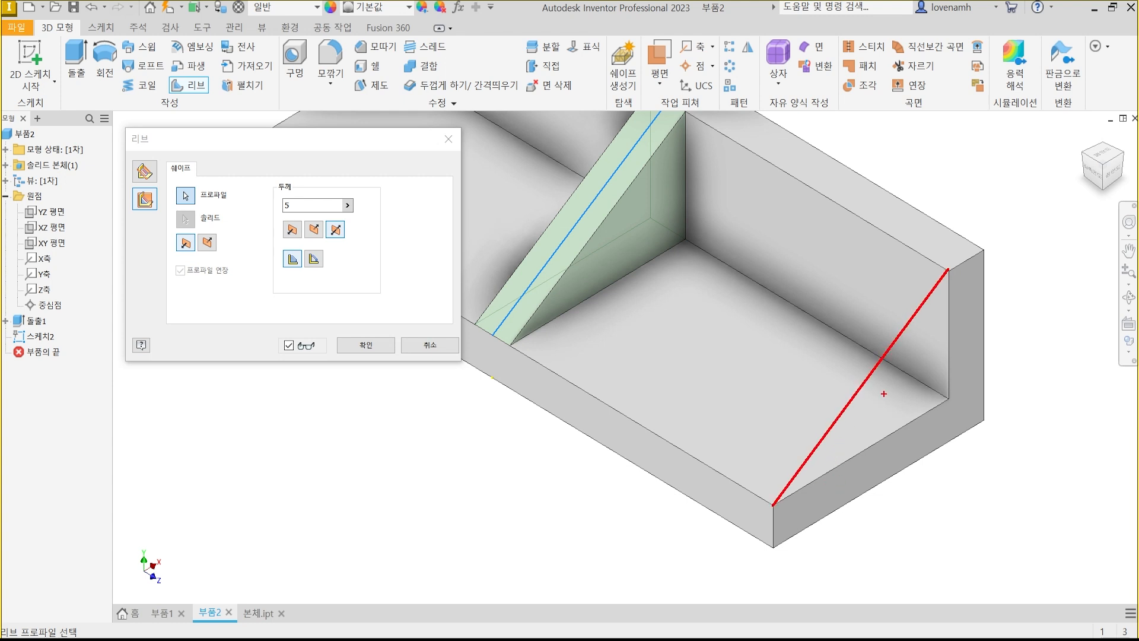
mouse_move(882, 389)
left_mouse_down()
mouse_move(954, 423)
mouse_move(951, 436)
left_mouse_up()
mouse_move(1012, 359)
left_mouse_down()
mouse_move(993, 392)
mouse_move(1020, 384)
left_mouse_up()
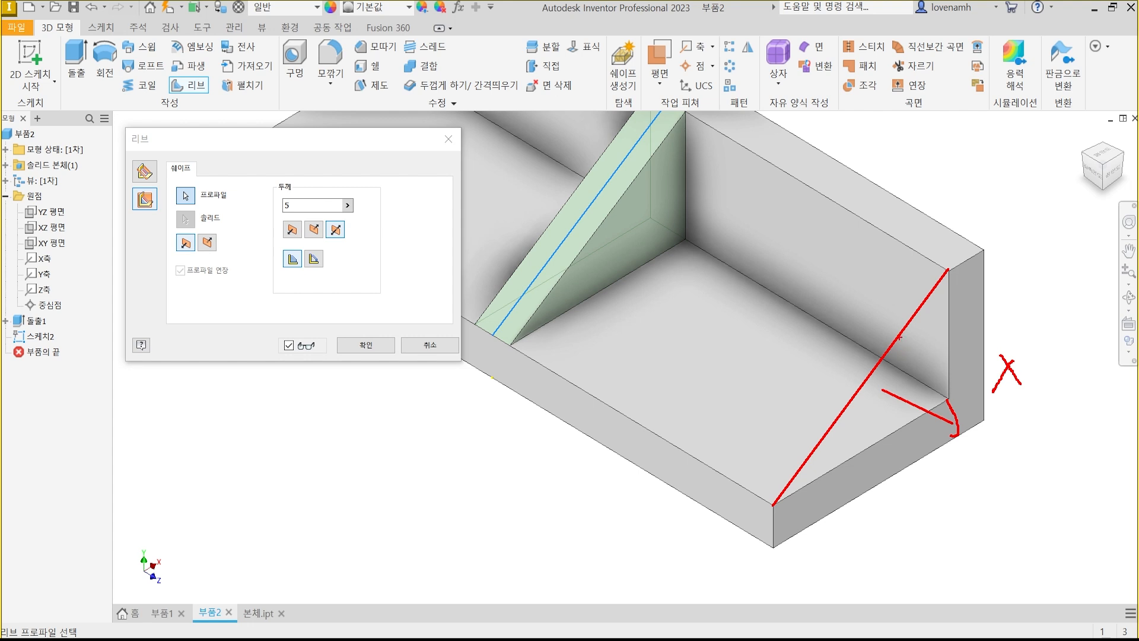
mouse_move(898, 336)
left_mouse_down()
mouse_move(852, 307)
mouse_move(857, 325)
mouse_move(874, 308)
left_mouse_up()
mouse_move(317, 243)
left_mouse_down()
mouse_move(283, 205)
mouse_move(302, 246)
left_mouse_up()
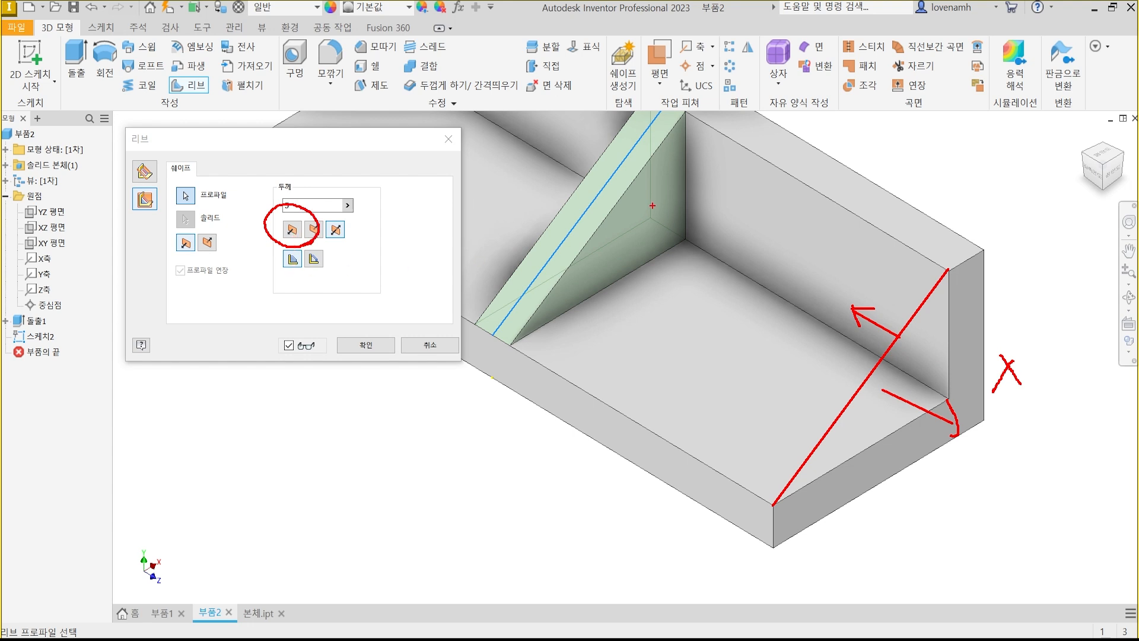
key("Escape")
key("Escape")
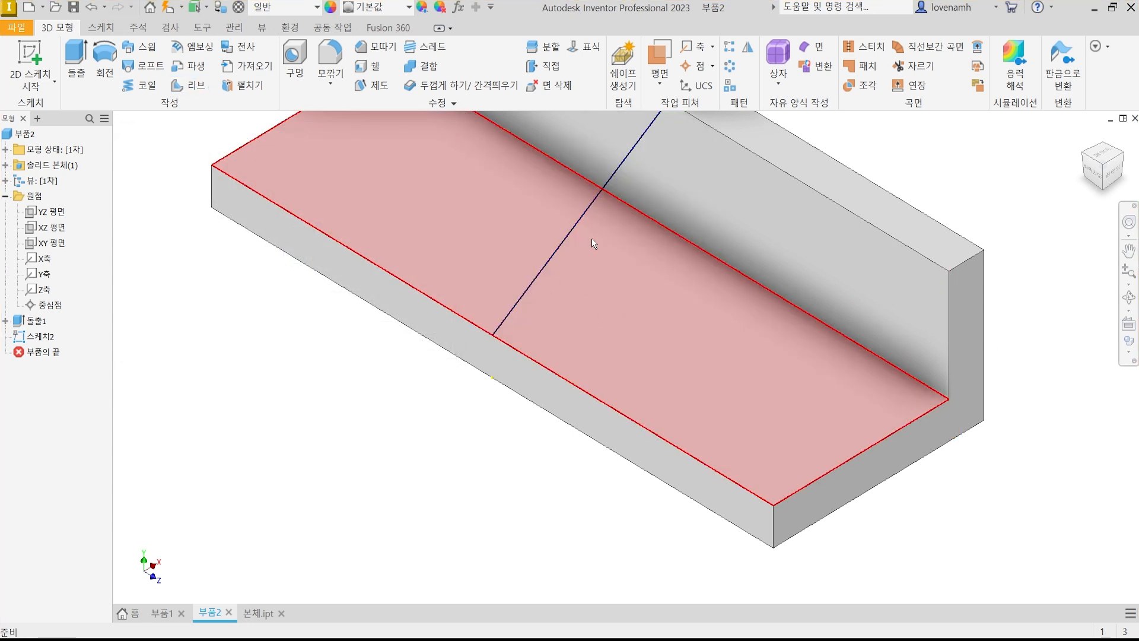
Step: Try a symmetric 5 mm thick rib parallel to the sketch plane from the diagonal line, extended to the next faces, and undo it
middle_click_drag(491, 318, 551, 374)
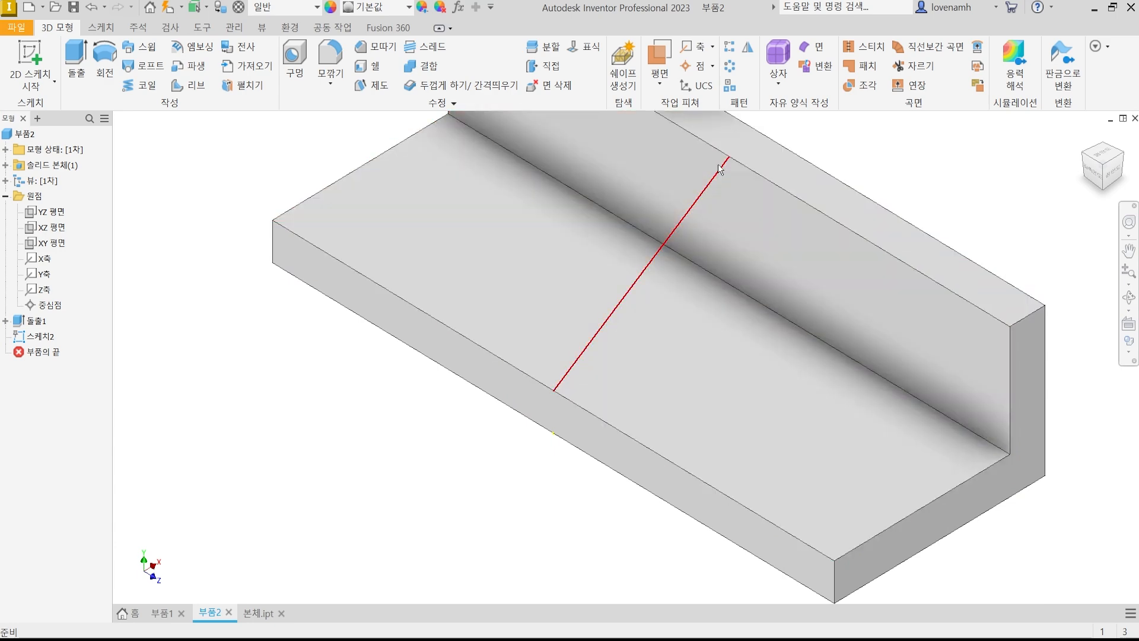
left_click(188, 85)
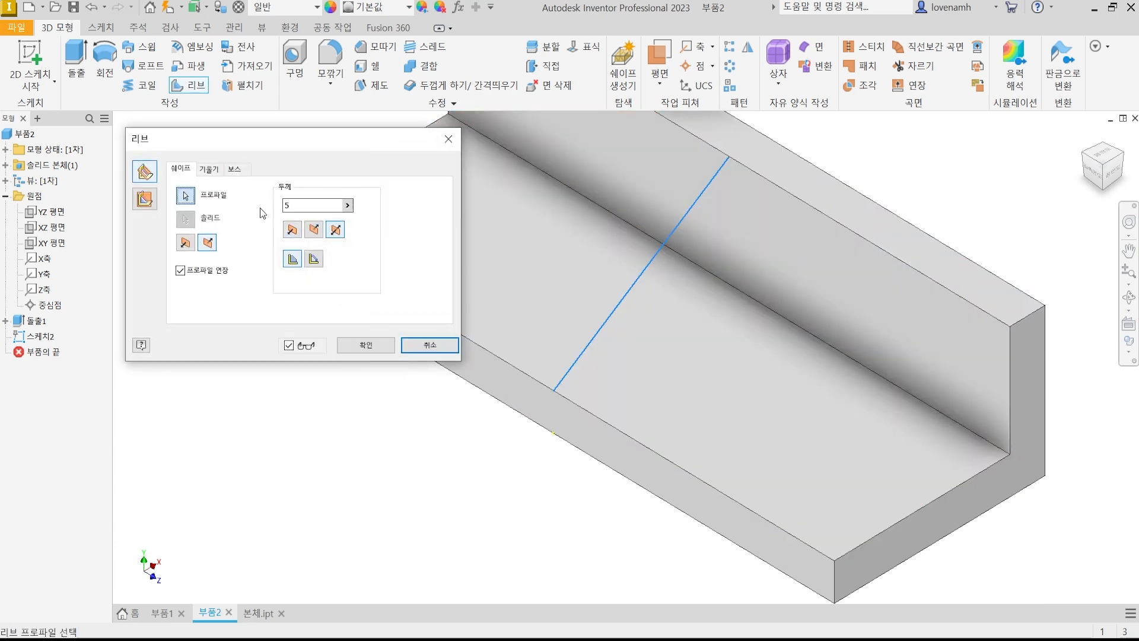
left_click(144, 201)
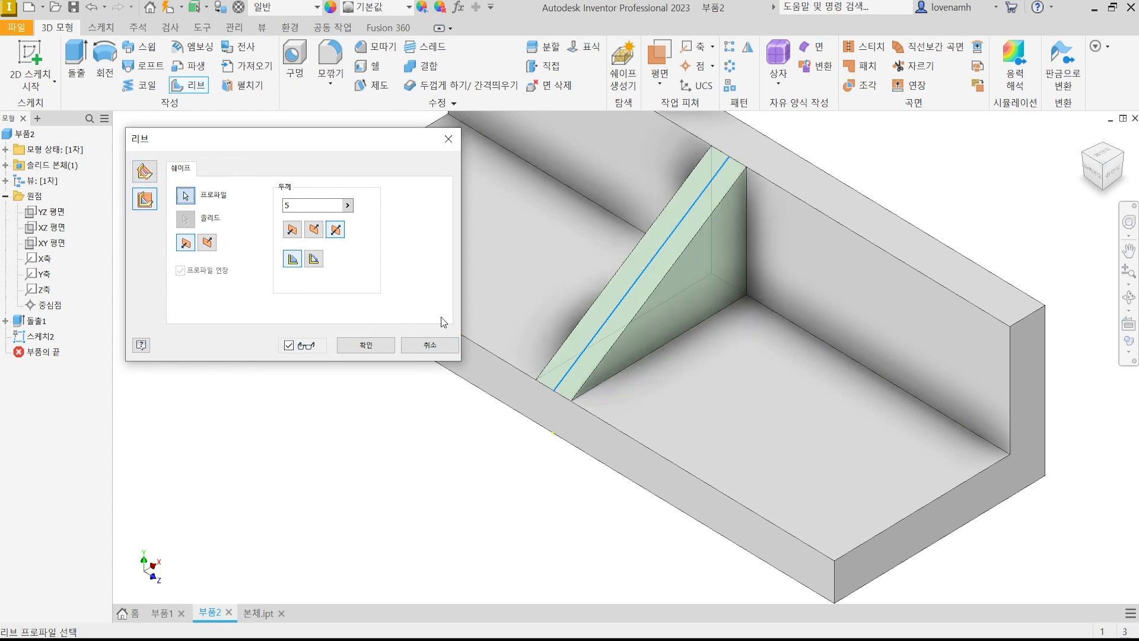
left_click(361, 352)
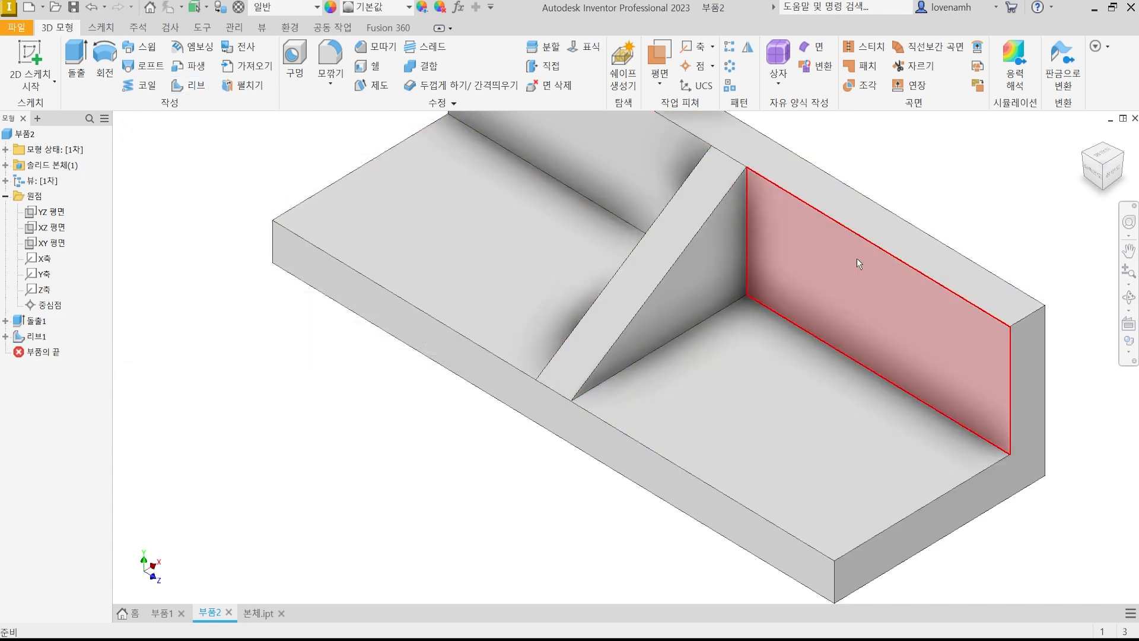
middle_click_drag(799, 261, 796, 287)
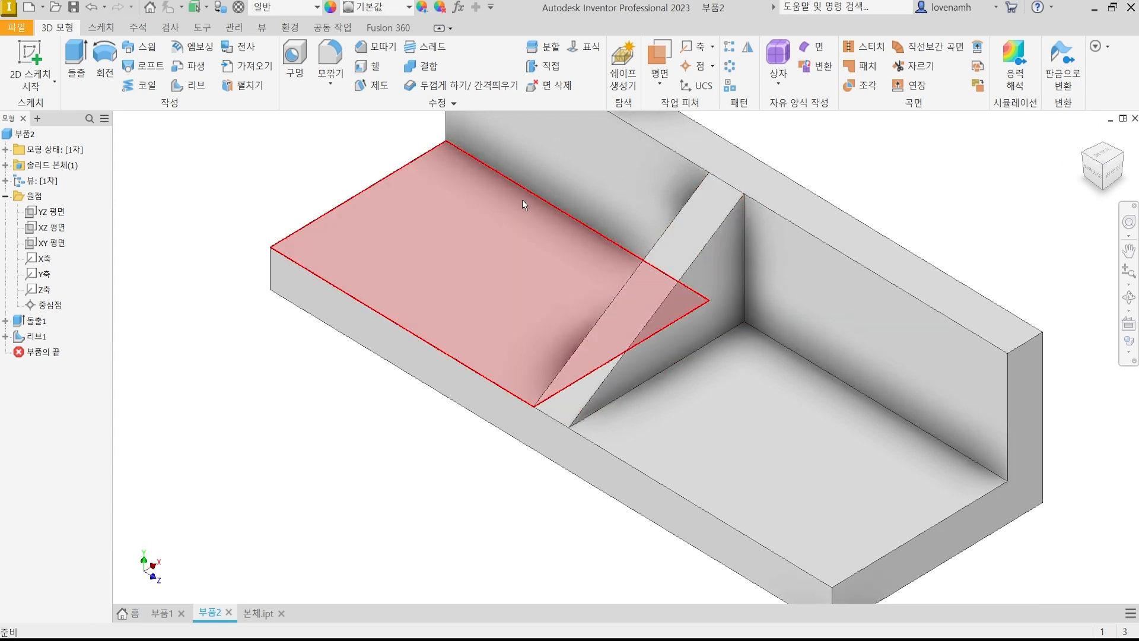
key("ctrl+z")
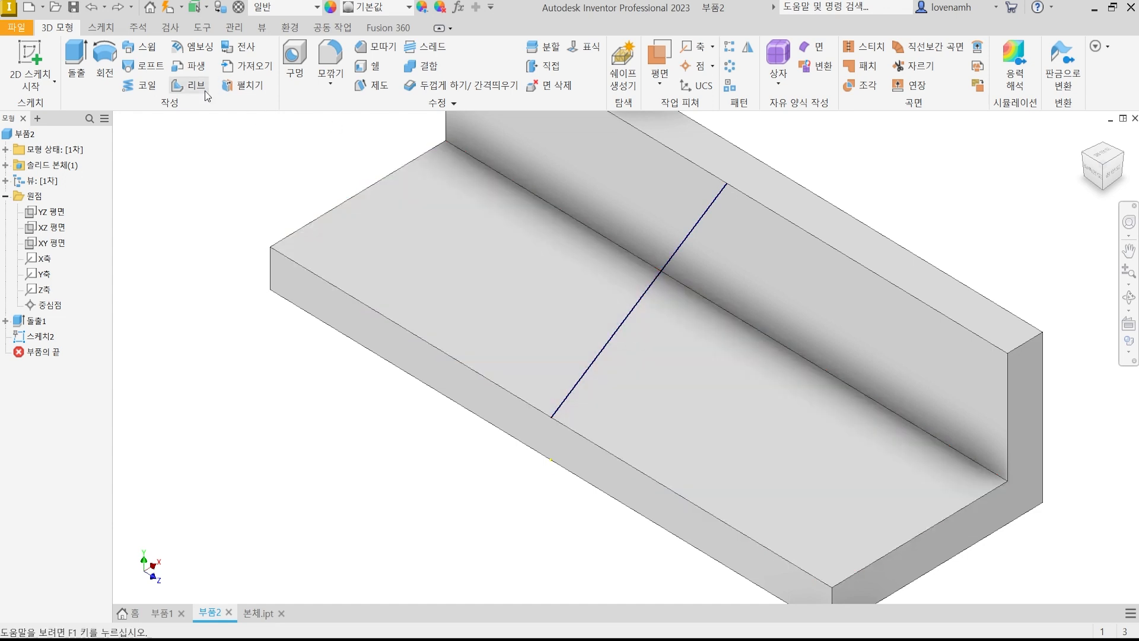
left_click(196, 84)
left_click(144, 199)
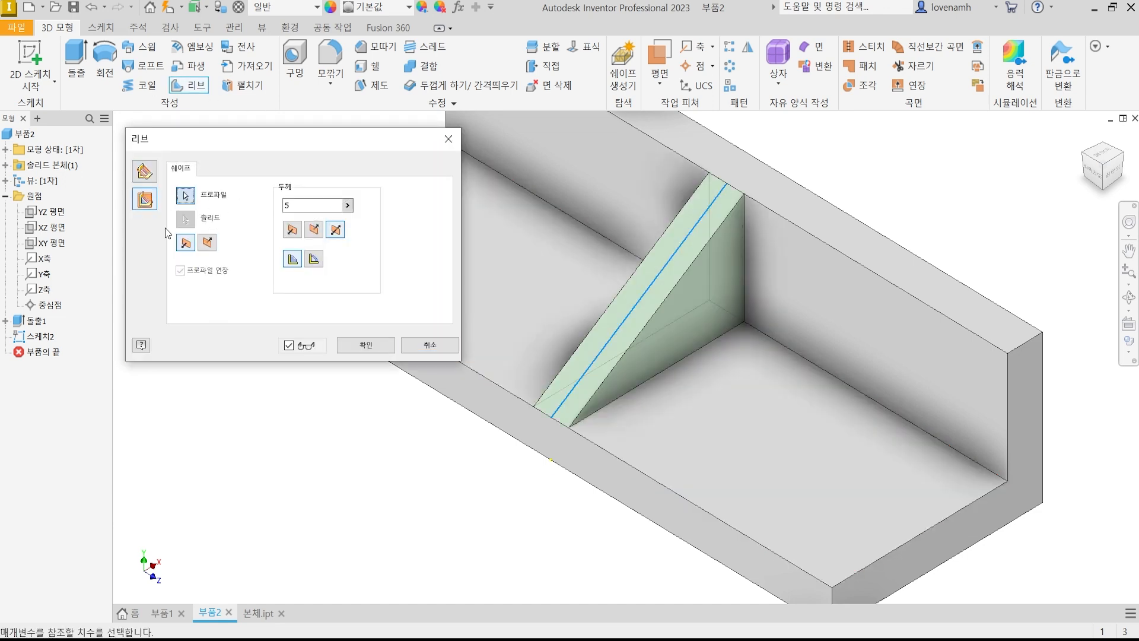
middle_click_drag(366, 435, 444, 419)
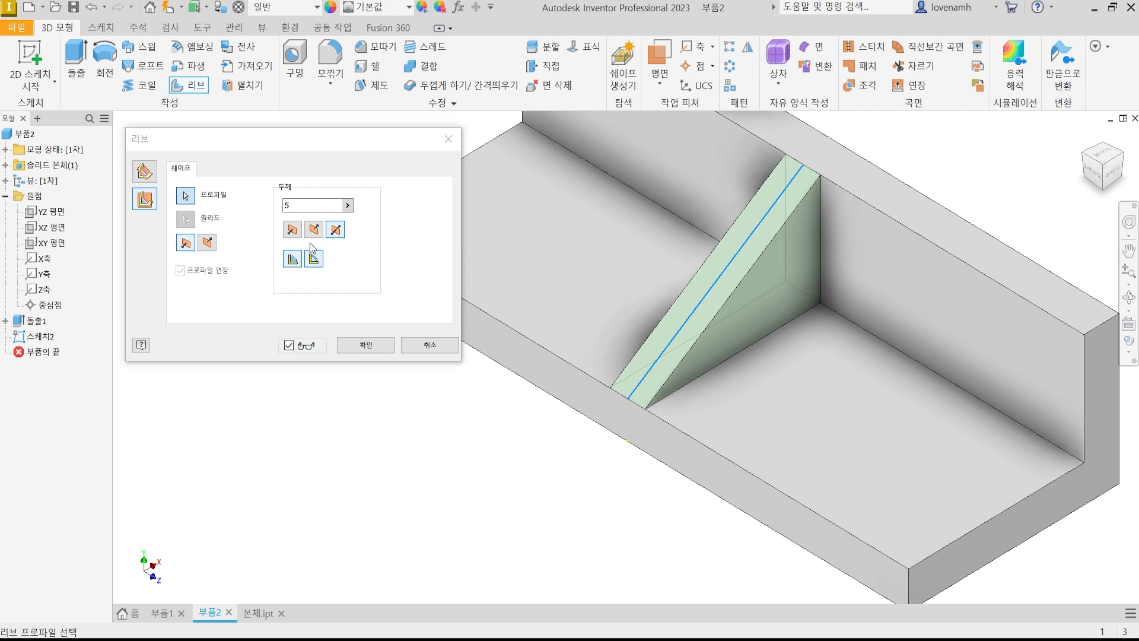
mouse_move(327, 273)
left_mouse_down()
mouse_move(319, 238)
mouse_move(323, 279)
left_mouse_up()
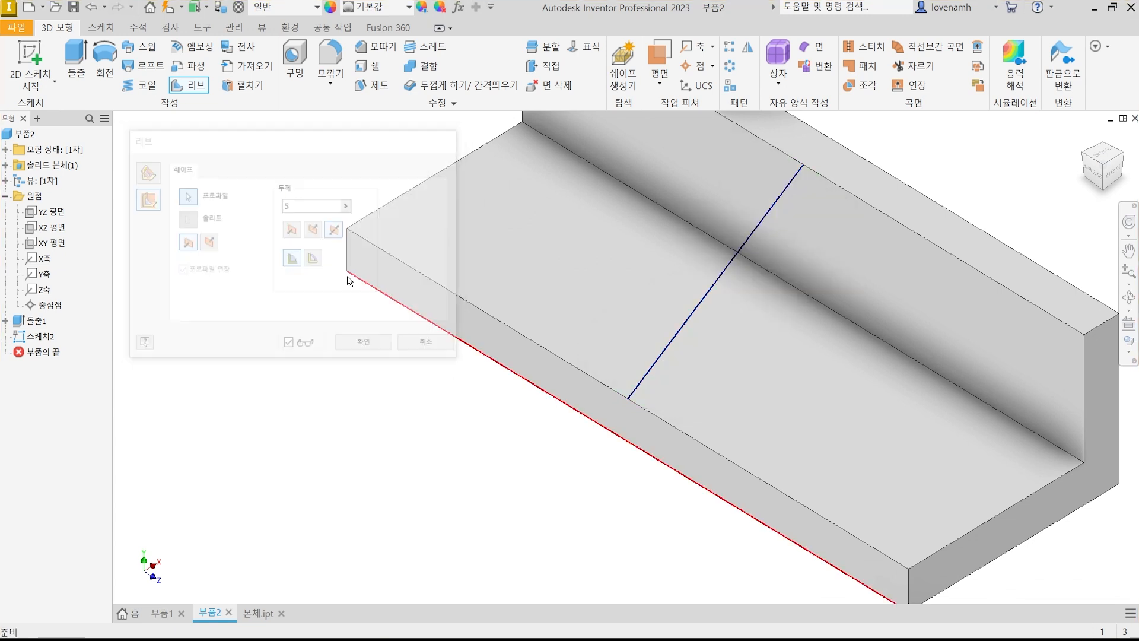
Step: Create a symmetric 5 mm thick rib parallel to the sketch plane from the diagonal line, with a finite depth of 5 mm
left_click(314, 259)
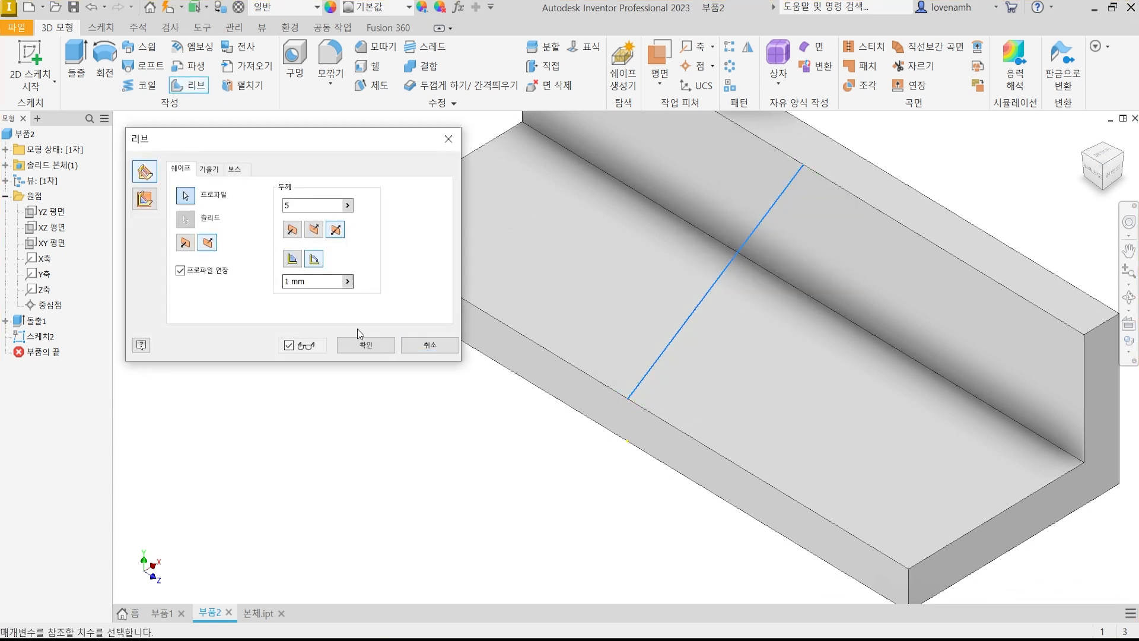
left_click(144, 199)
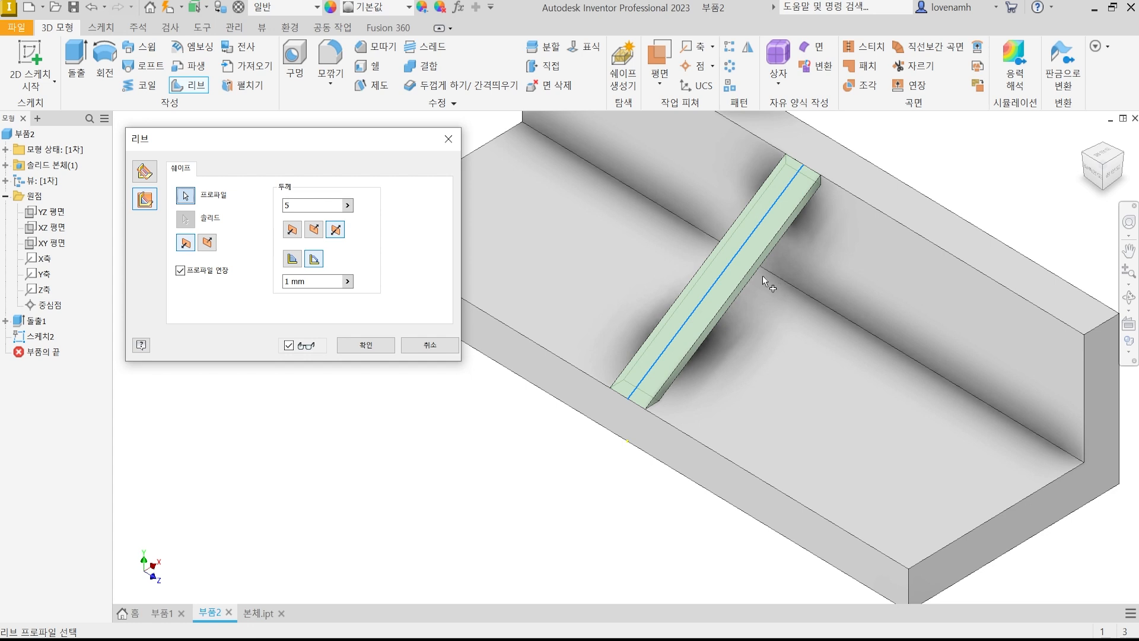
left_click(314, 282)
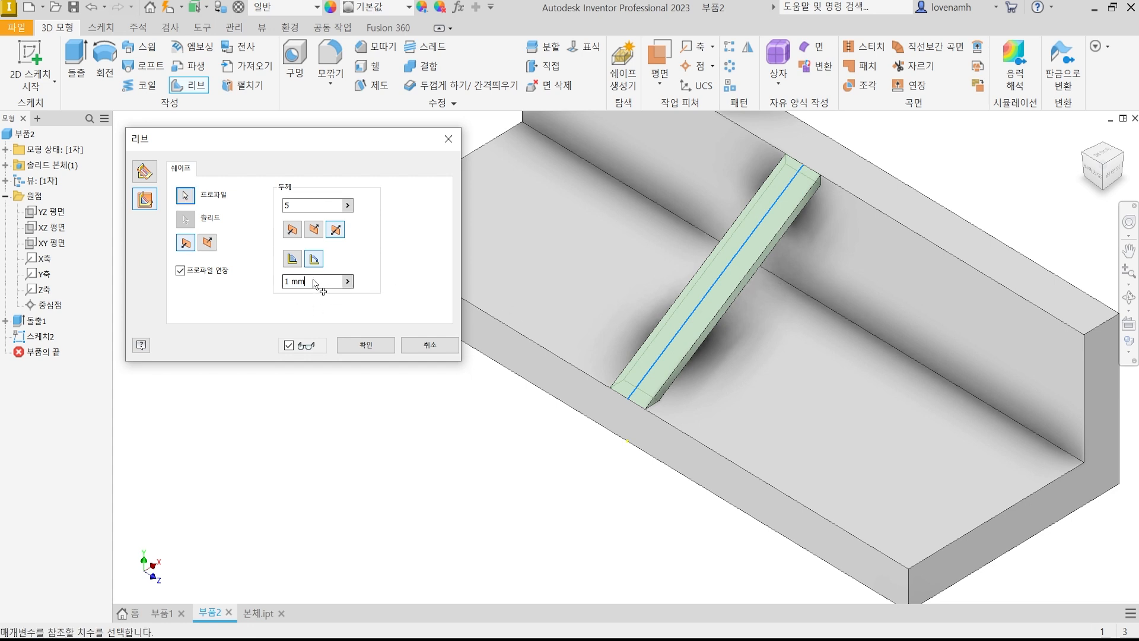
left_click_drag(316, 284, 265, 285)
type("5")
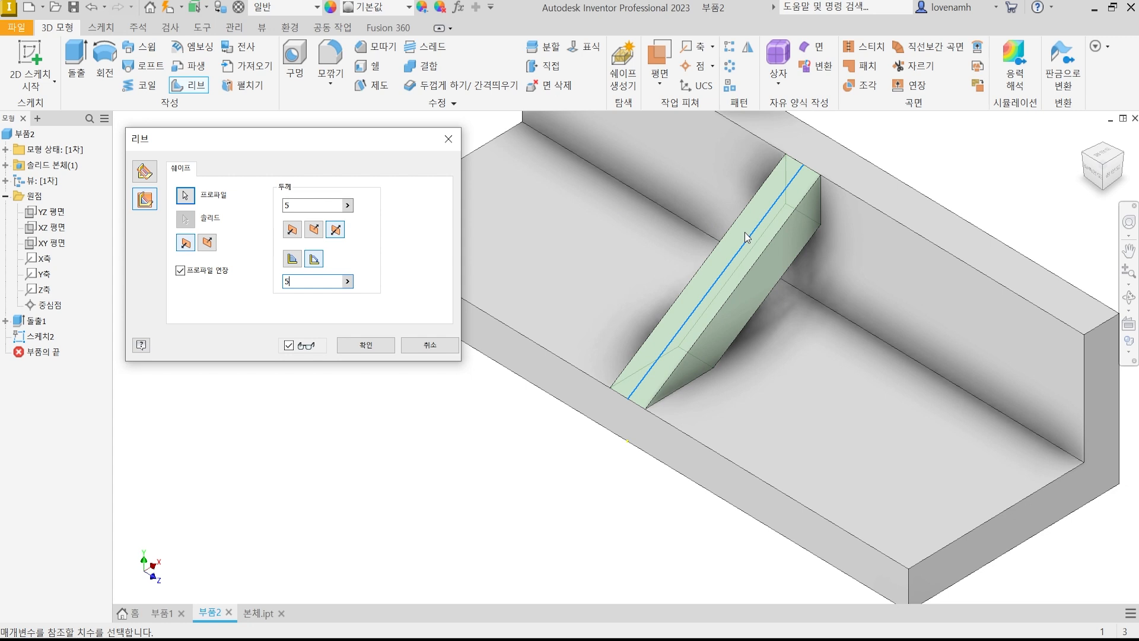
left_click(366, 345)
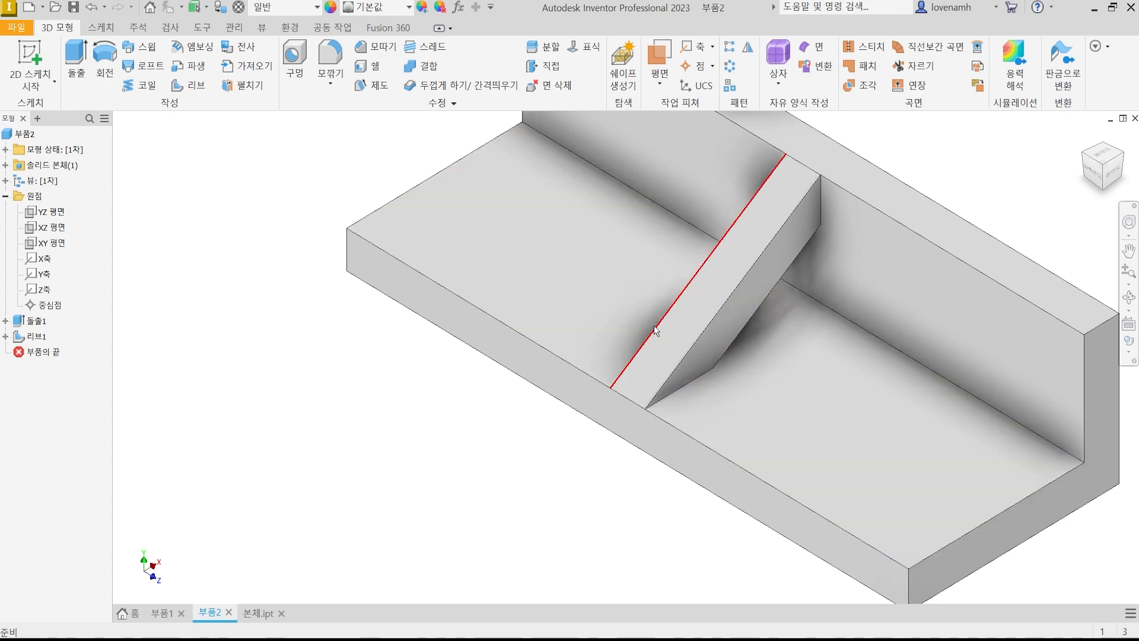
Step: Switch to the housing part 본체.ipt and examine its support ribs from several sides
scroll(609, 383, "down", 5)
scroll(610, 365, "up", 6)
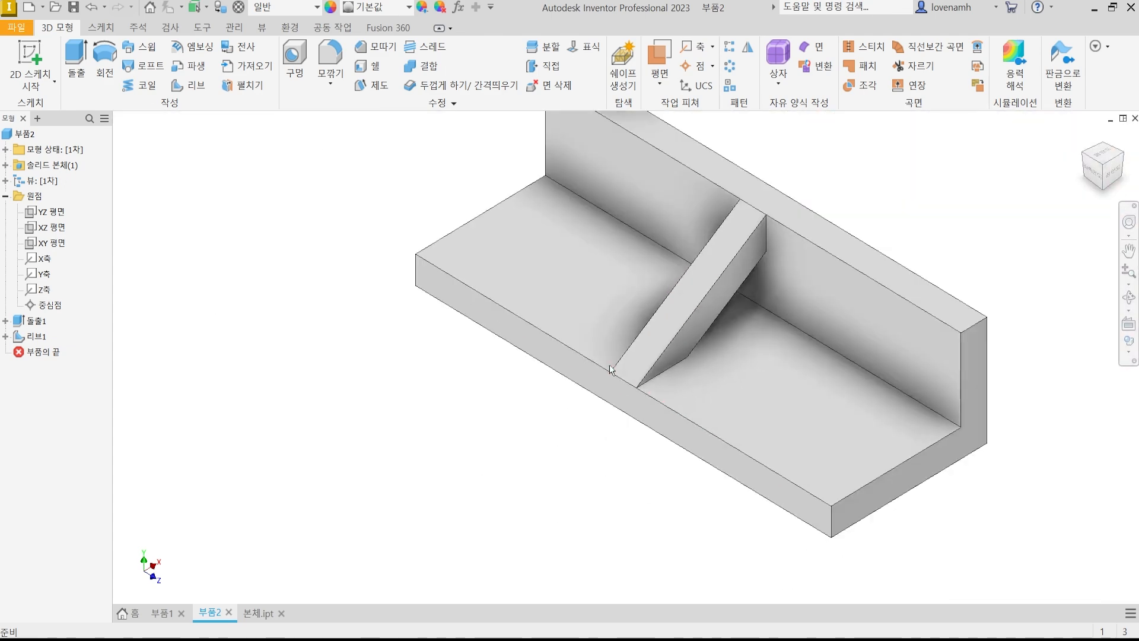
scroll(611, 369, "up", 3)
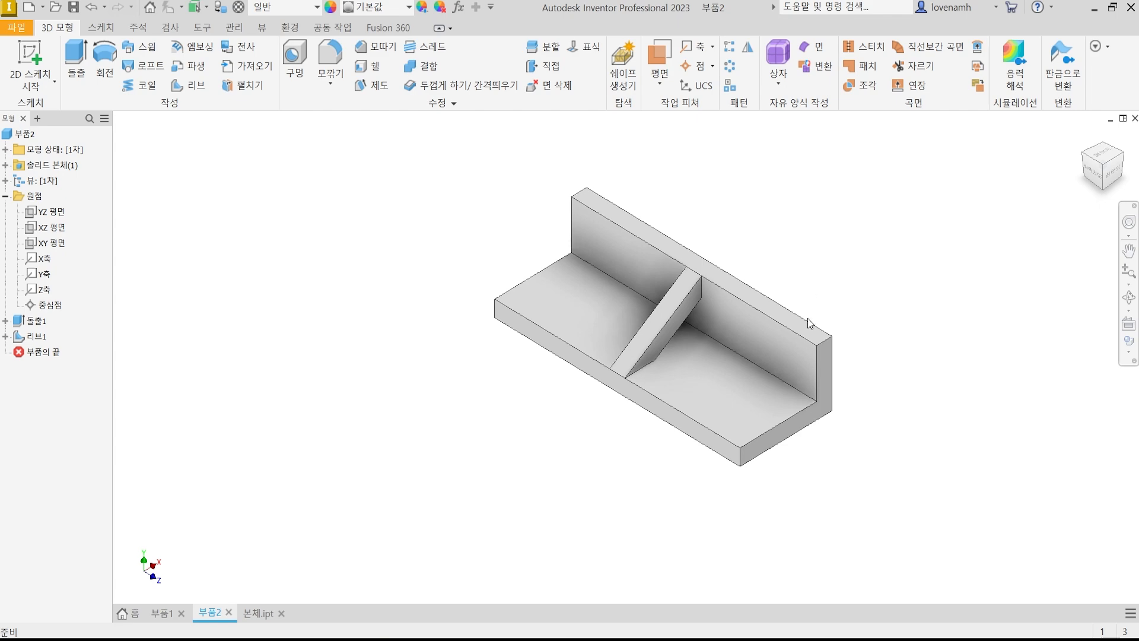
middle_click_drag(807, 318, 745, 291)
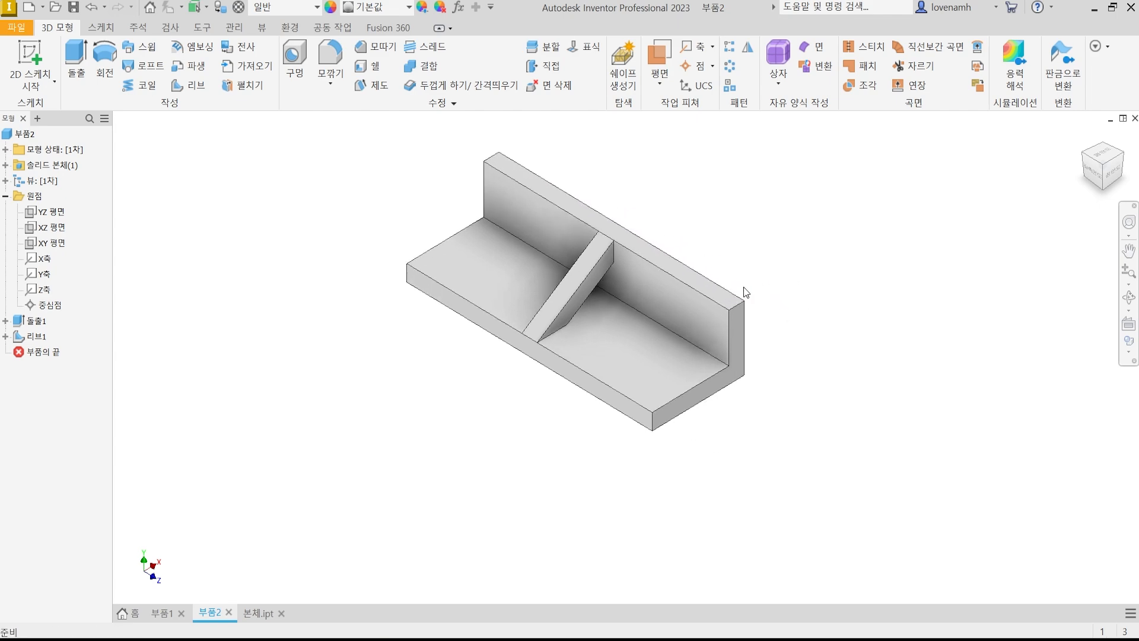
left_click(262, 613)
scroll(728, 338, "down", 3)
scroll(731, 336, "up", 6)
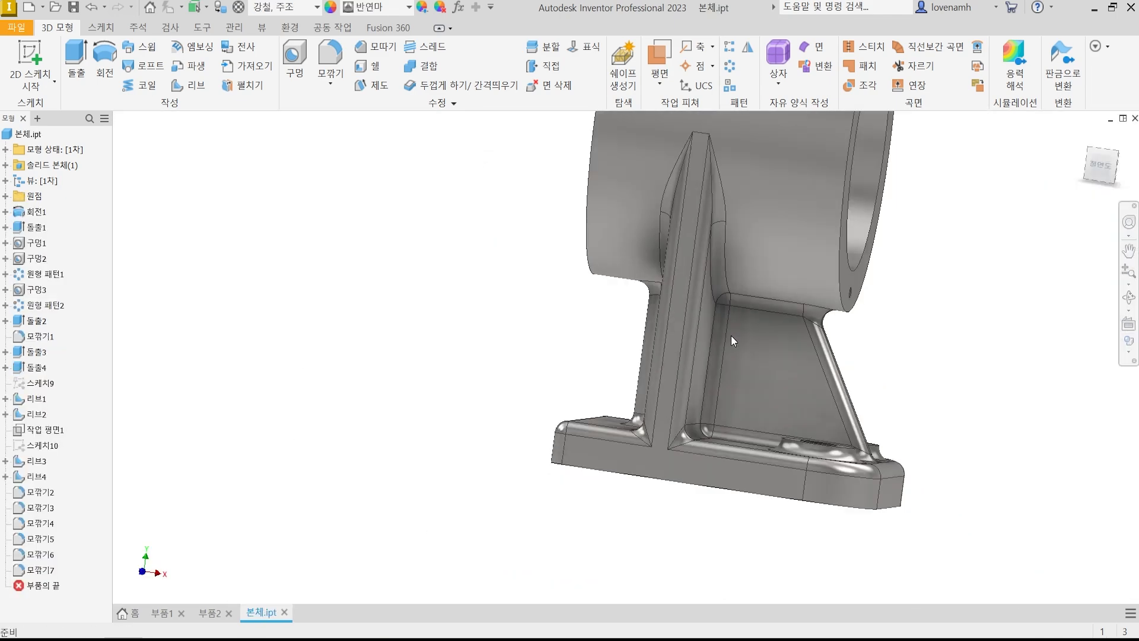
middle_click_drag(835, 345, 721, 369, "shift")
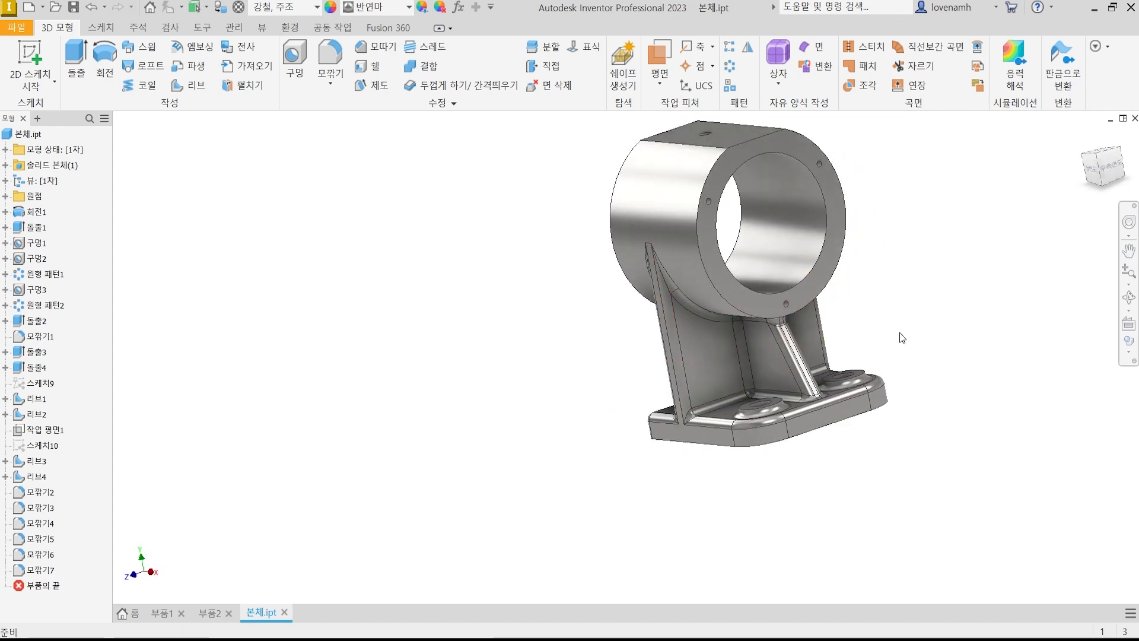
middle_click_drag(900, 332, 795, 383, "shift")
middle_click_drag(667, 422, 778, 403, "shift")
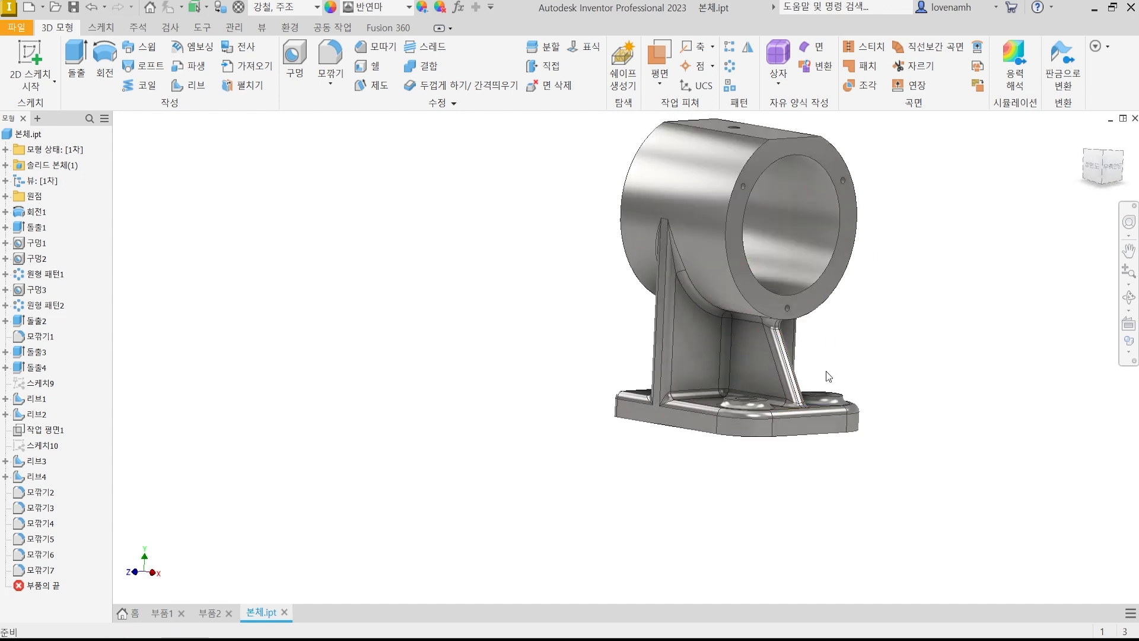
Step: Switch back to the L-shaped part 부품2 and review the Extrude, Revolve, Sweep, Loft, Coil and Rib commands
left_click(222, 611)
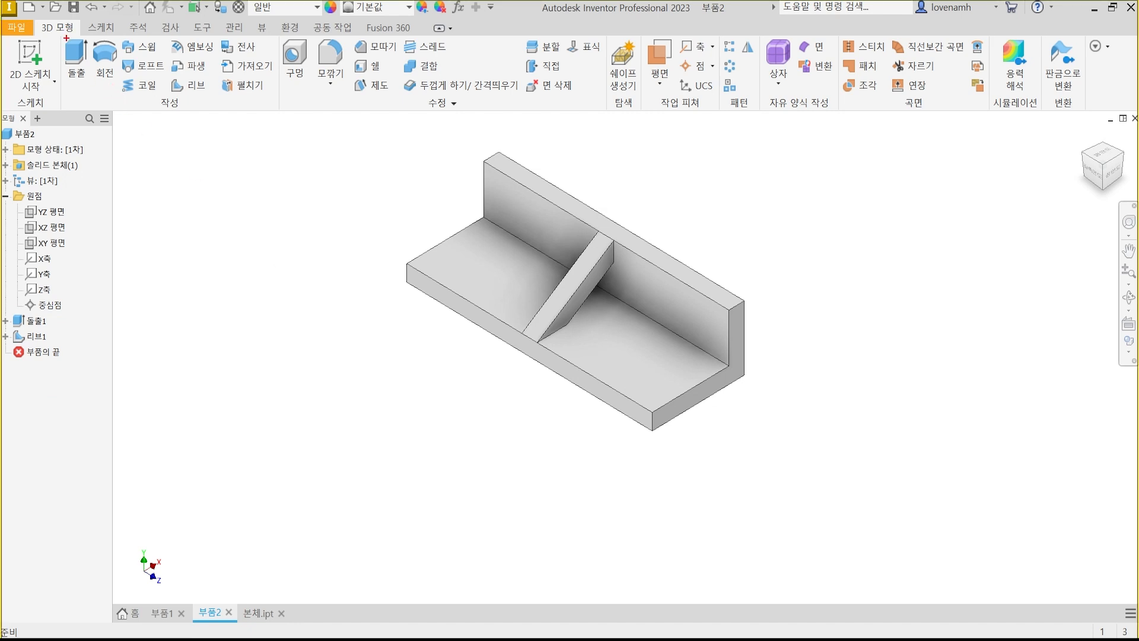
mouse_move(67, 36)
left_mouse_down()
mouse_move(81, 48)
mouse_move(98, 21)
mouse_move(105, 44)
mouse_move(117, 23)
mouse_move(151, 25)
mouse_move(140, 89)
left_mouse_up()
mouse_move(140, 89)
left_mouse_down()
mouse_move(149, 69)
mouse_move(190, 89)
mouse_move(200, 72)
left_mouse_up()
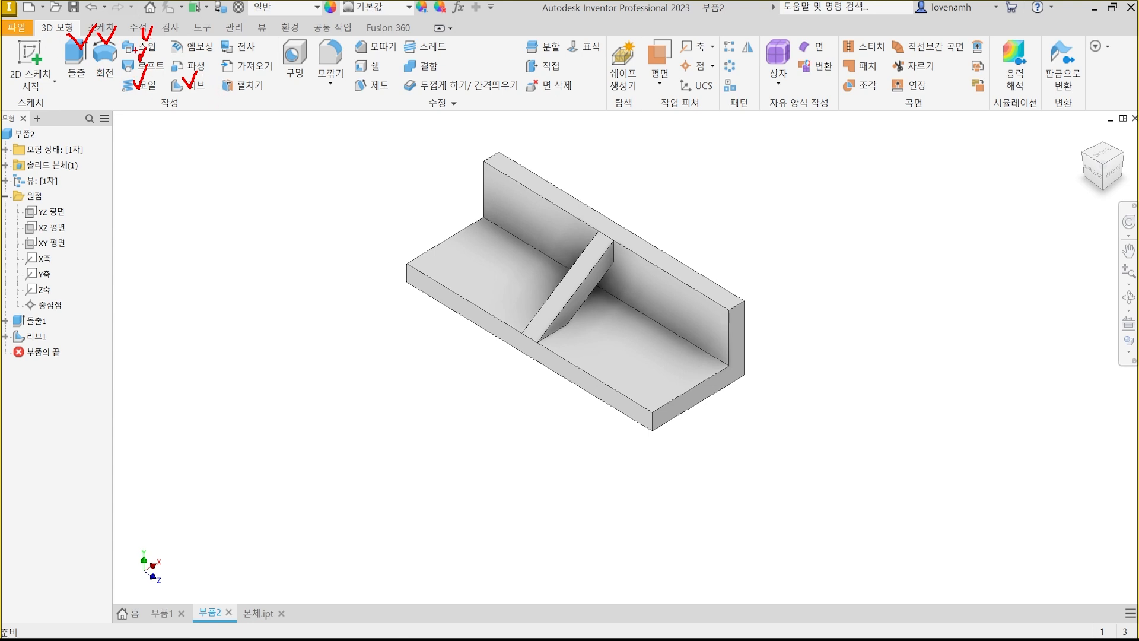
Step: Review the Modify (수정) command group for the L-shaped part 부품2, ahead of the individual commands
mouse_move(180, 124)
left_mouse_down()
mouse_move(169, 93)
mouse_move(186, 116)
left_mouse_up()
key("e")
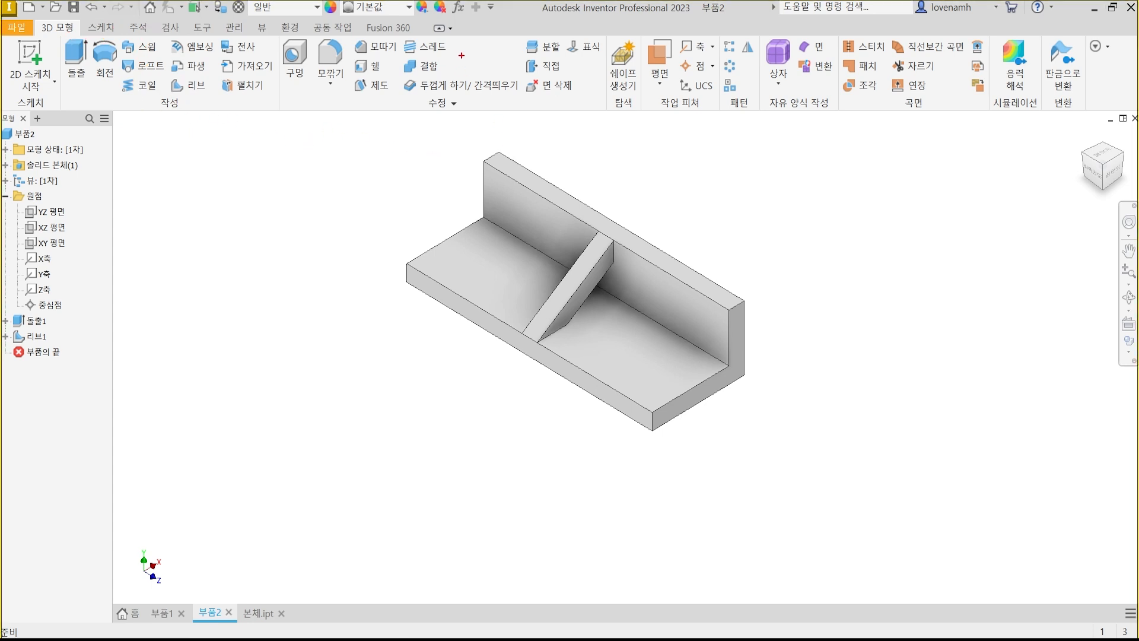
mouse_move(468, 123)
left_mouse_down()
mouse_move(416, 118)
mouse_move(456, 89)
mouse_move(454, 129)
left_mouse_up()
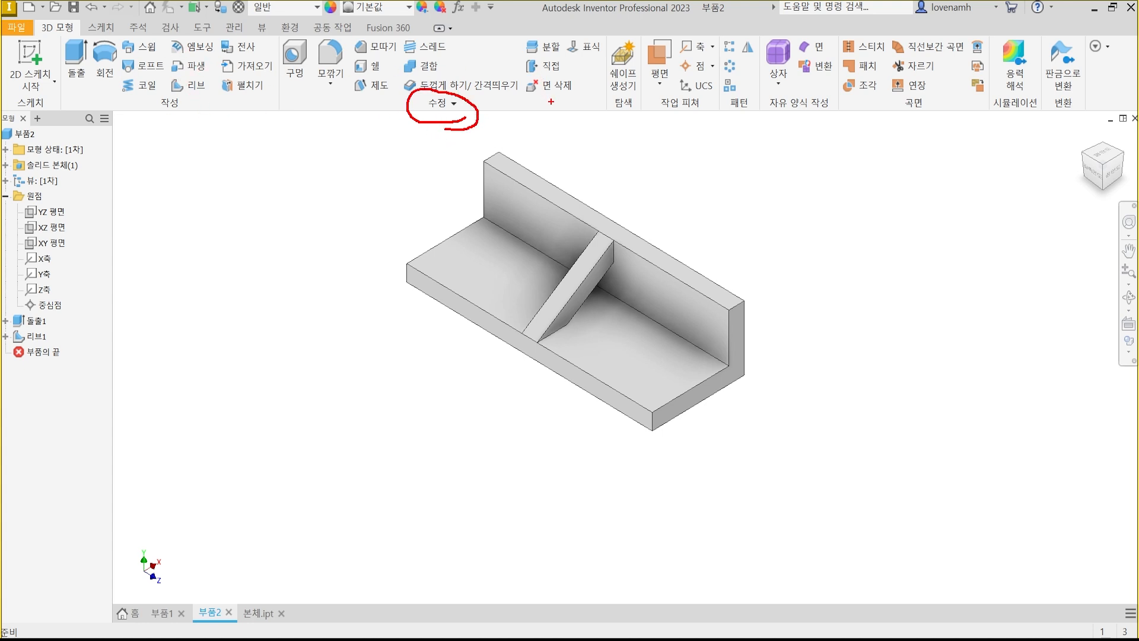
key("Escape")
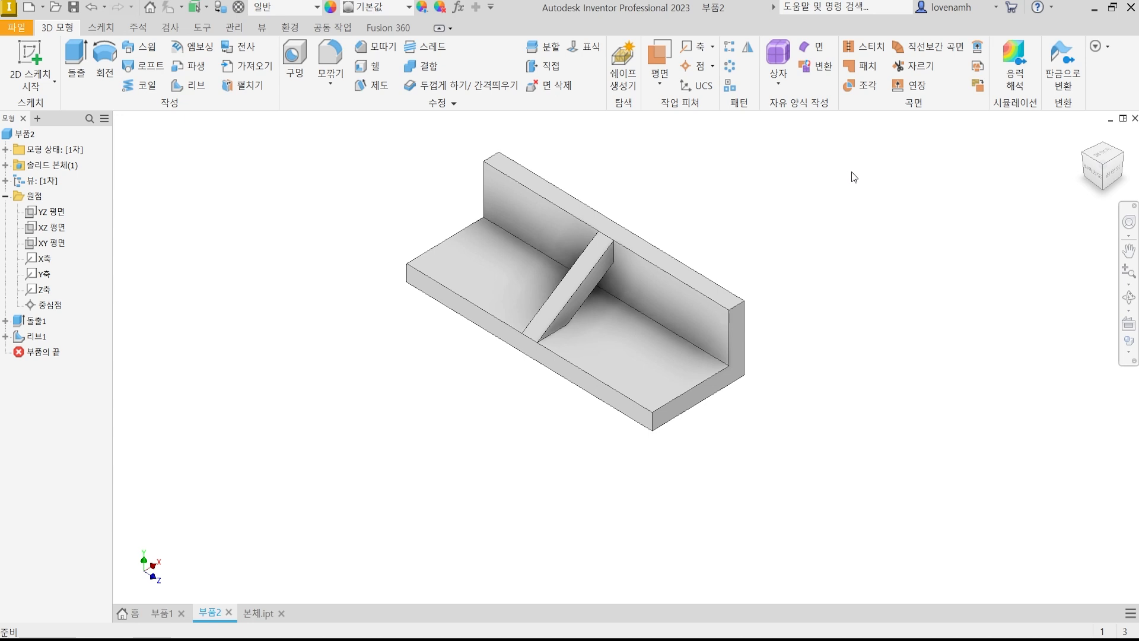
middle_click_drag(780, 201, 793, 245)
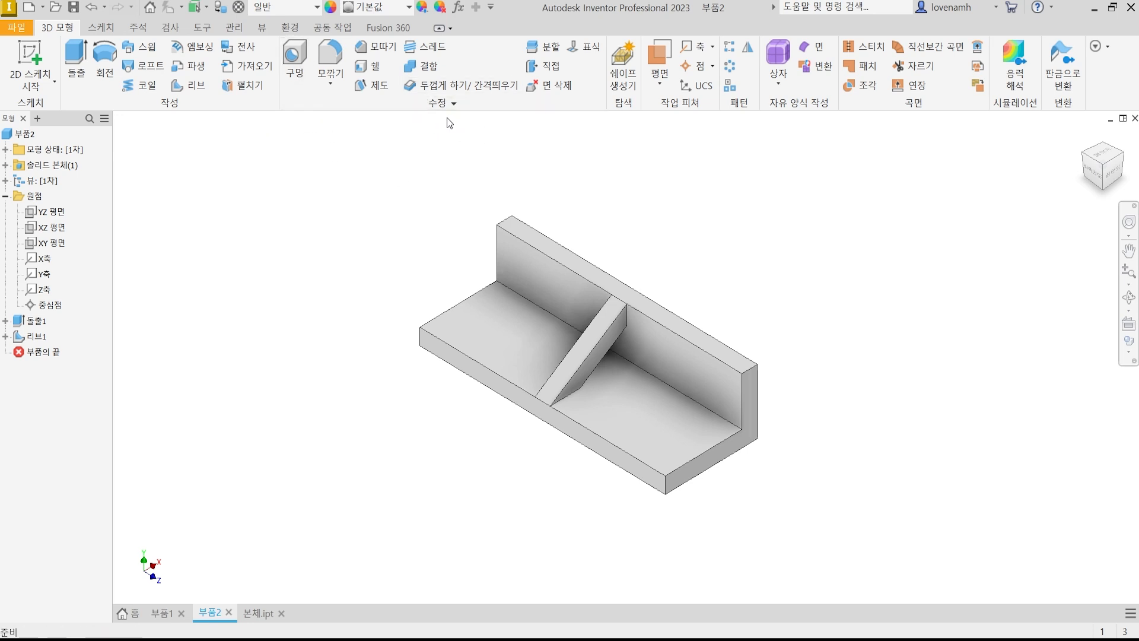
Step: Switch to the PDF textbook in Edge and read the Hole, Fillet and Chamfer descriptions in the Modify section on page 76
key("alt+Tab")
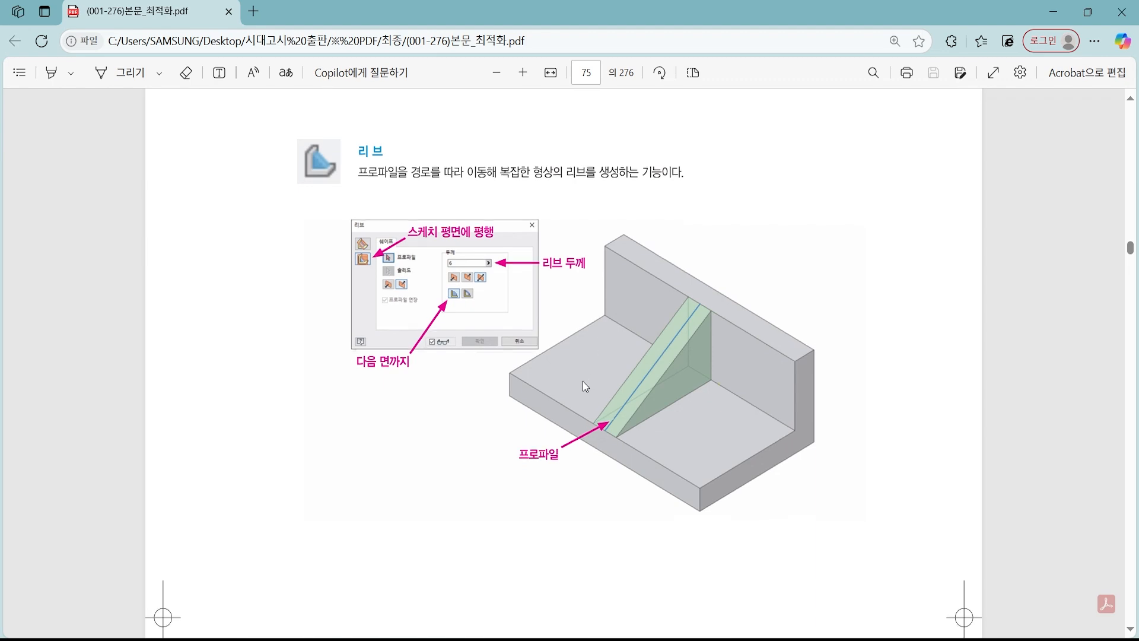
scroll(580, 381, "down", 6)
scroll(581, 381, "down", 10)
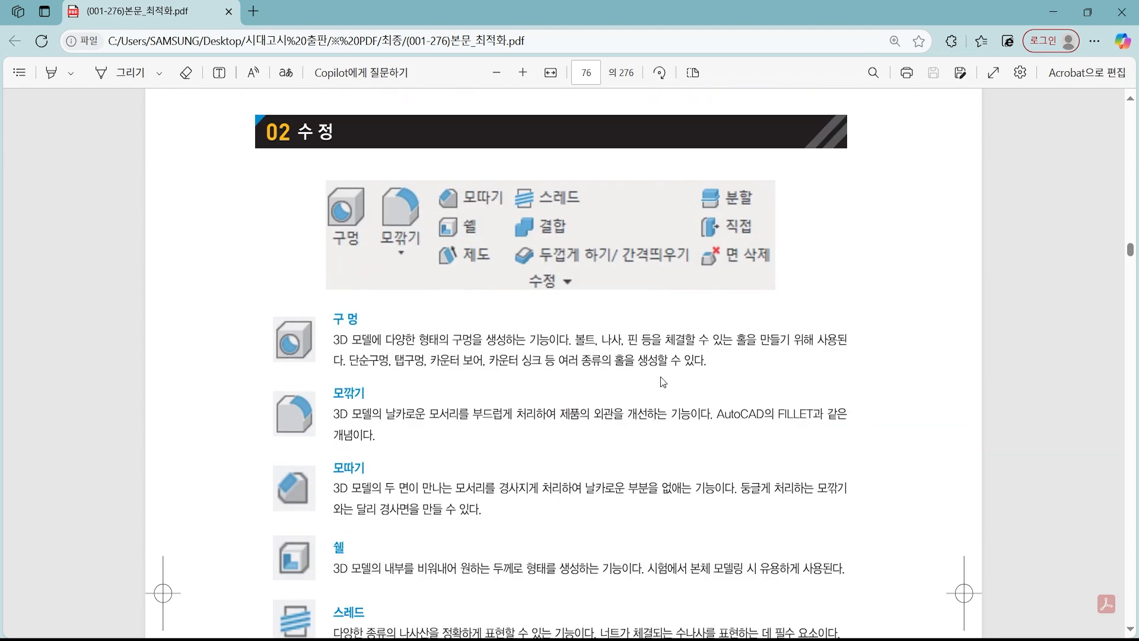
scroll(424, 373, "down", 2)
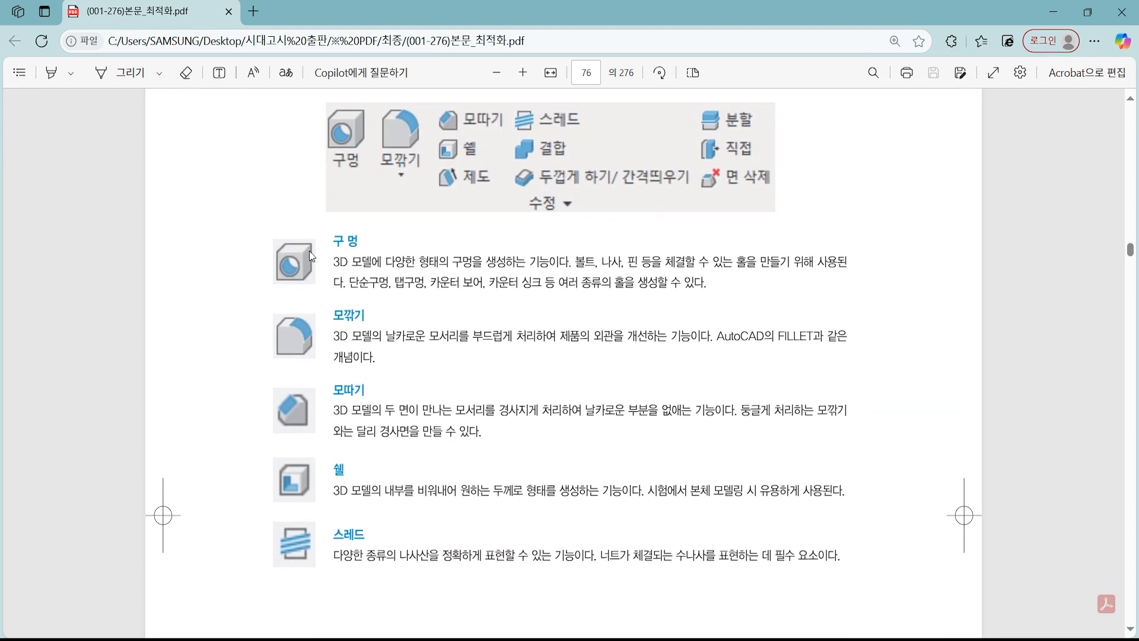
key("ctrl+2")
mouse_move(351, 296)
left_mouse_down()
mouse_move(377, 211)
mouse_move(331, 292)
left_mouse_up()
mouse_move(391, 363)
left_mouse_down()
mouse_move(282, 295)
mouse_move(373, 359)
left_mouse_up()
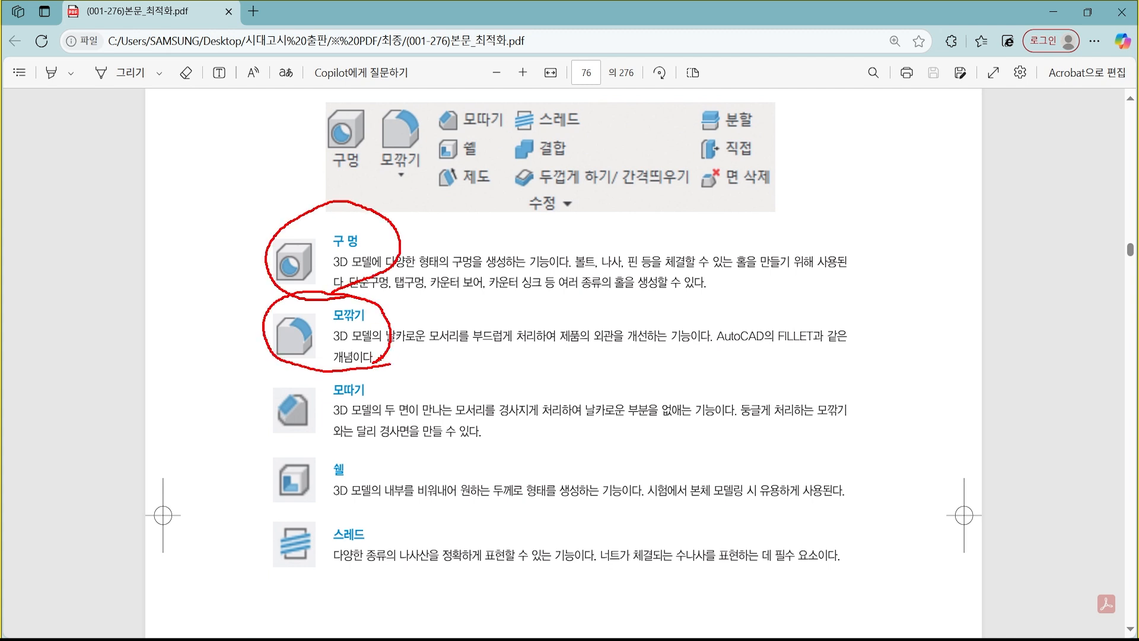
mouse_move(385, 440)
left_mouse_down()
mouse_move(368, 363)
mouse_move(400, 419)
left_mouse_up()
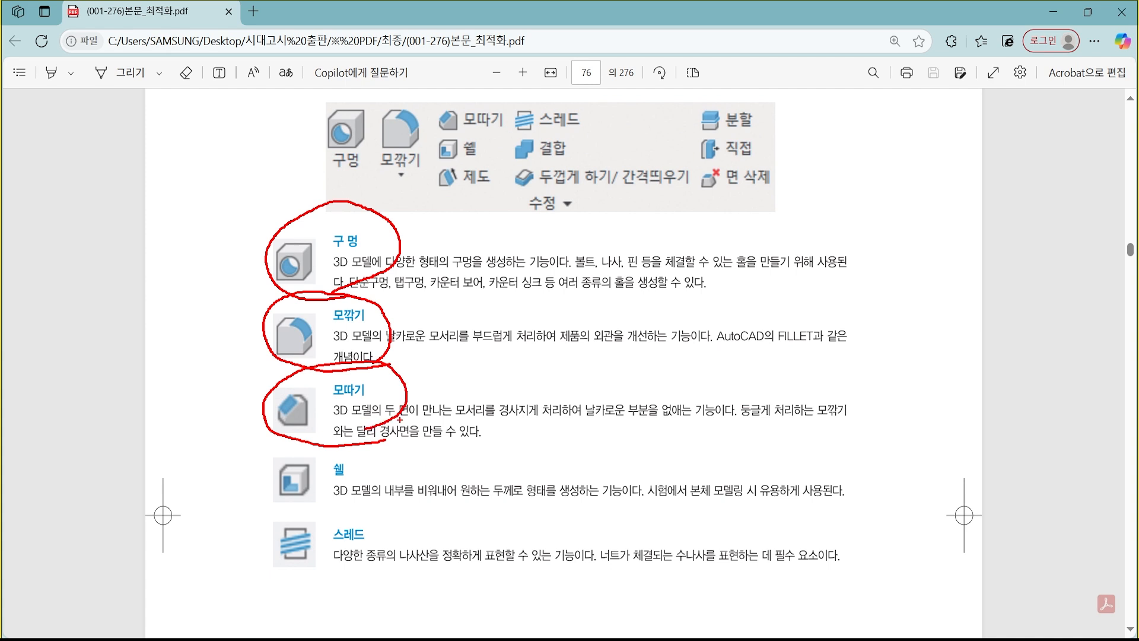
Step: Examine the Shell and Thread descriptions in the Modify section on page 76 of the textbook
mouse_move(373, 494)
left_mouse_down()
mouse_move(329, 513)
mouse_move(363, 442)
mouse_move(353, 508)
left_mouse_up()
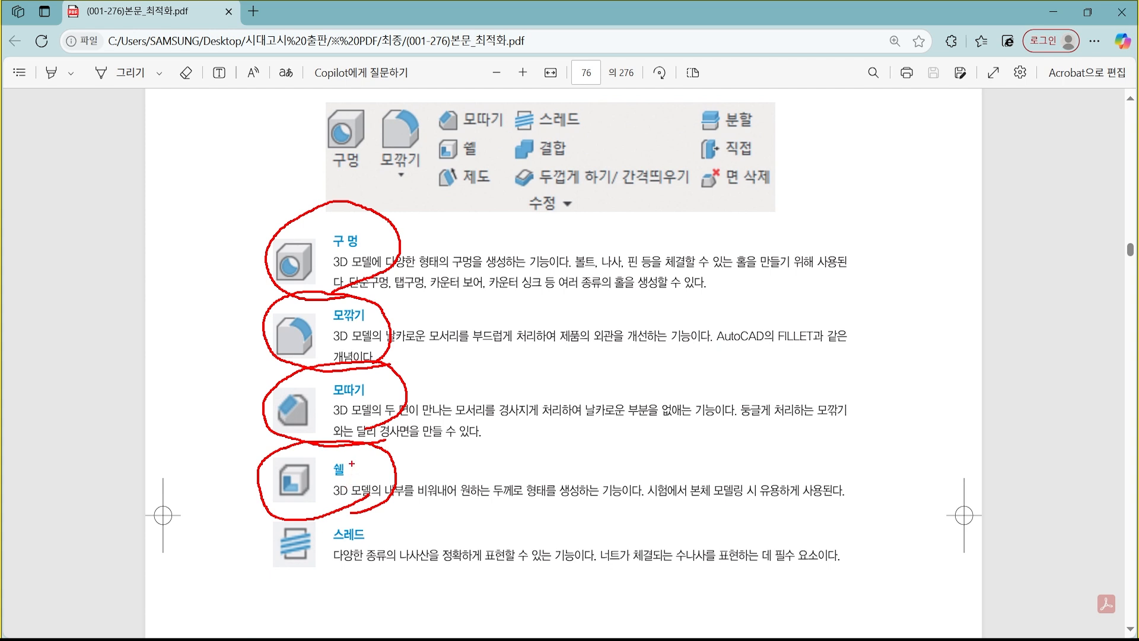
mouse_move(363, 446)
left_mouse_down()
mouse_move(368, 466)
mouse_move(397, 450)
left_mouse_up()
mouse_move(400, 502)
left_mouse_down()
mouse_move(236, 503)
mouse_move(319, 514)
left_mouse_up()
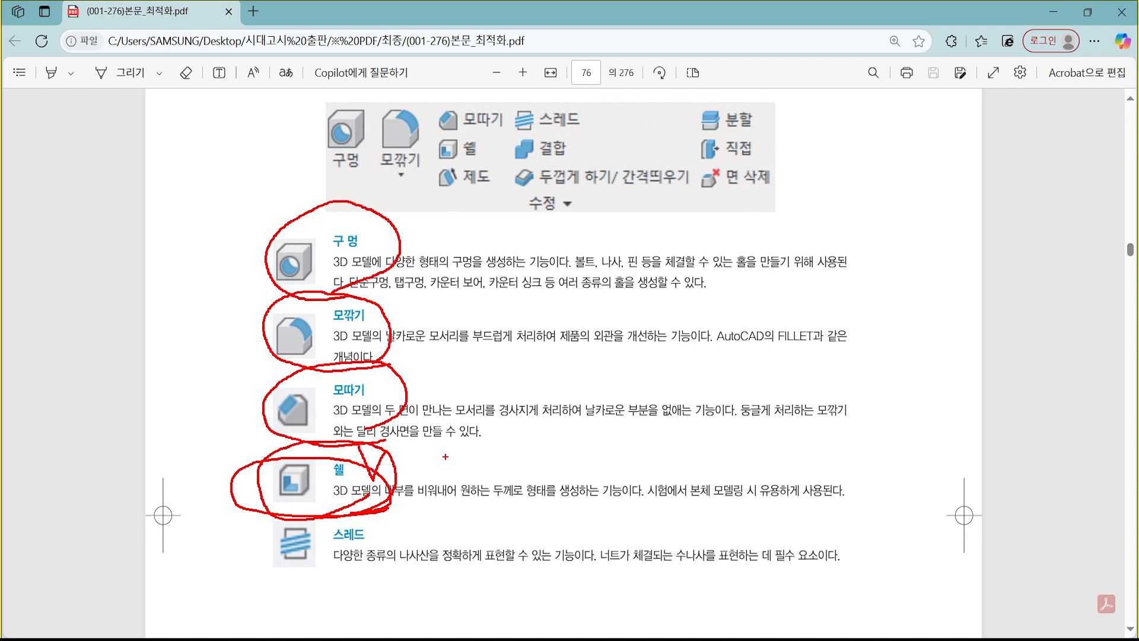
mouse_move(332, 452)
left_mouse_down()
mouse_move(338, 475)
mouse_move(349, 458)
left_mouse_up()
mouse_move(349, 581)
left_mouse_down()
mouse_move(335, 584)
mouse_move(311, 498)
mouse_move(325, 580)
left_mouse_up()
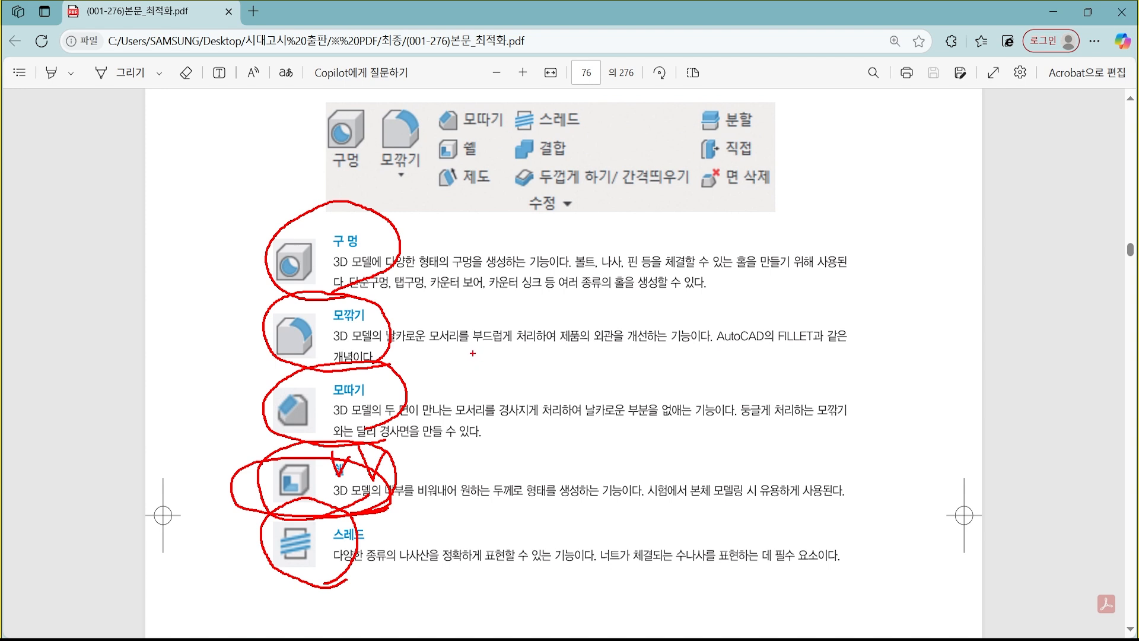
mouse_move(482, 355)
left_mouse_down()
mouse_move(506, 355)
mouse_move(496, 380)
mouse_move(529, 369)
mouse_move(557, 381)
left_mouse_up()
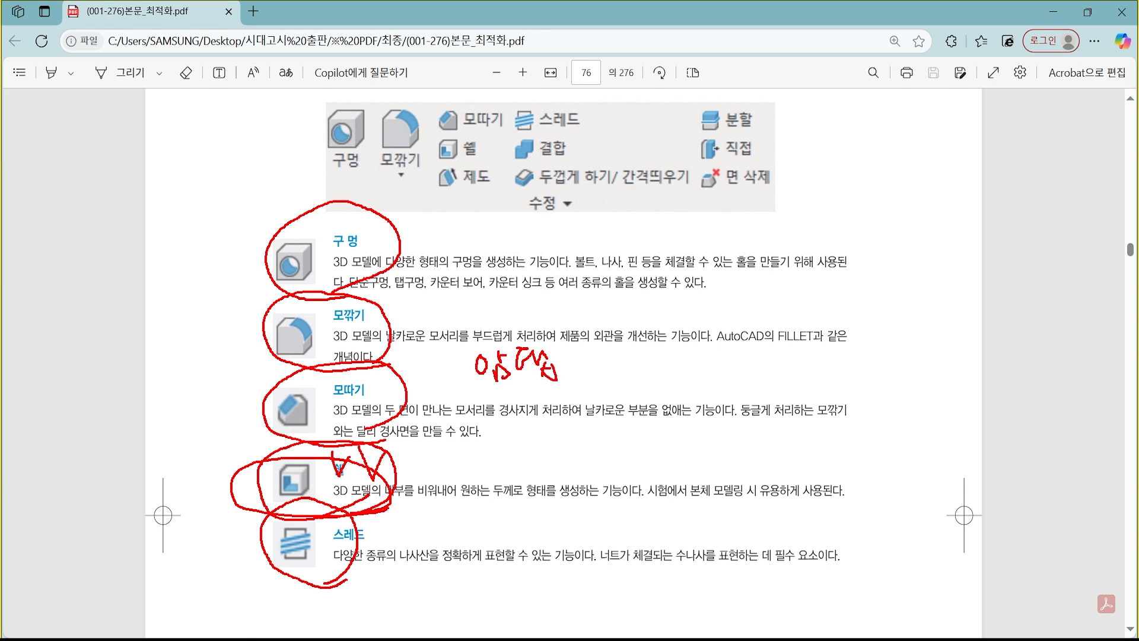
mouse_move(372, 587)
left_mouse_down()
mouse_move(270, 521)
mouse_move(385, 564)
left_mouse_up()
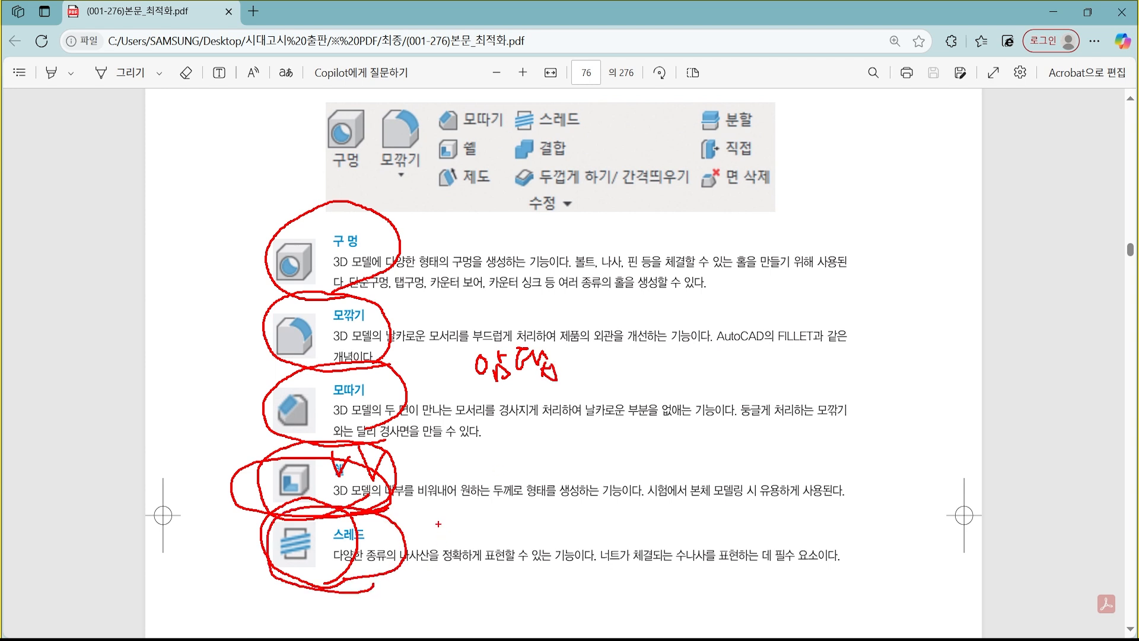
key("Escape")
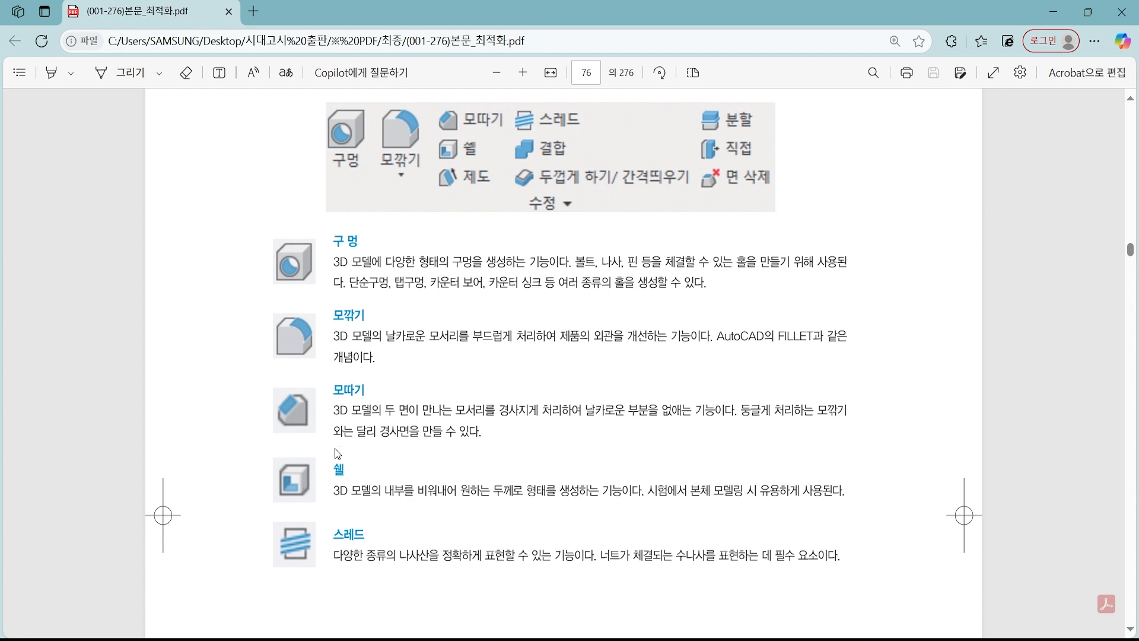
Step: Look through the Work Features section on pages 77 and 78, comparing back with the Modify section on page 76
scroll(566, 356, "up", 2)
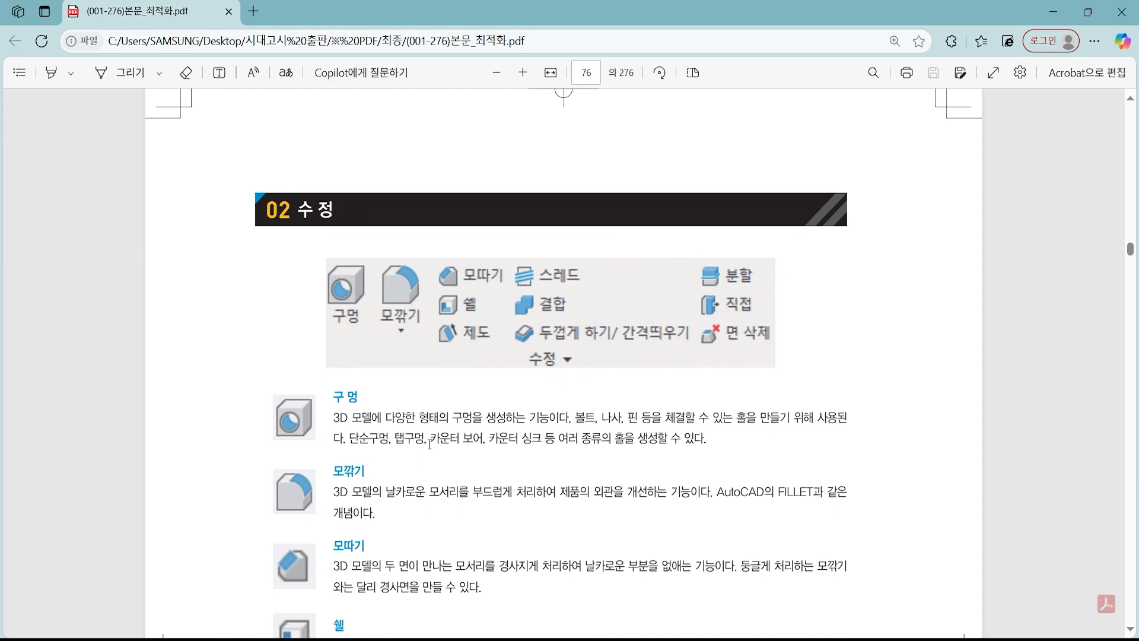
scroll(430, 443, "down", 2)
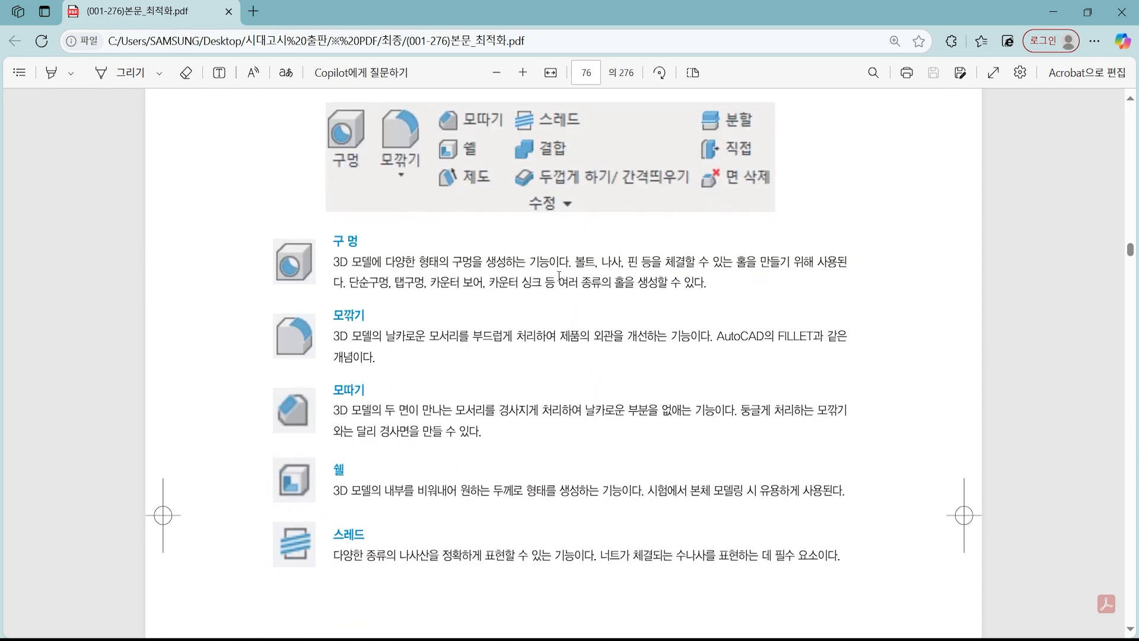
scroll(652, 515, "down", 6)
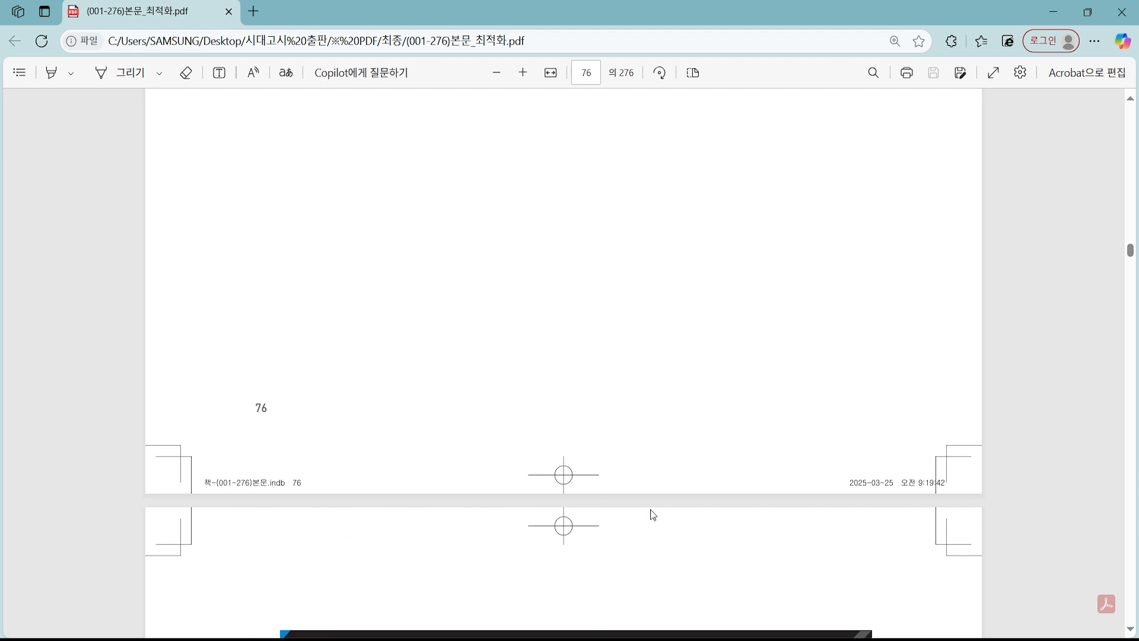
scroll(650, 510, "down", 3)
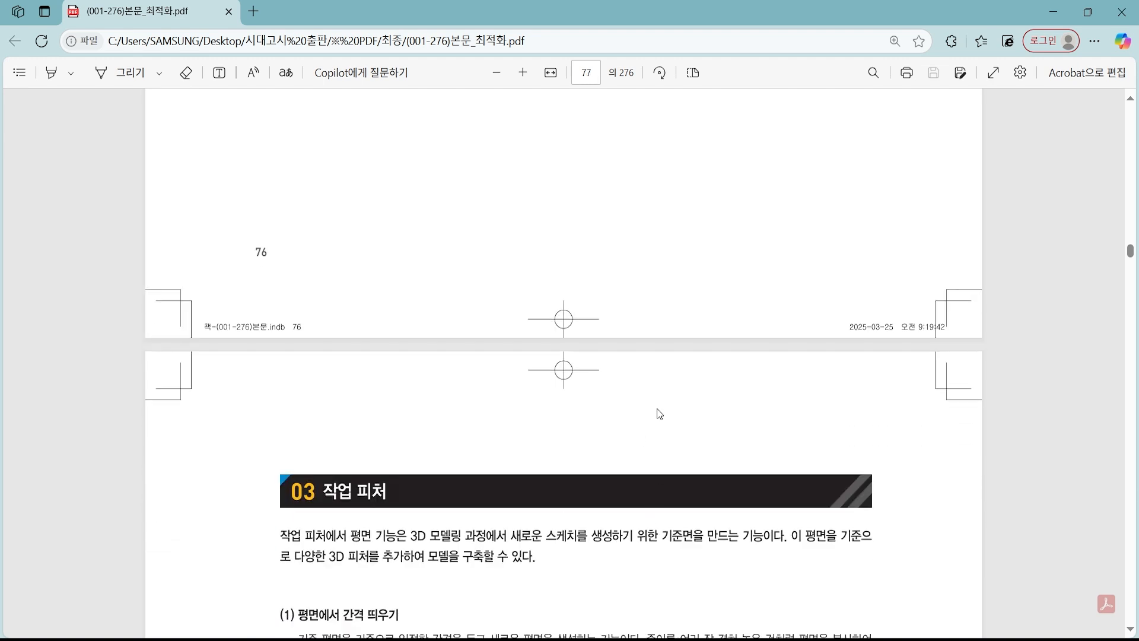
scroll(650, 409, "up", 6)
scroll(379, 447, "up", 4)
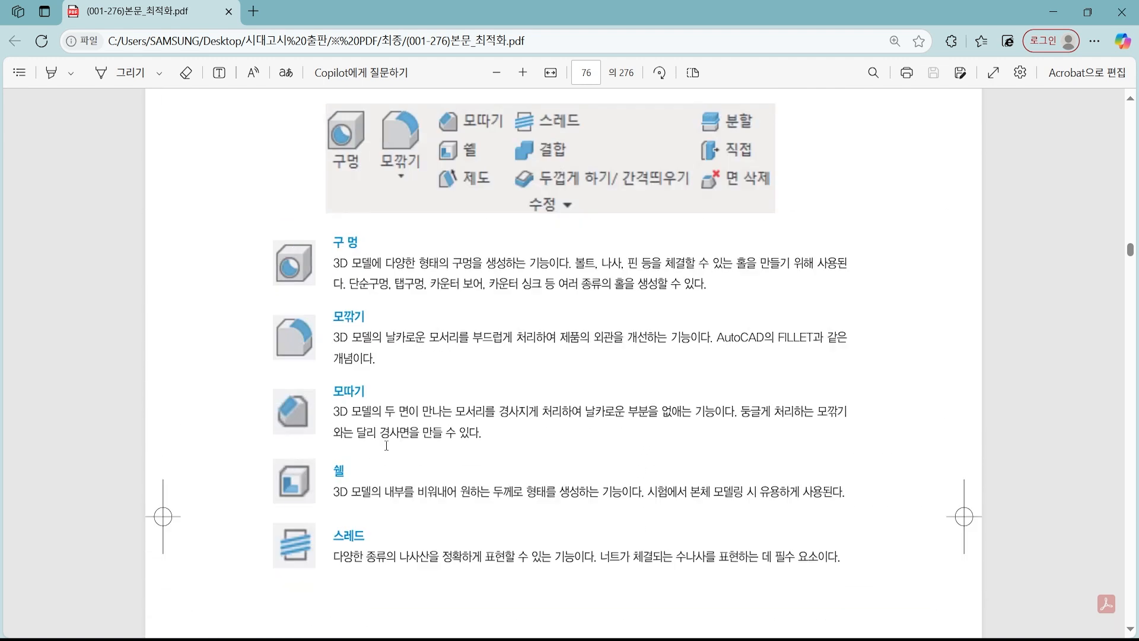
scroll(531, 473, "down", 2)
scroll(531, 472, "down", 15)
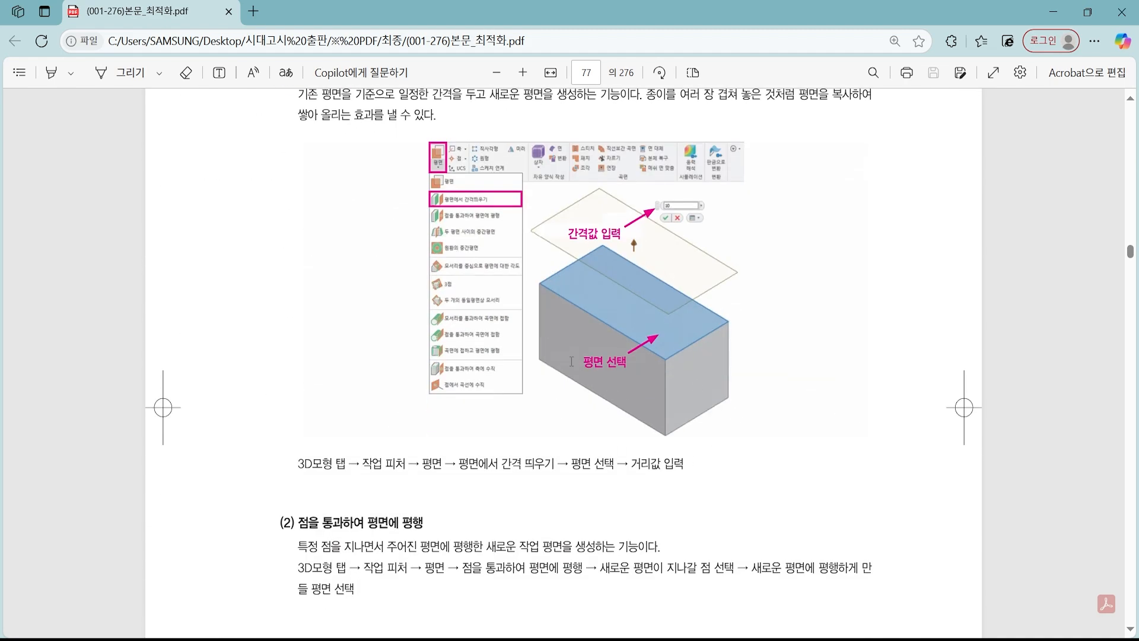
scroll(516, 350, "up", 4)
scroll(513, 362, "down", 12)
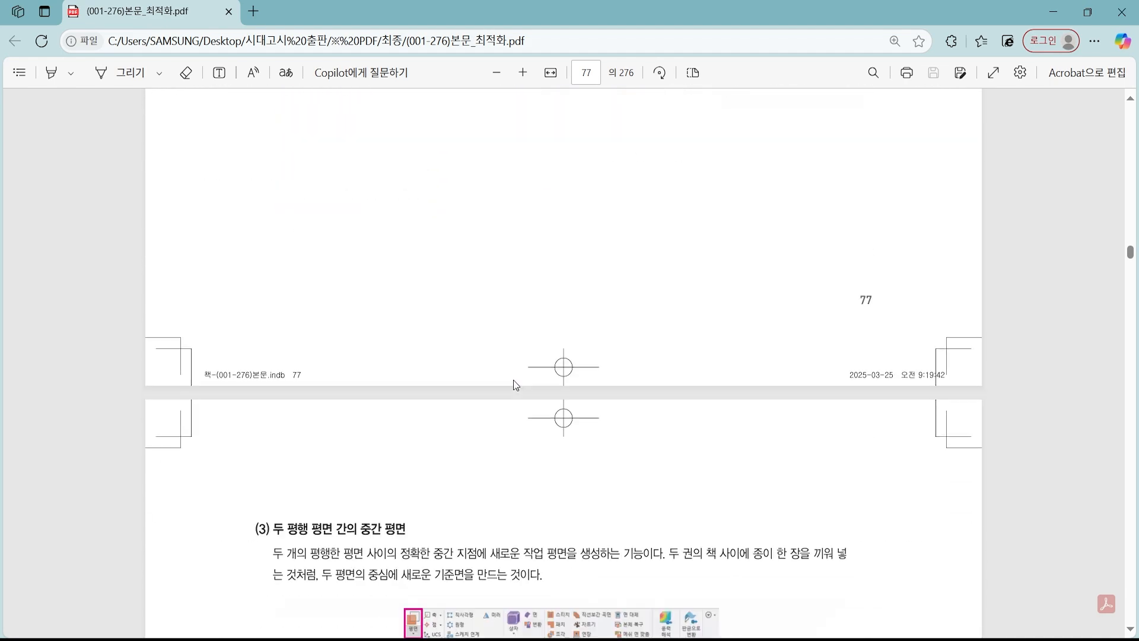
scroll(514, 380, "up", 16)
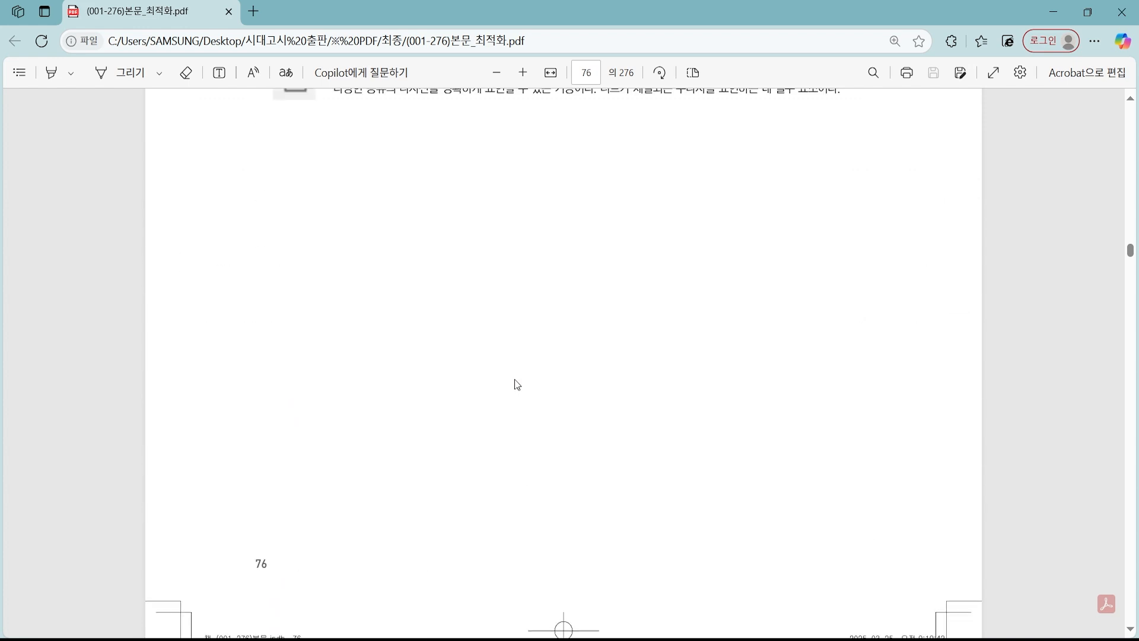
scroll(514, 379, "up", 8)
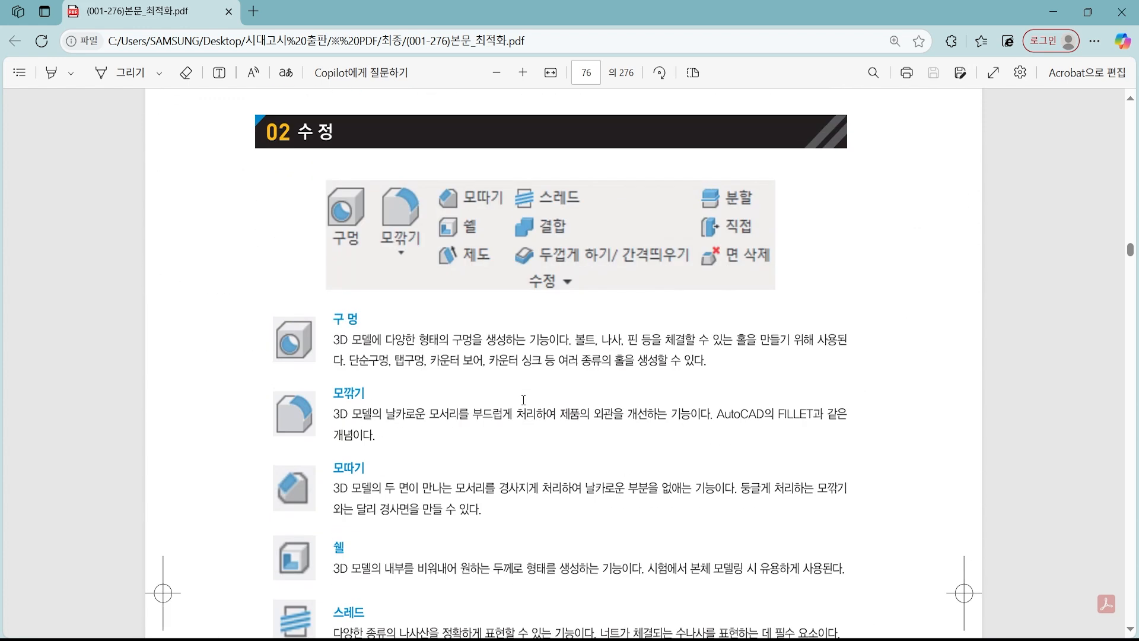
Step: Look back through the textbook's Create commands from Revolve to Coil, ending at the Rib illustration on page 75
scroll(537, 352, "up", 10)
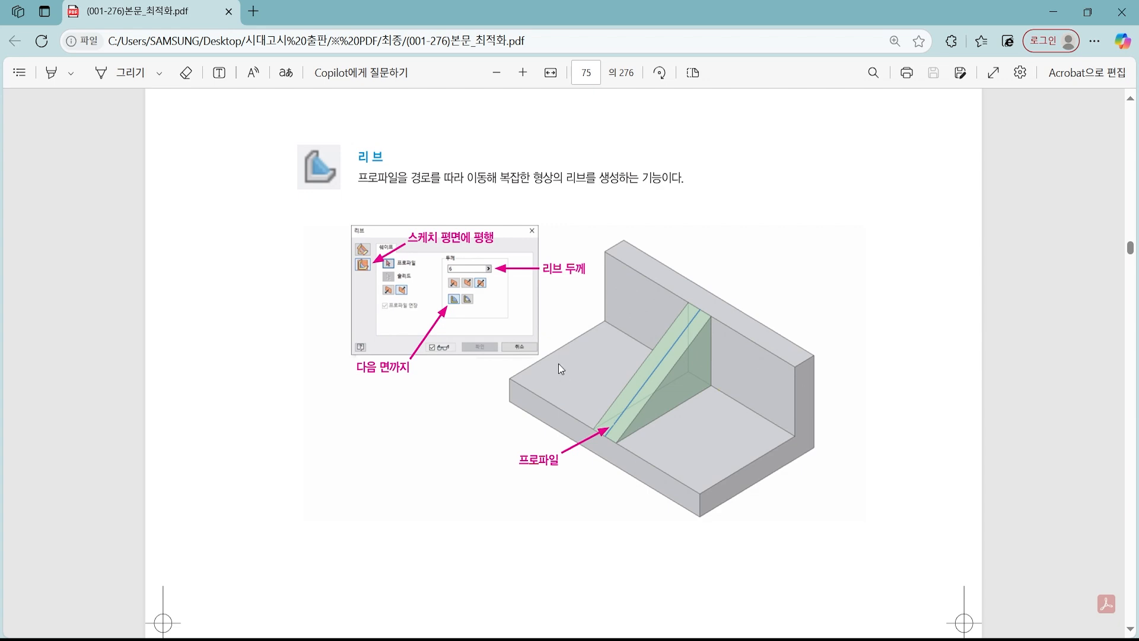
scroll(534, 278, "up", 20)
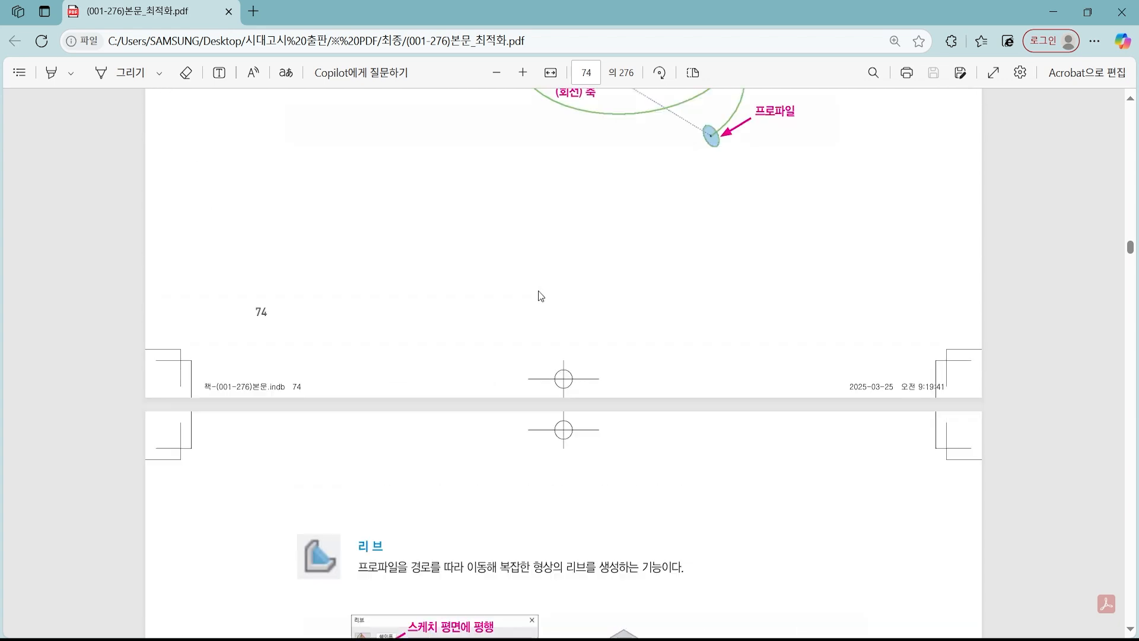
scroll(532, 284, "up", 20)
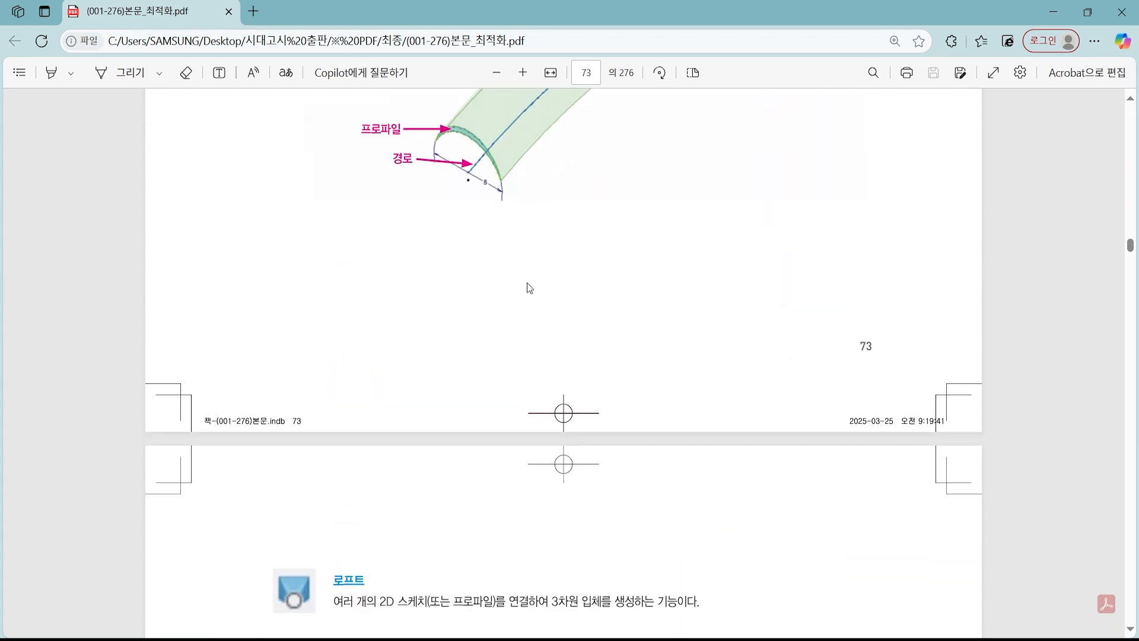
scroll(521, 281, "down", 20)
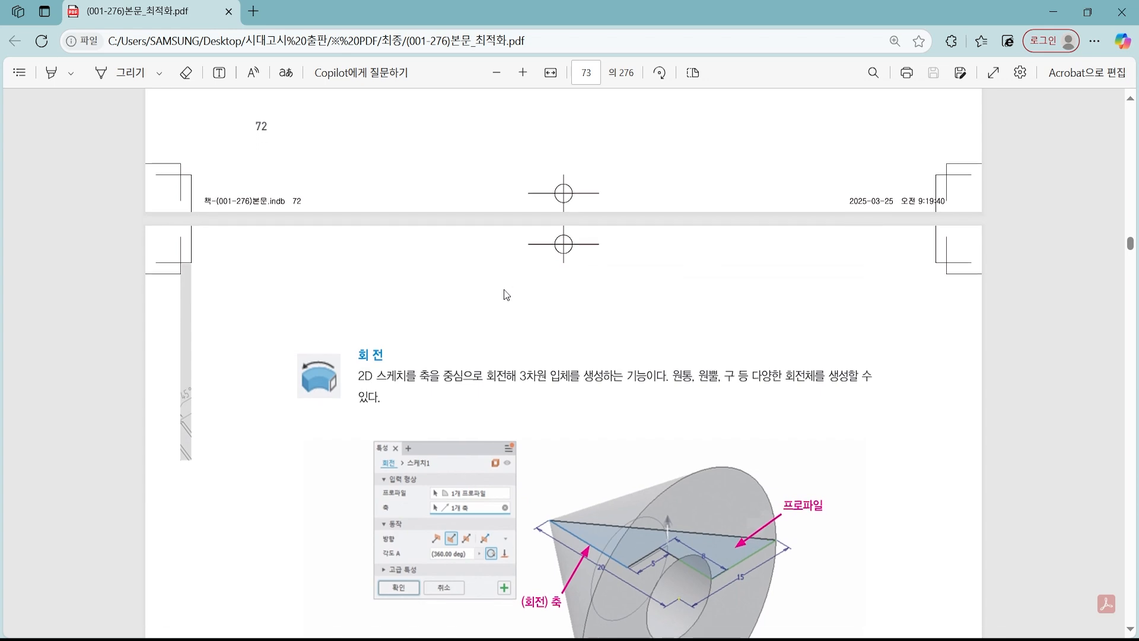
scroll(504, 287, "down", 10)
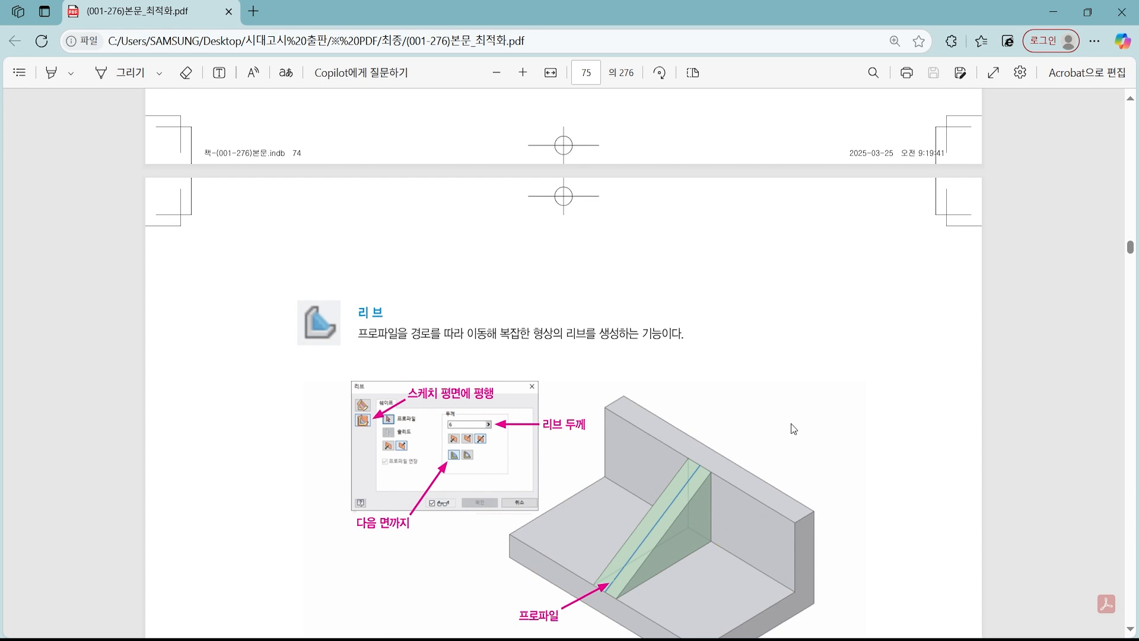
scroll(775, 428, "down", 4)
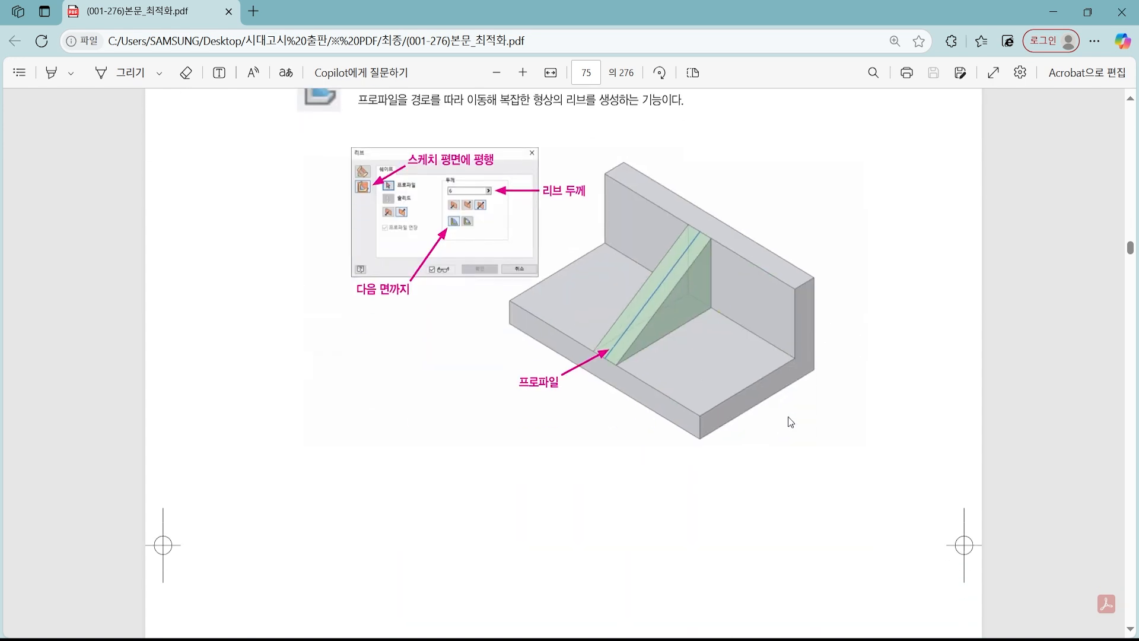
scroll(903, 372, "up", 1)
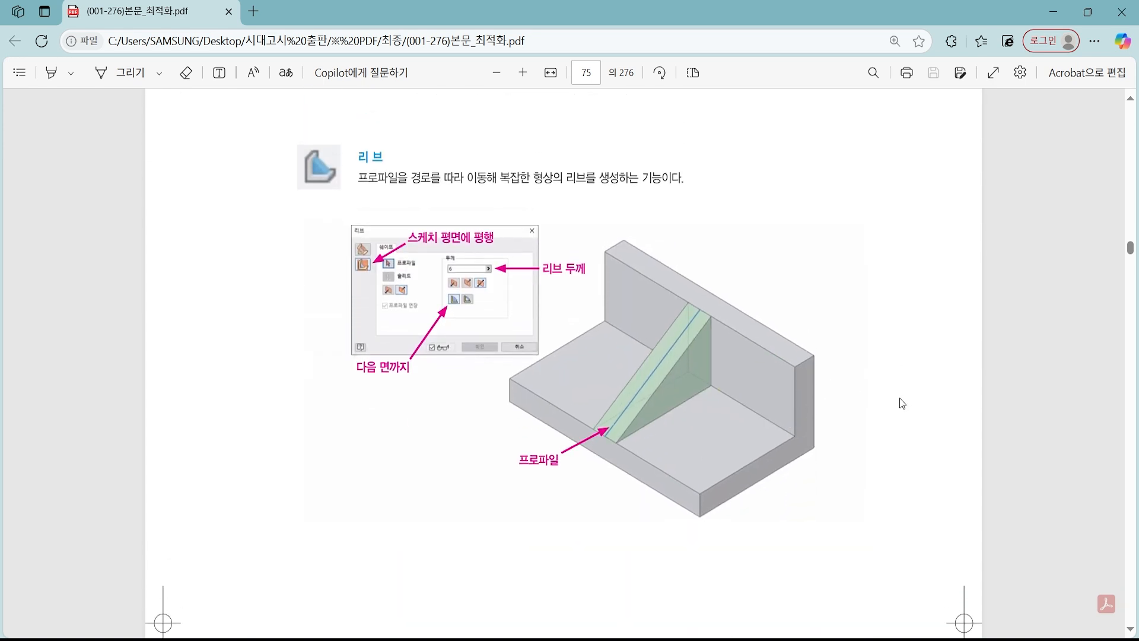